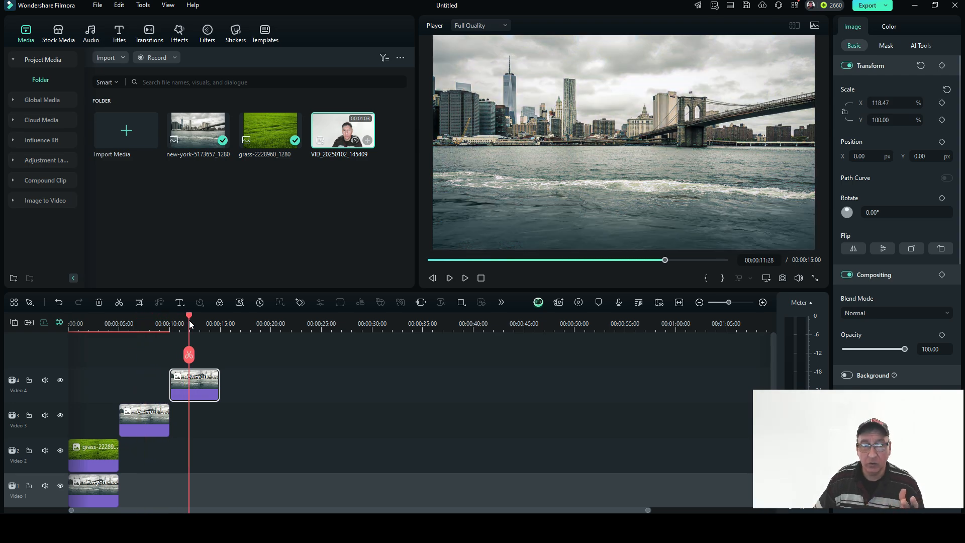
Enable Smart Cutout for the New York clip on Video 4 and open its cutout editor.
left_click_drag(190, 324, 70, 348)
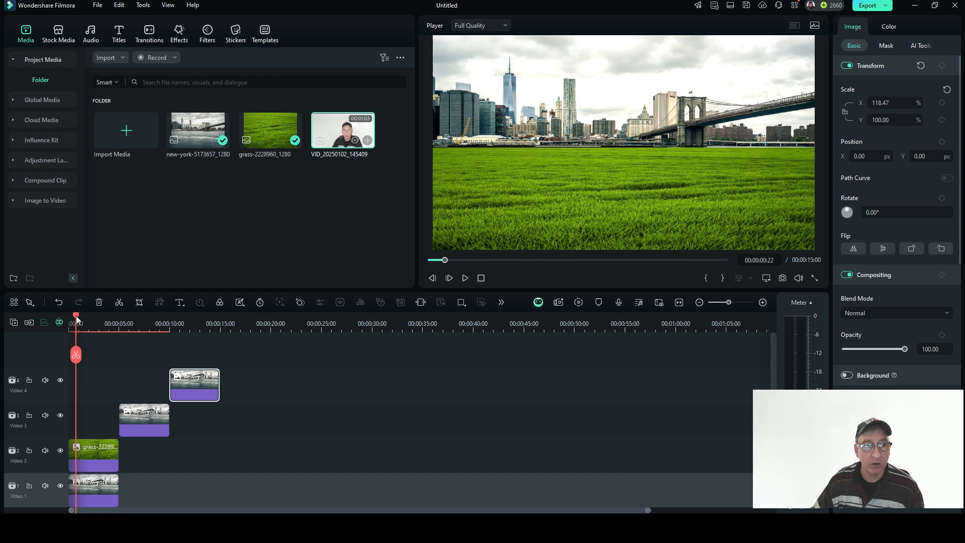
left_click_drag(77, 319, 204, 329)
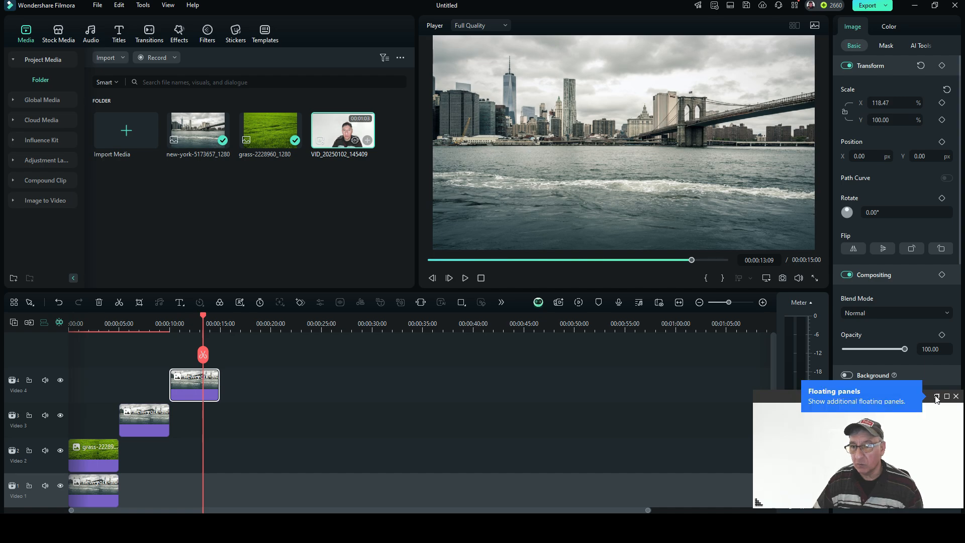
left_click_drag(887, 400, 130, 5)
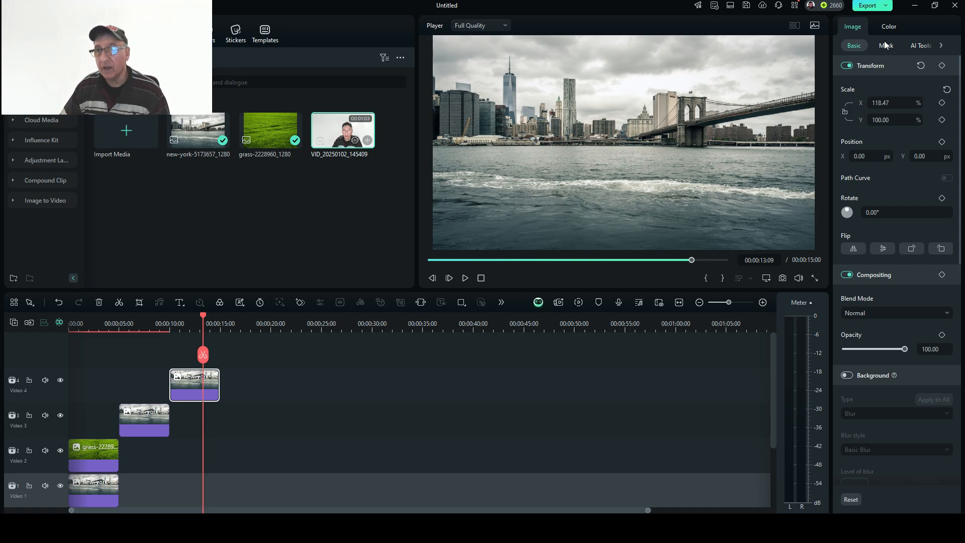
left_click(925, 47)
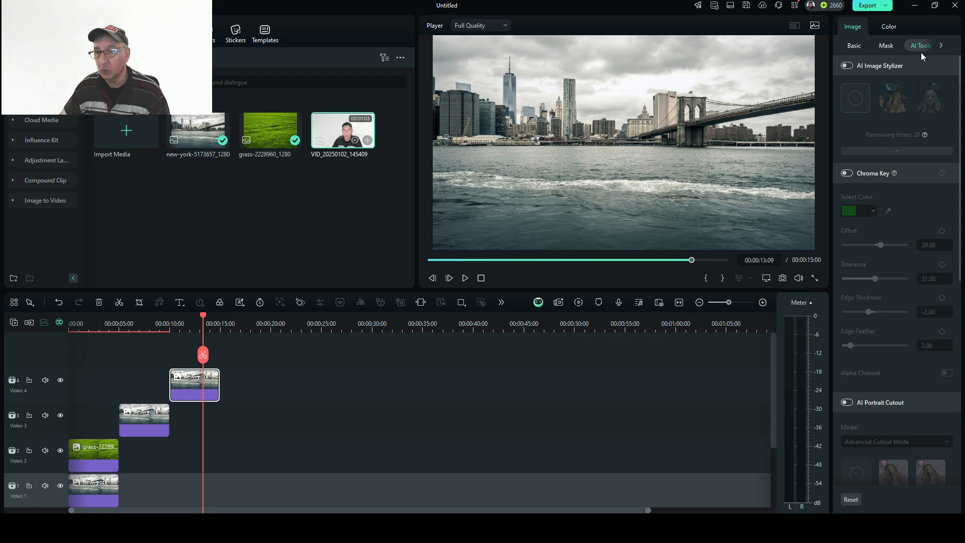
scroll(902, 311, "down", 5)
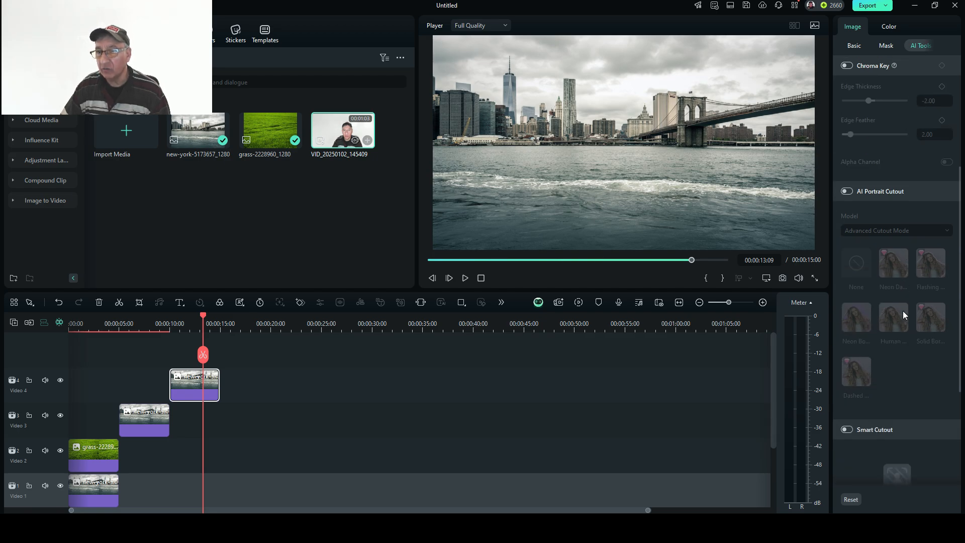
scroll(899, 309, "down", 1)
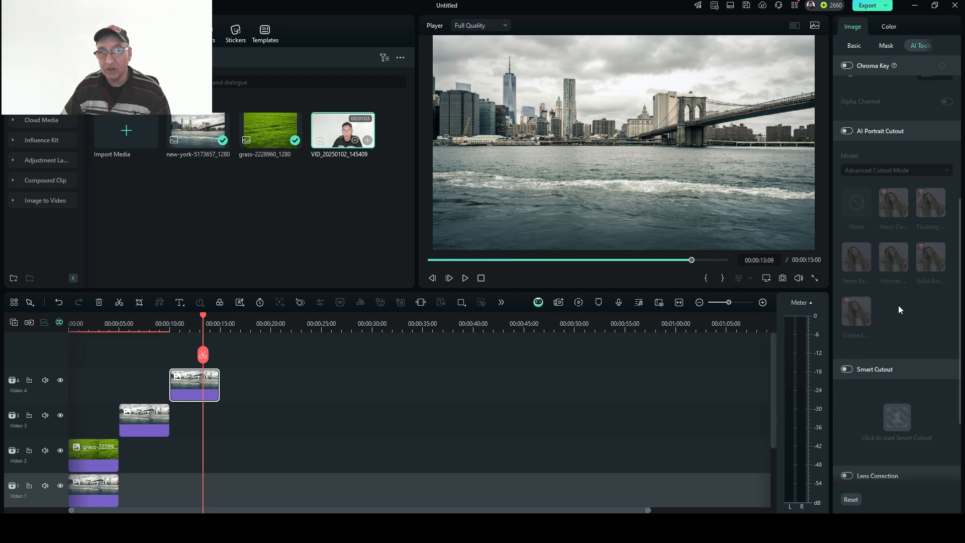
left_click(846, 370)
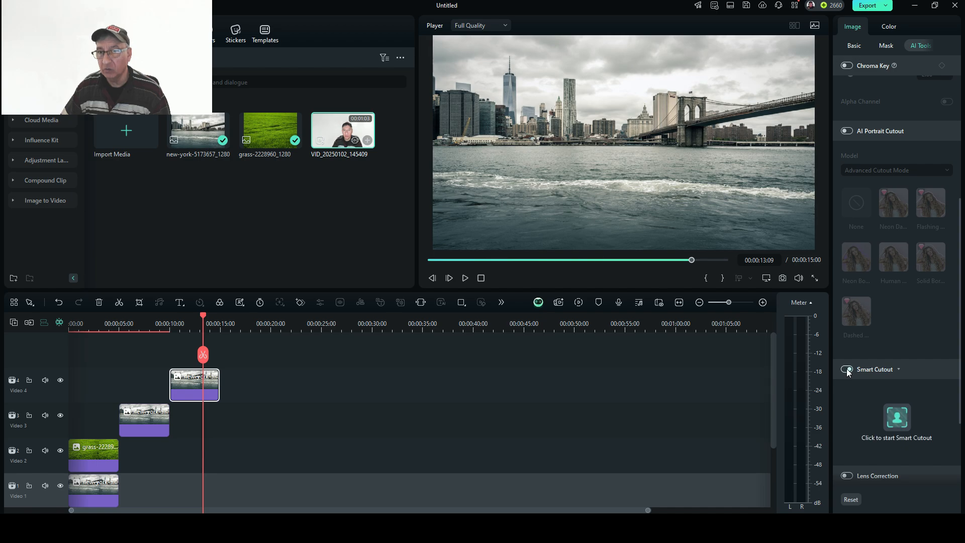
left_click(898, 417)
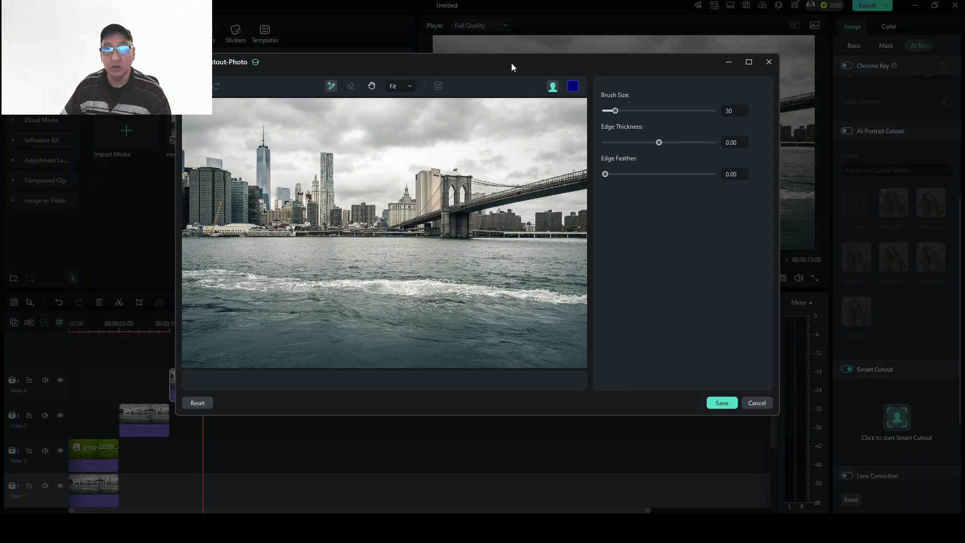
Set the brush size to 50, paint over the sky, skyline and bridge down to the waterline, and save the cutout.
mouse_move(511, 62)
left_mouse_down()
mouse_move(560, 55)
mouse_move(570, 23)
left_mouse_up()
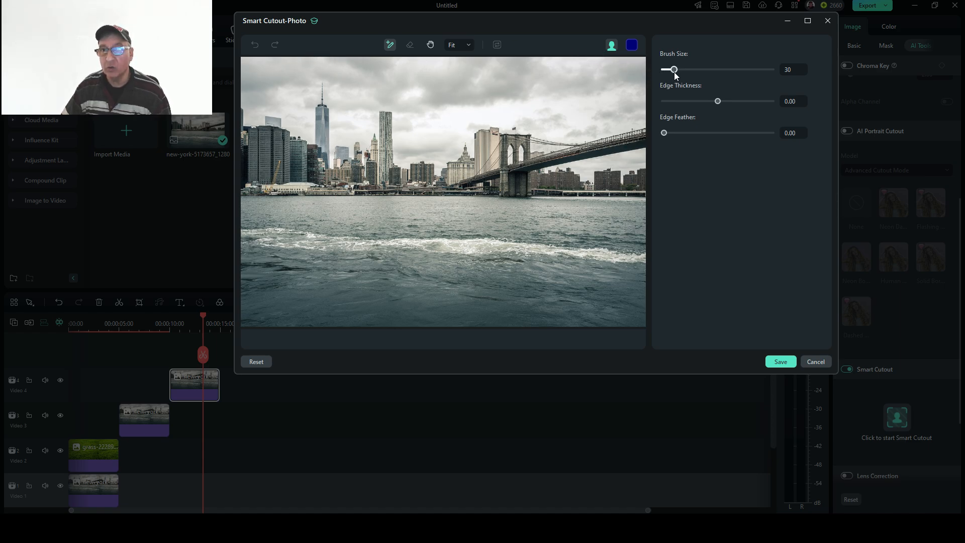
mouse_move(674, 71)
left_mouse_down()
mouse_move(783, 68)
mouse_move(665, 69)
mouse_move(678, 71)
left_mouse_up()
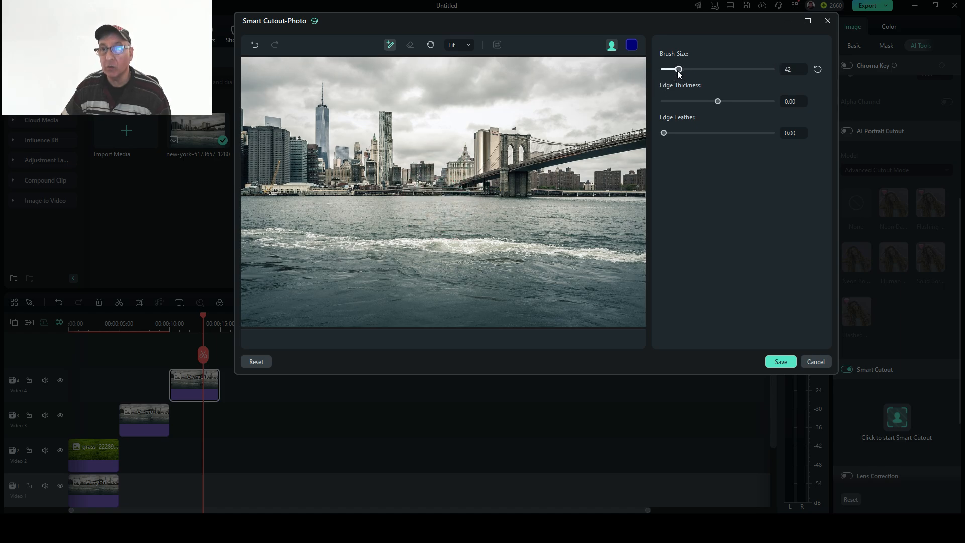
mouse_move(678, 72)
left_mouse_down()
mouse_move(706, 68)
mouse_move(456, 67)
left_mouse_up()
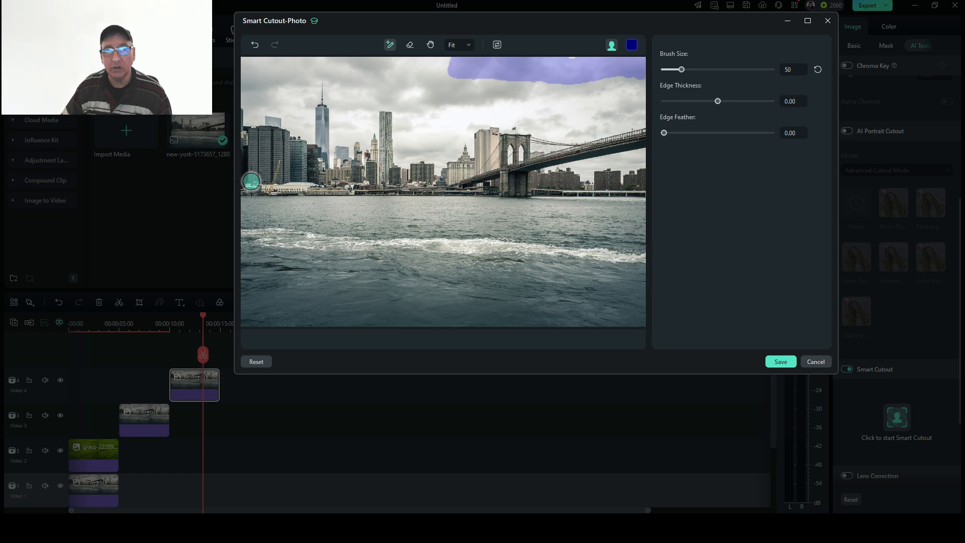
mouse_move(249, 184)
left_mouse_down()
mouse_move(243, 129)
mouse_move(272, 120)
mouse_move(302, 139)
mouse_move(323, 89)
mouse_move(334, 156)
mouse_move(341, 144)
mouse_move(364, 153)
mouse_move(382, 115)
mouse_move(385, 176)
mouse_move(411, 165)
mouse_move(442, 171)
mouse_move(477, 131)
mouse_move(560, 148)
mouse_move(643, 133)
mouse_move(514, 164)
mouse_move(534, 184)
mouse_move(633, 185)
mouse_move(631, 173)
mouse_move(621, 183)
mouse_move(638, 188)
mouse_move(232, 187)
left_mouse_up()
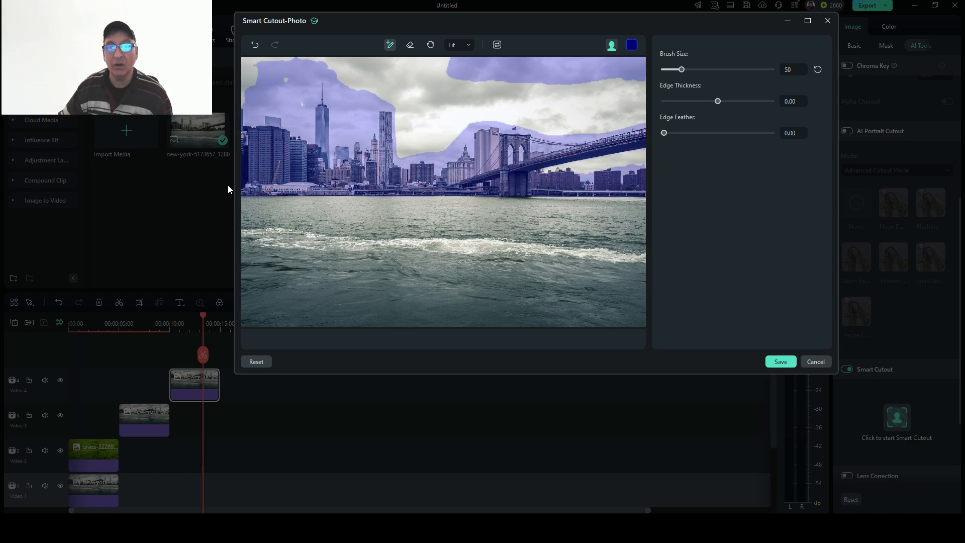
mouse_move(258, 104)
left_mouse_down()
mouse_move(245, 88)
mouse_move(248, 61)
mouse_move(235, 145)
mouse_move(241, 103)
left_mouse_up()
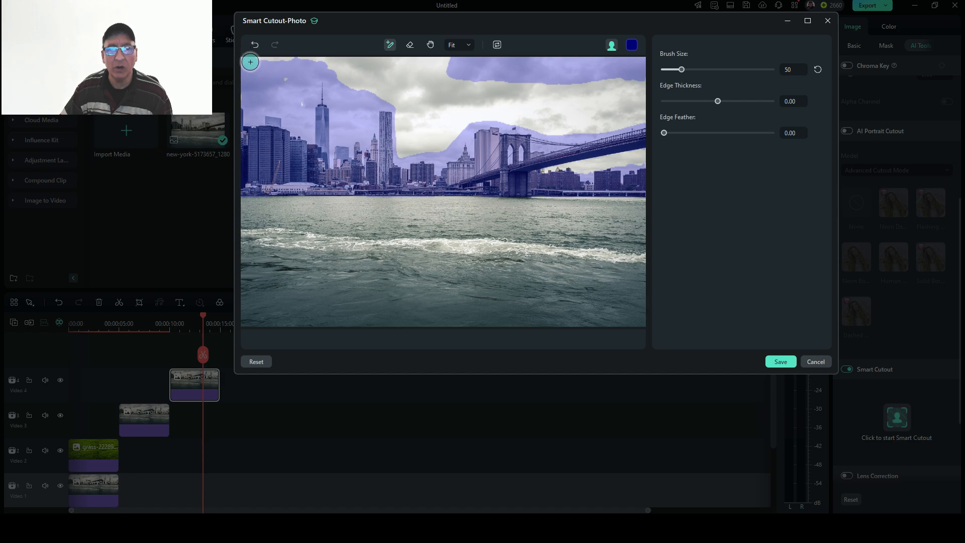
mouse_move(250, 60)
left_mouse_down()
mouse_move(599, 58)
mouse_move(326, 61)
mouse_move(682, 82)
mouse_move(554, 87)
mouse_move(316, 73)
mouse_move(545, 97)
mouse_move(367, 95)
mouse_move(566, 110)
mouse_move(452, 101)
mouse_move(624, 95)
mouse_move(598, 107)
mouse_move(643, 112)
mouse_move(627, 145)
mouse_move(658, 165)
mouse_move(507, 159)
mouse_move(571, 166)
mouse_move(502, 157)
mouse_move(497, 144)
mouse_move(593, 135)
mouse_move(621, 113)
mouse_move(549, 117)
mouse_move(626, 102)
mouse_move(634, 111)
mouse_move(393, 118)
mouse_move(461, 143)
mouse_move(401, 134)
mouse_move(409, 89)
mouse_move(360, 99)
mouse_move(352, 86)
mouse_move(455, 115)
mouse_move(377, 122)
mouse_move(407, 145)
mouse_move(450, 142)
mouse_move(390, 147)
mouse_move(444, 154)
mouse_move(473, 128)
mouse_move(567, 131)
mouse_move(385, 126)
mouse_move(261, 71)
mouse_move(319, 68)
mouse_move(226, 59)
left_mouse_up()
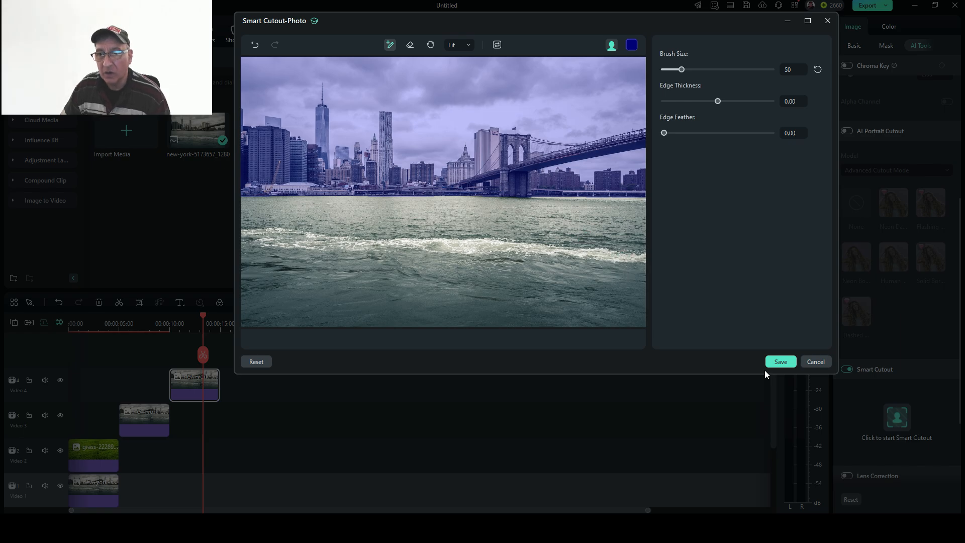
left_click(780, 362)
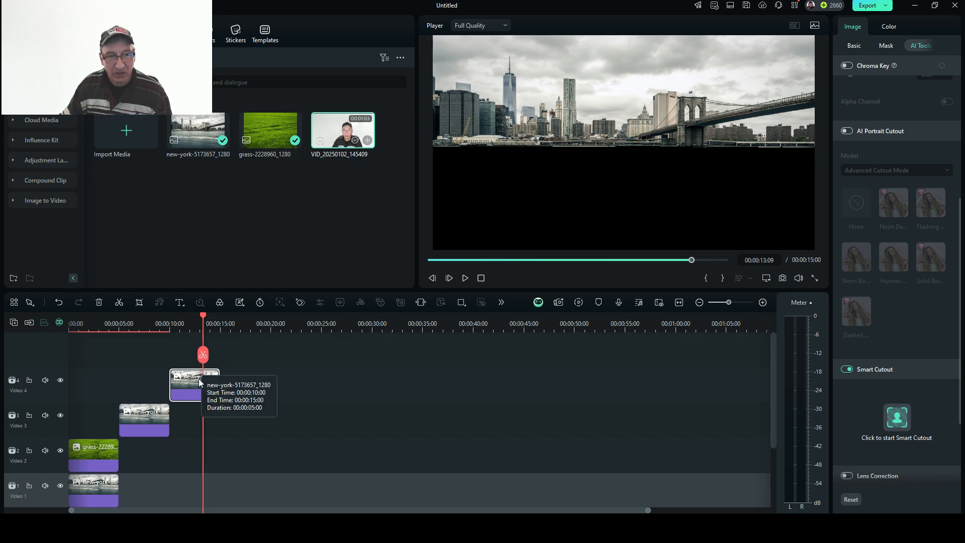
Move the cut-out New York clip to 00:00:15:00 on Video 4 and place the grass clip directly beneath it on Video 3.
left_click_drag(197, 393, 248, 392)
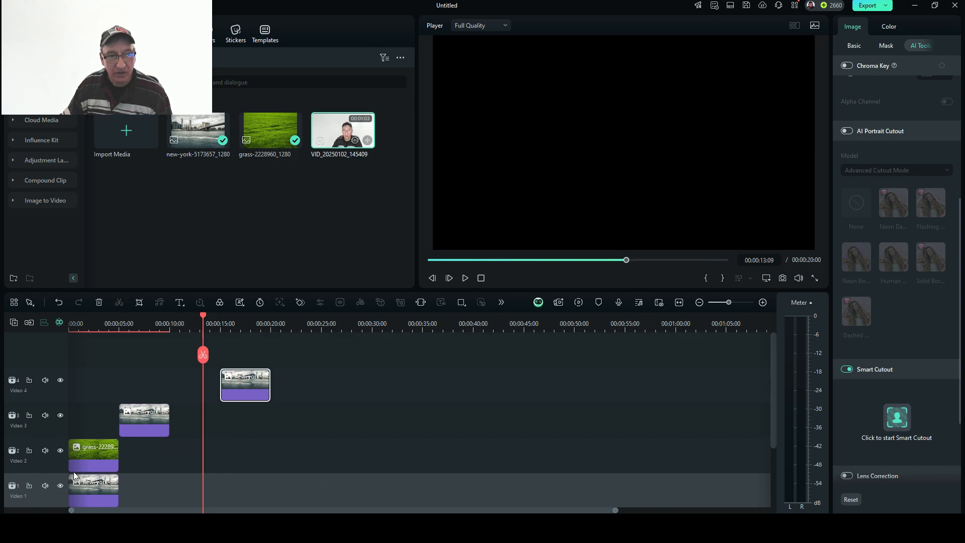
left_click_drag(97, 462, 229, 438)
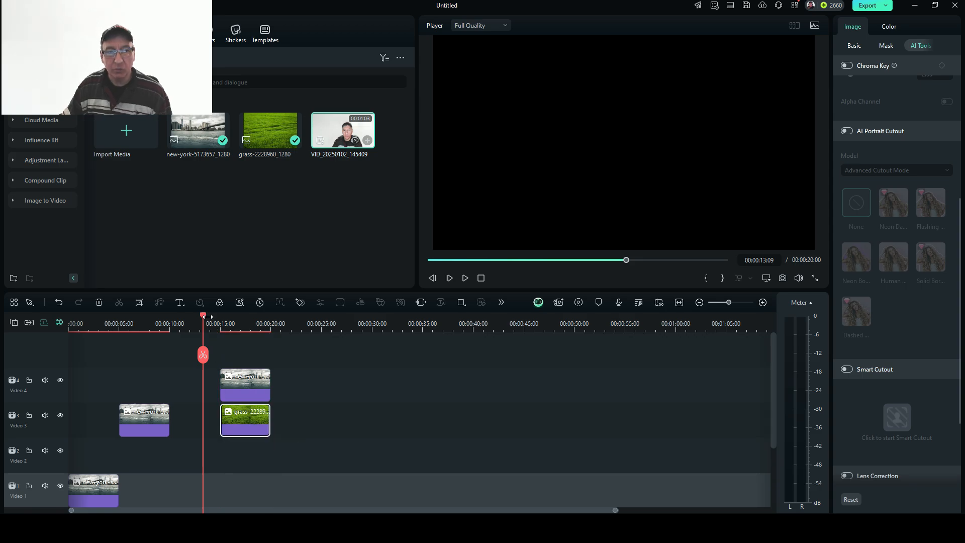
left_click_drag(205, 318, 243, 317)
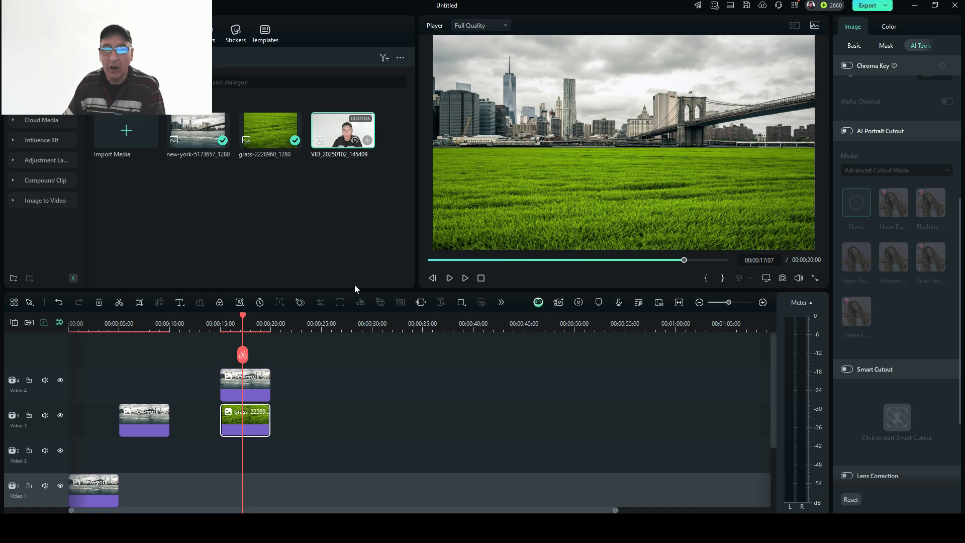
Adjust the grass image's upper edge in the preview so it meets the base of the New York skyline.
left_click(592, 186)
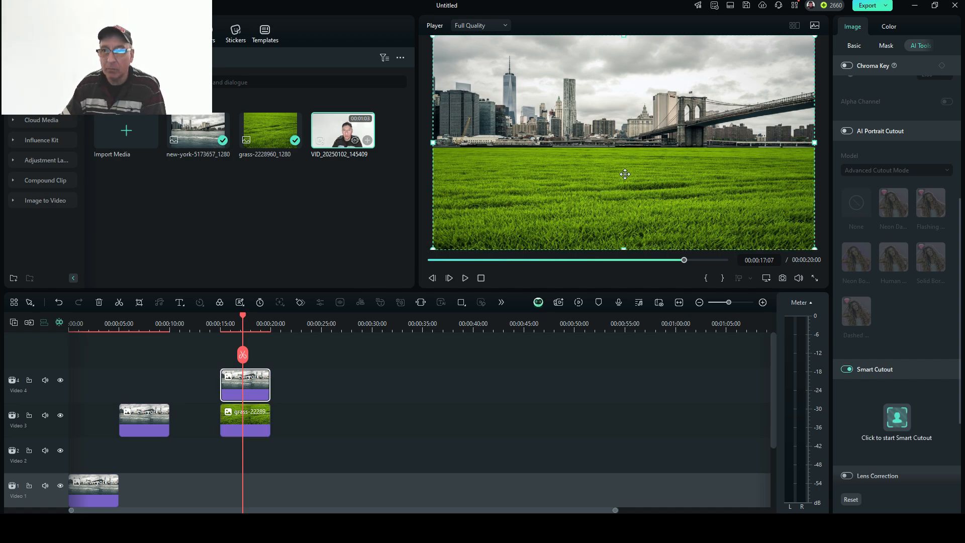
left_click(255, 424)
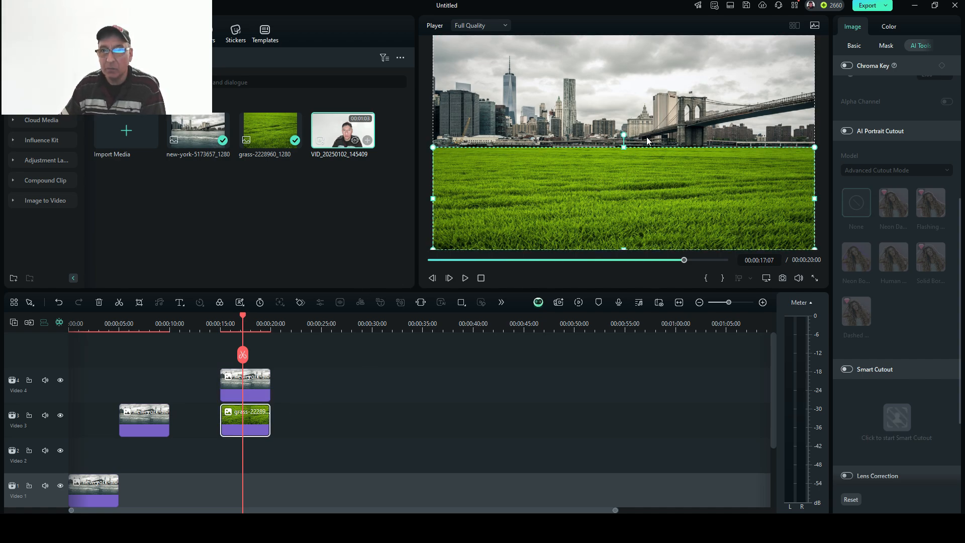
mouse_move(622, 149)
left_mouse_down()
mouse_move(623, 228)
mouse_move(613, 145)
left_mouse_up()
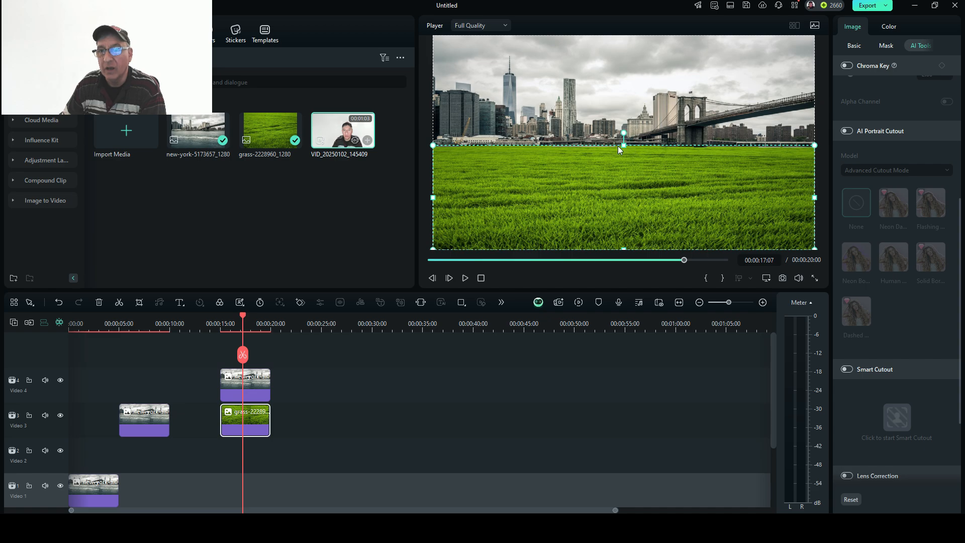
left_click_drag(623, 146, 623, 147)
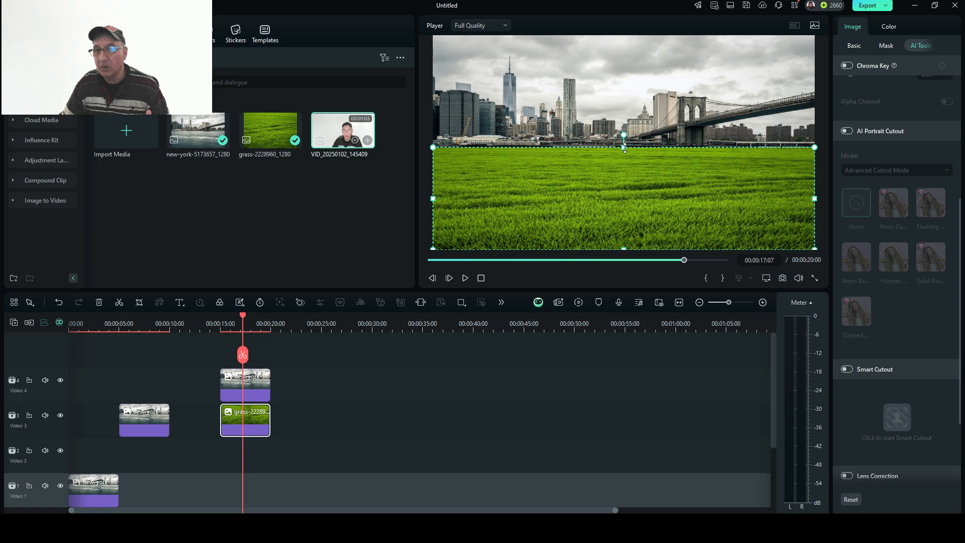
left_click_drag(624, 146, 624, 146)
left_click(516, 442)
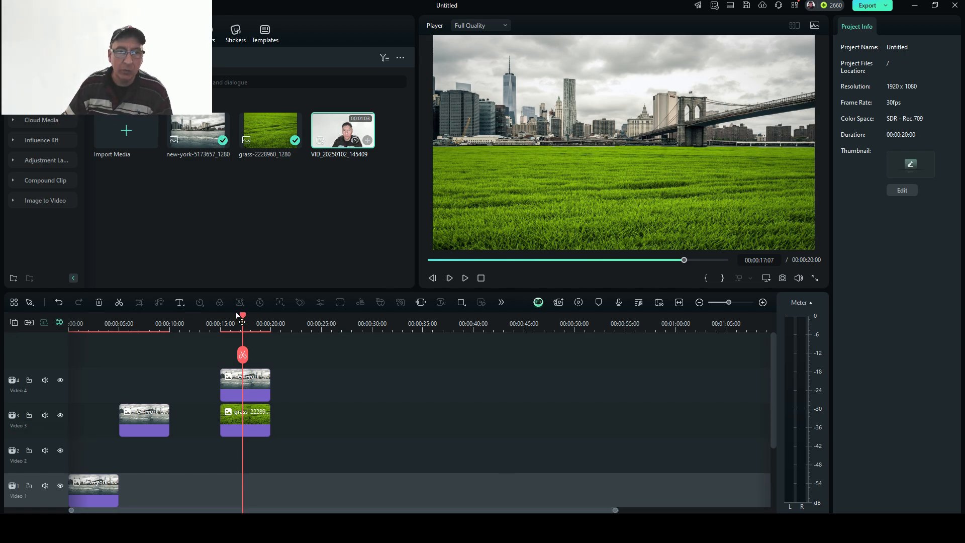
Examine the colour, HSL, colour wheel and AI tool settings of the New York clip on Video 3.
left_click_drag(242, 315, 141, 334)
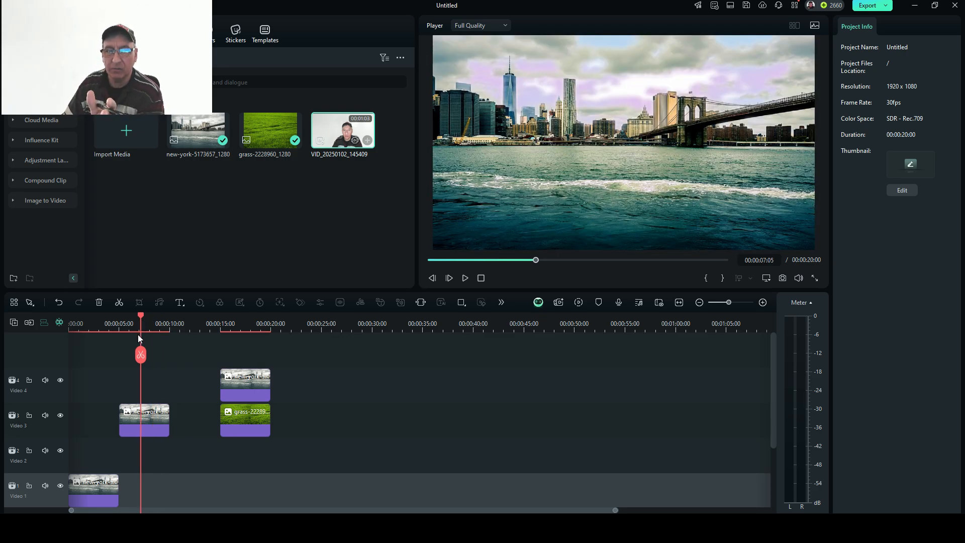
left_click(153, 418)
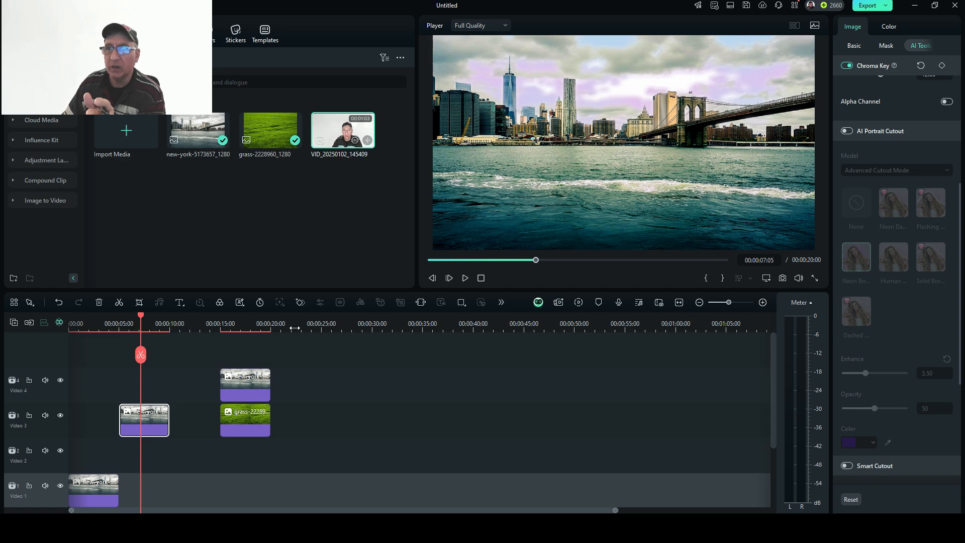
left_click(890, 26)
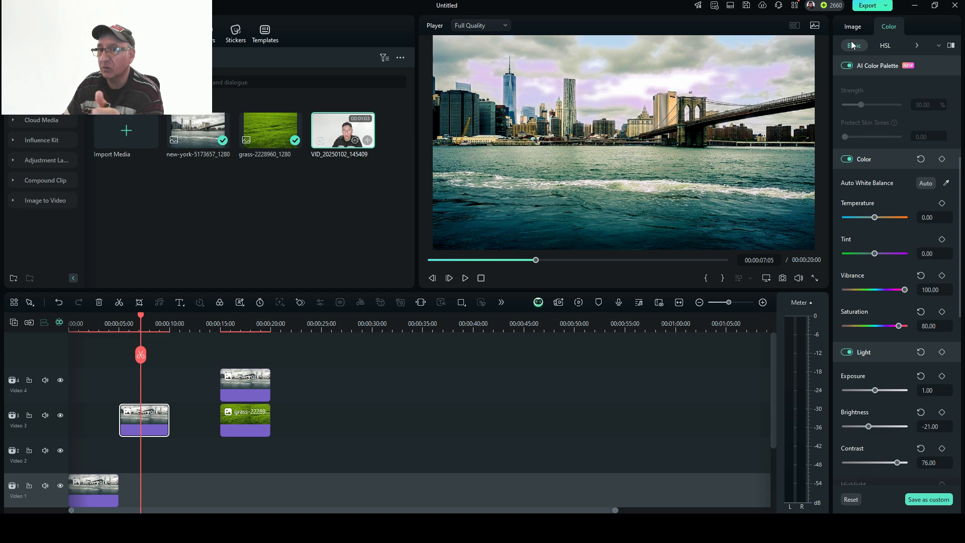
left_click(885, 45)
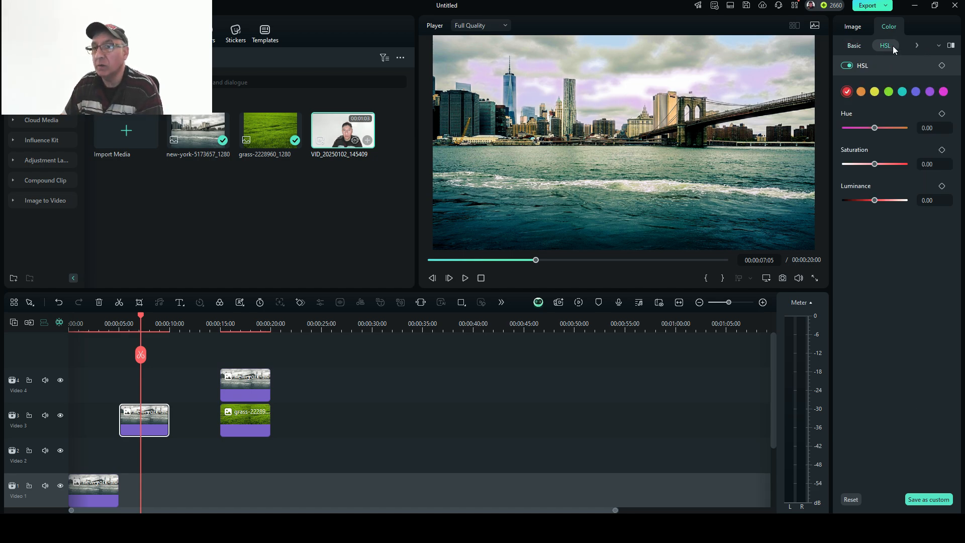
left_click(915, 44)
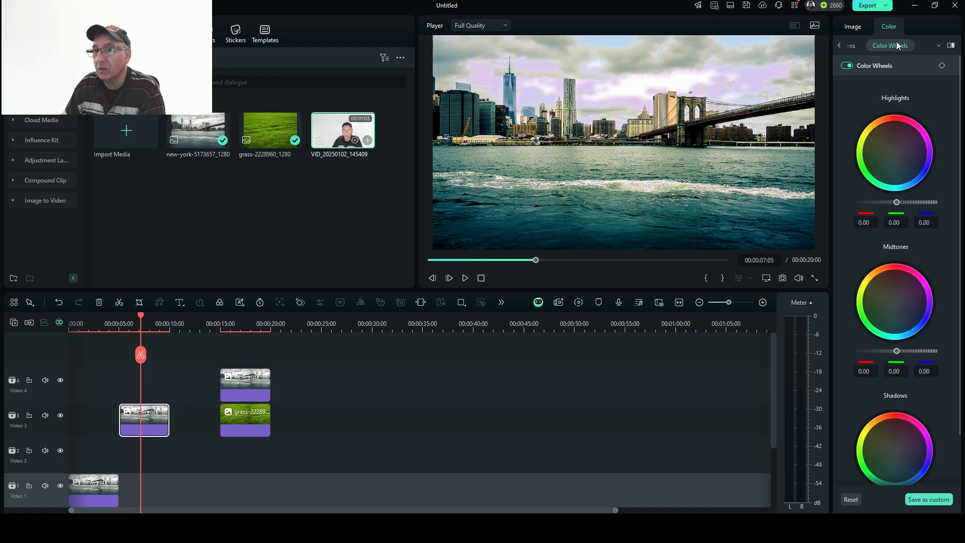
left_click(854, 27)
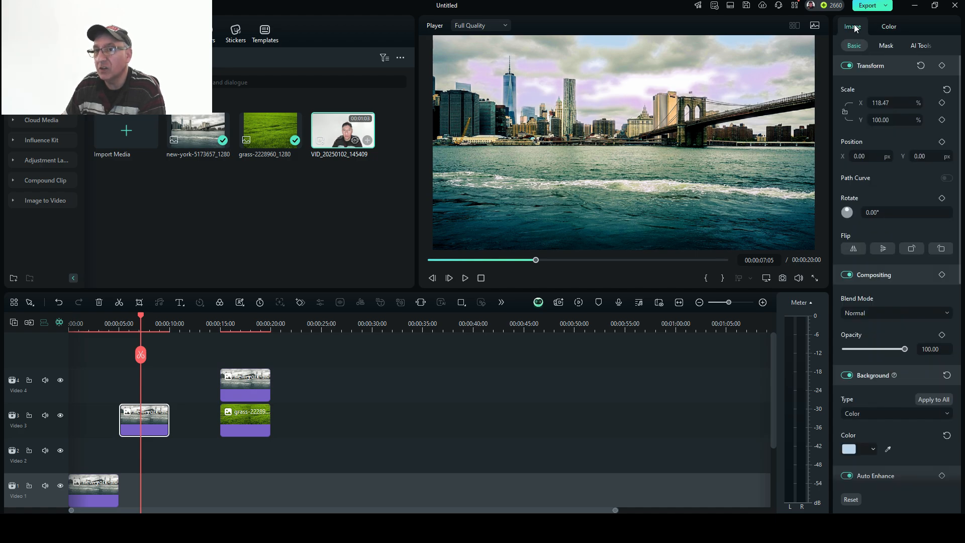
left_click(926, 46)
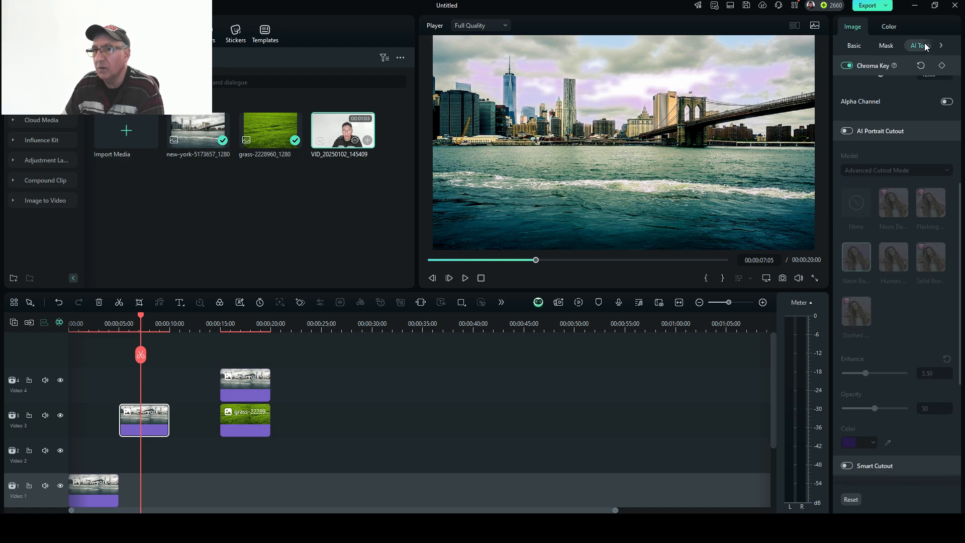
left_click(889, 30)
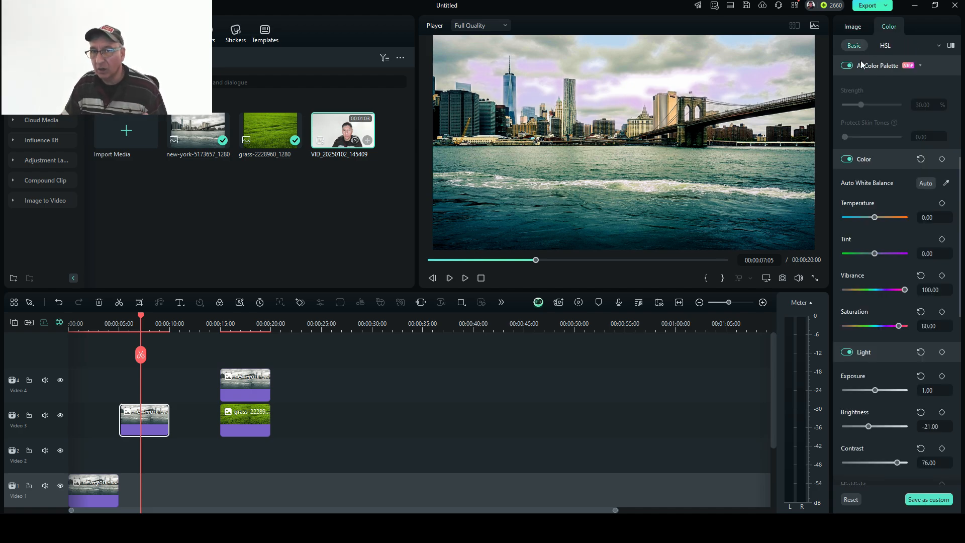
Apply the Black & White colour preset to the selected New York clip on Video 3.
left_click_drag(142, 319, 262, 325)
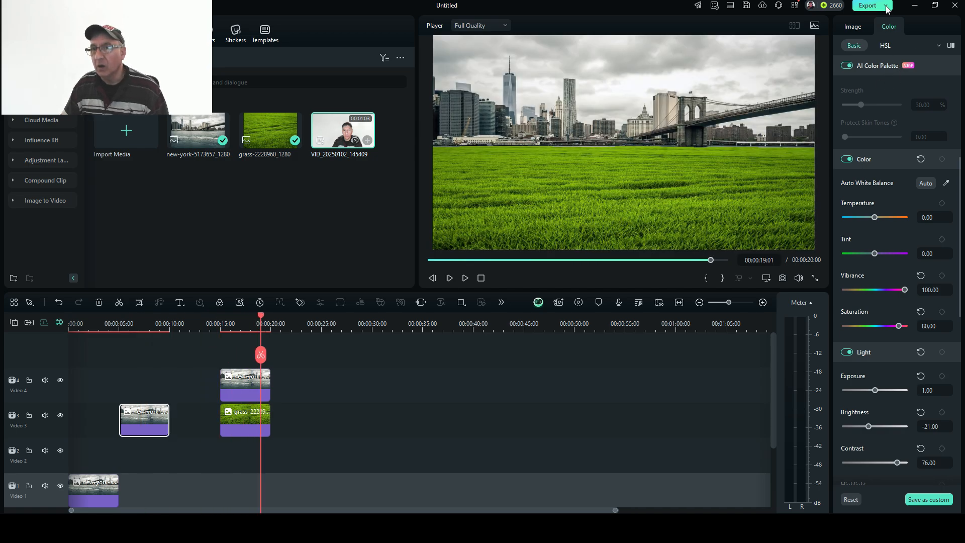
left_click(855, 30)
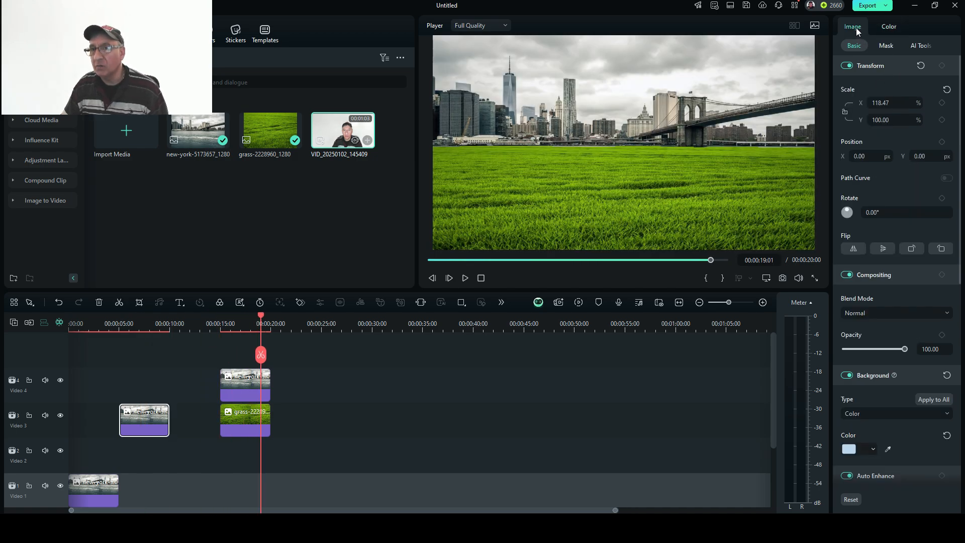
left_click(890, 28)
scroll(929, 196, "up", 3)
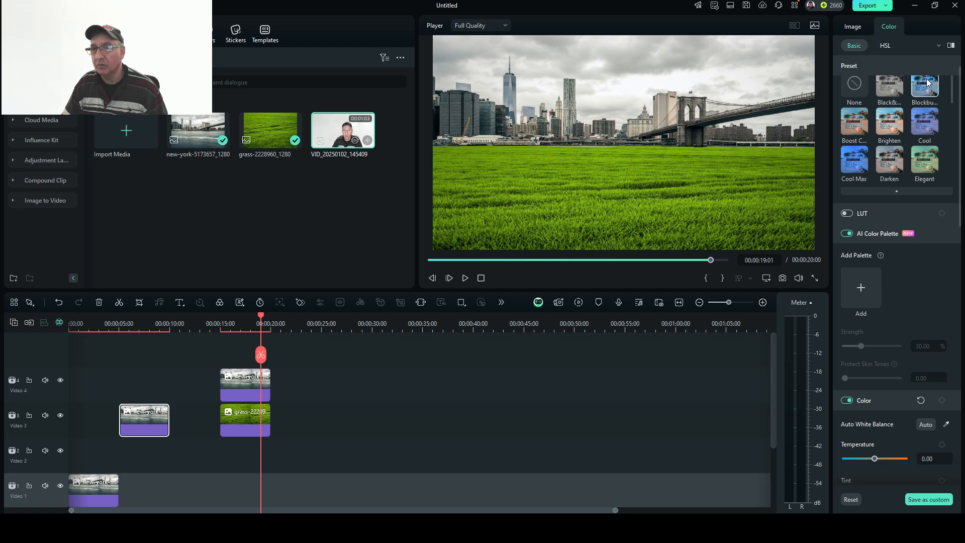
left_click(889, 89)
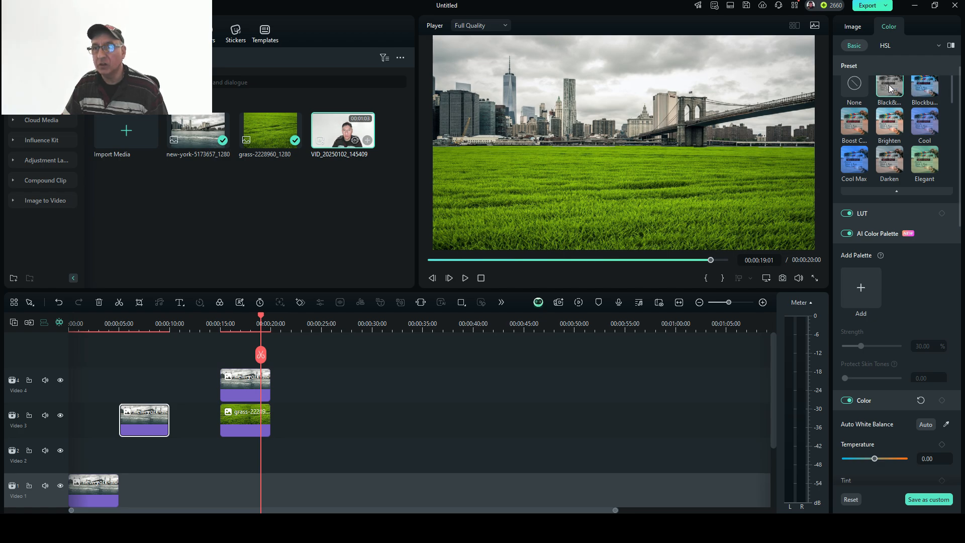
Try the None and Blockbuster color presets on the New York clip on Video 3 and apply Cool.
left_click(858, 90)
left_click(923, 87)
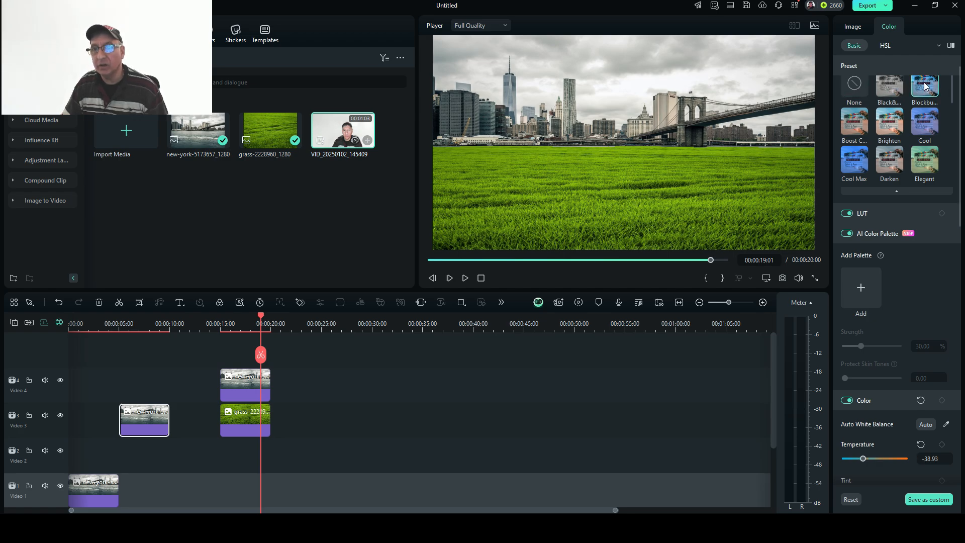
left_click(924, 123)
Compare the Brighten and Elegant color presets on the New York clip on Video 4 and apply Cool.
left_click(239, 386)
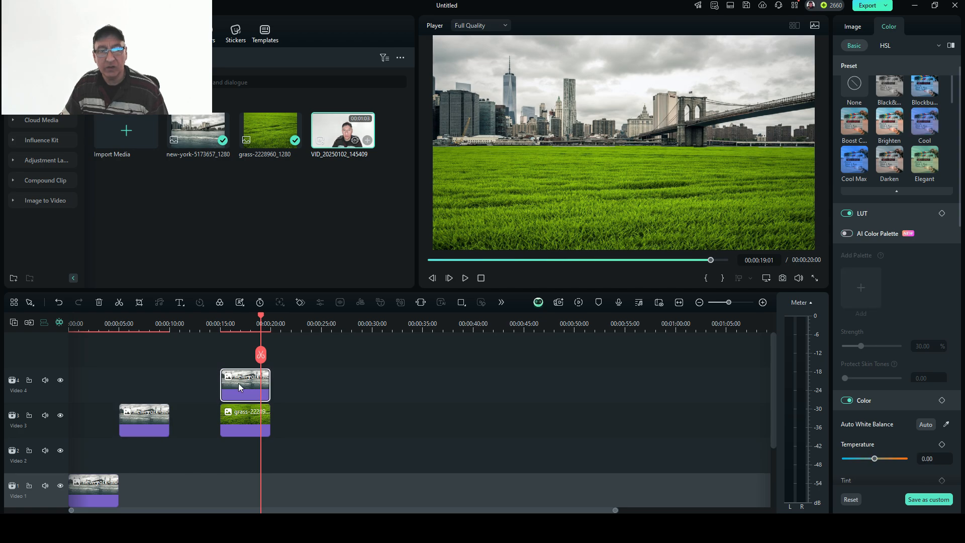
left_click(890, 123)
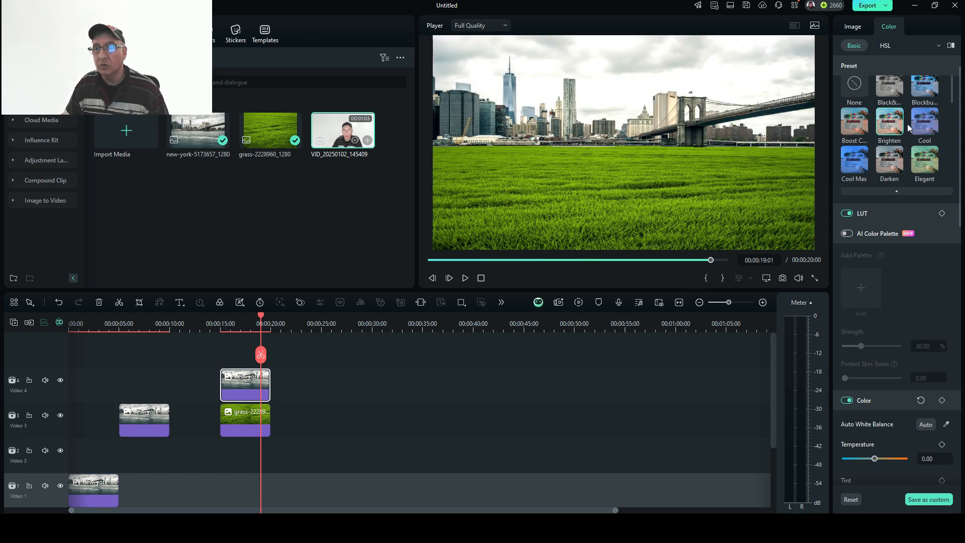
left_click(933, 129)
left_click(924, 160)
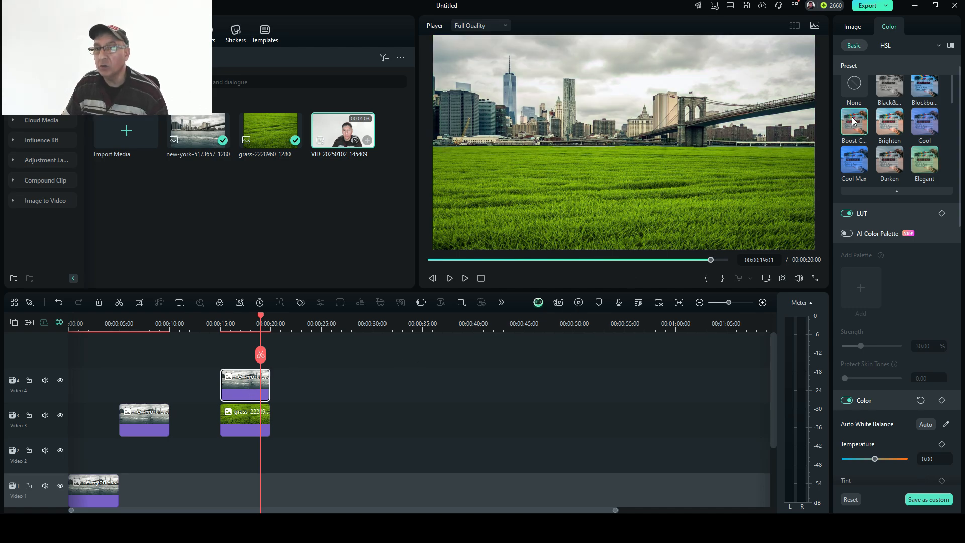
left_click(889, 131)
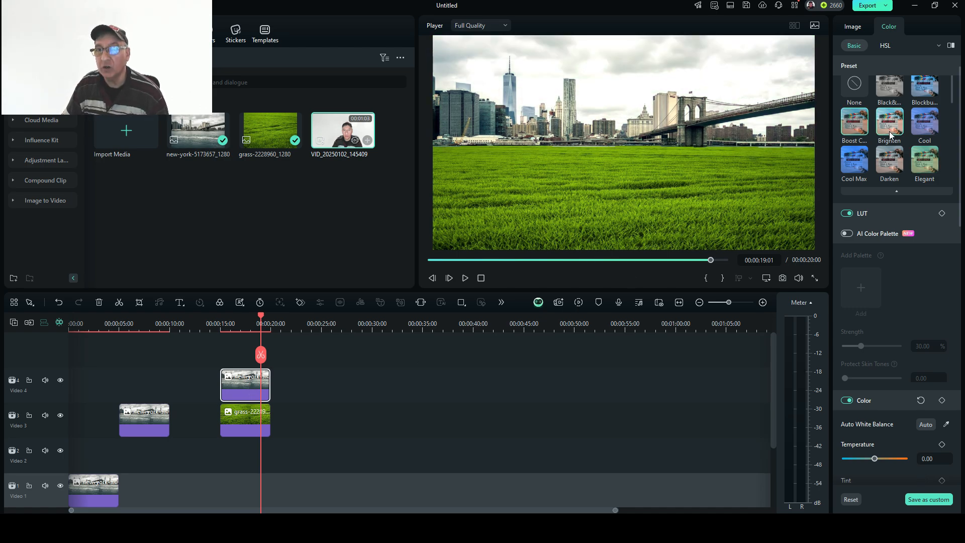
left_click(924, 122)
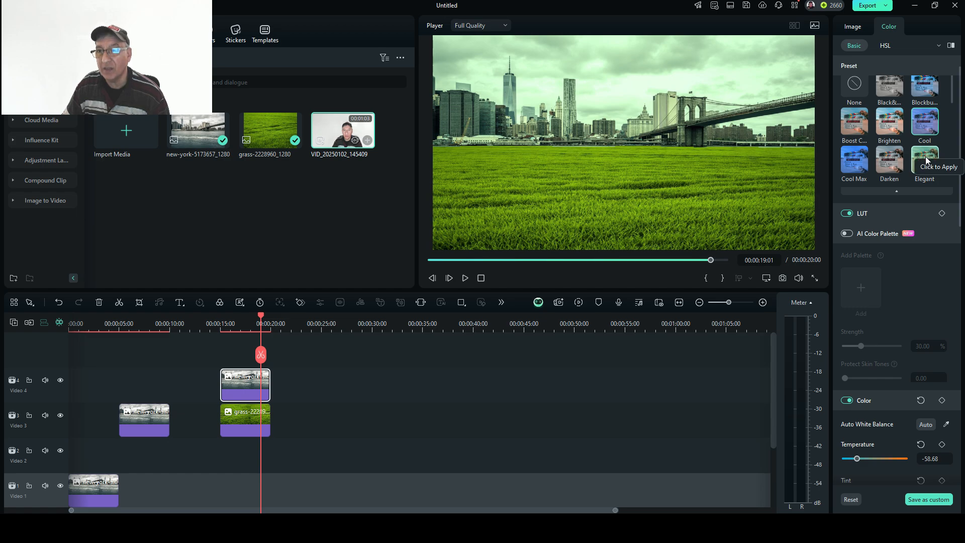
left_click(710, 173)
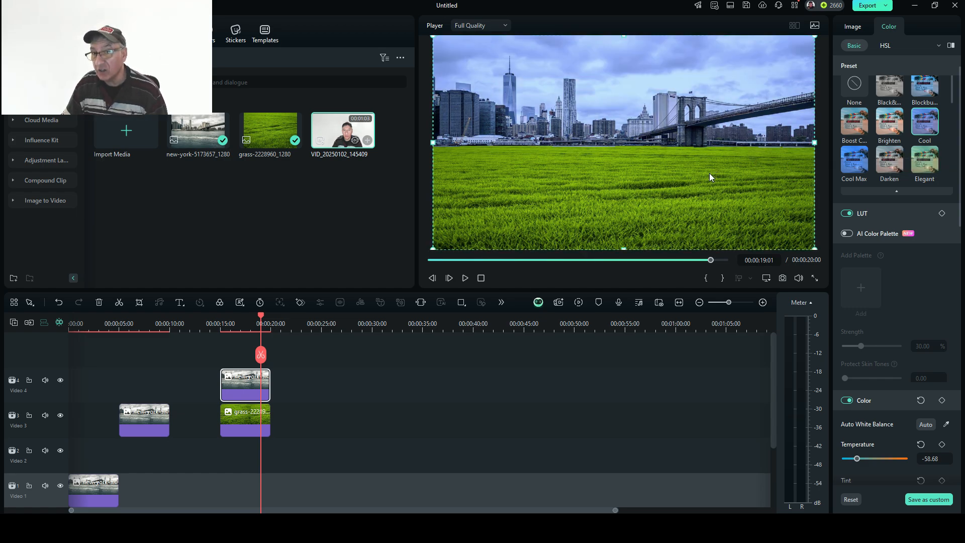
Try the Elegant, Cool Max, Brighten, Cool, Blockbuster and Black & White color presets on the grass clip, then restore None.
left_click(238, 419)
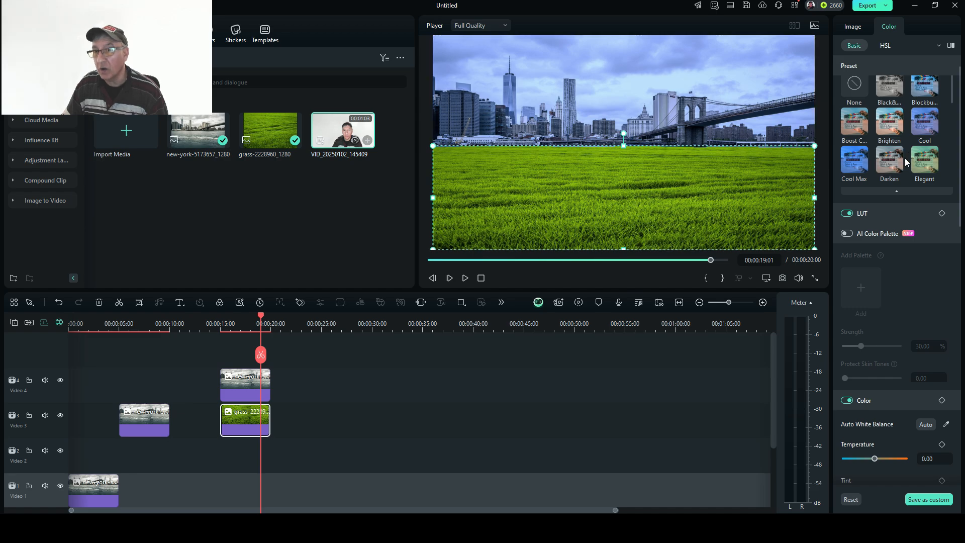
left_click(927, 160)
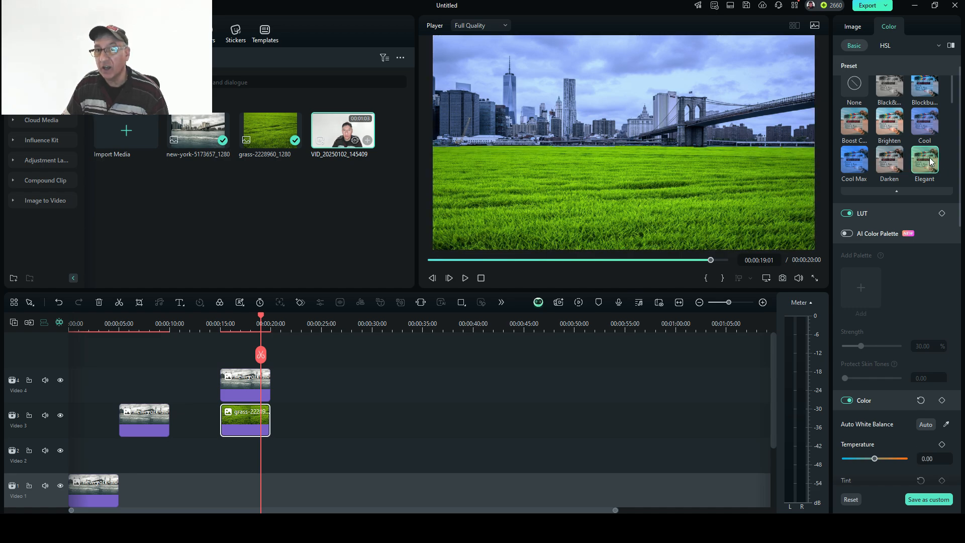
left_click(857, 162)
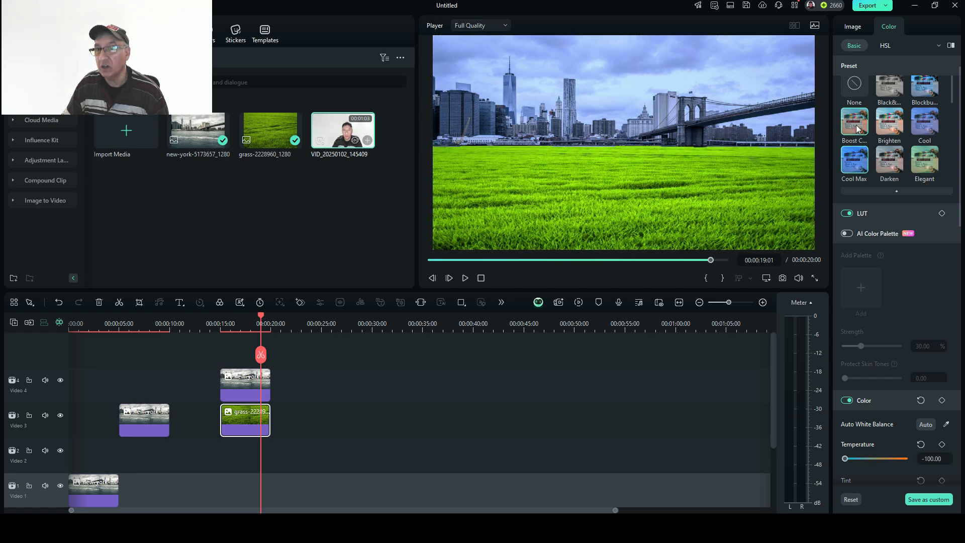
left_click(887, 123)
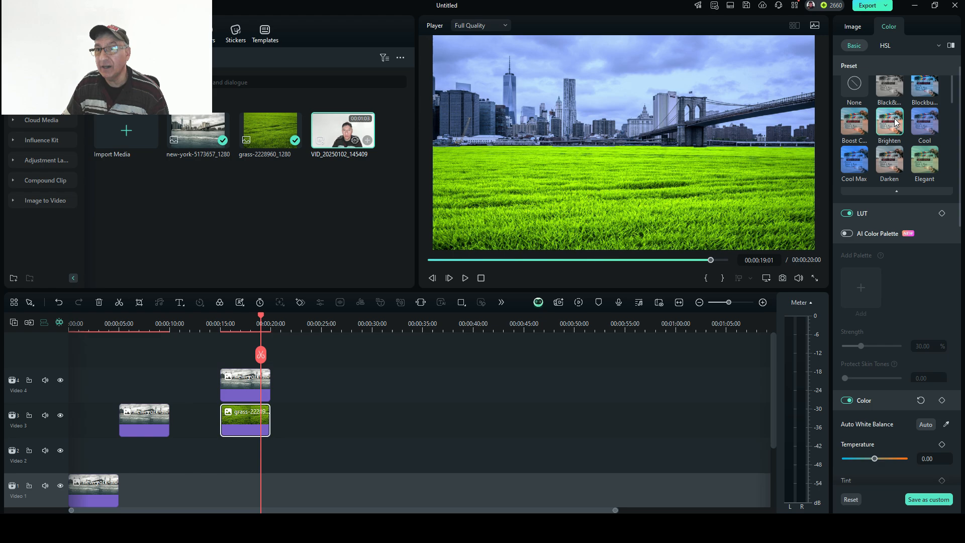
left_click(928, 121)
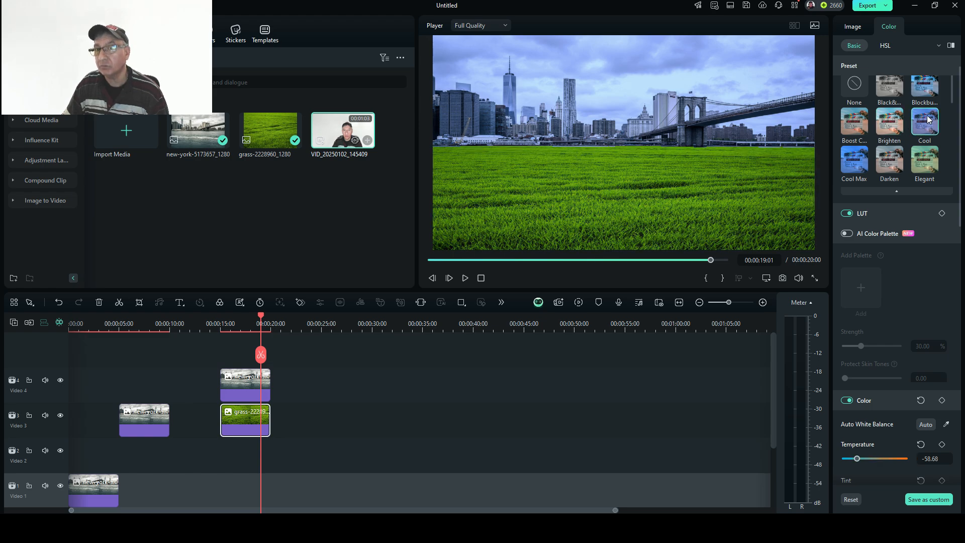
left_click(923, 88)
left_click(894, 84)
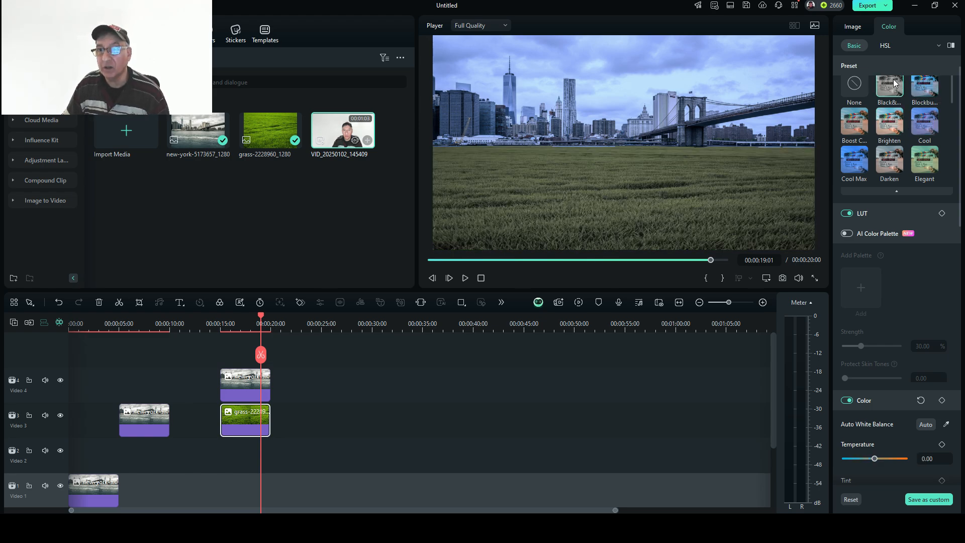
left_click(854, 83)
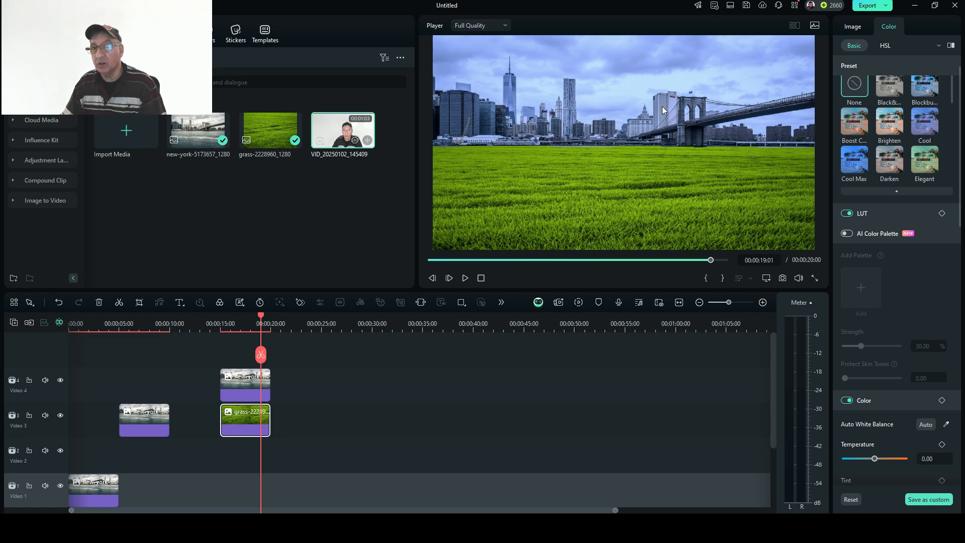
Apply the Brighten color preset to the New York clip on Video 4.
left_click(242, 384)
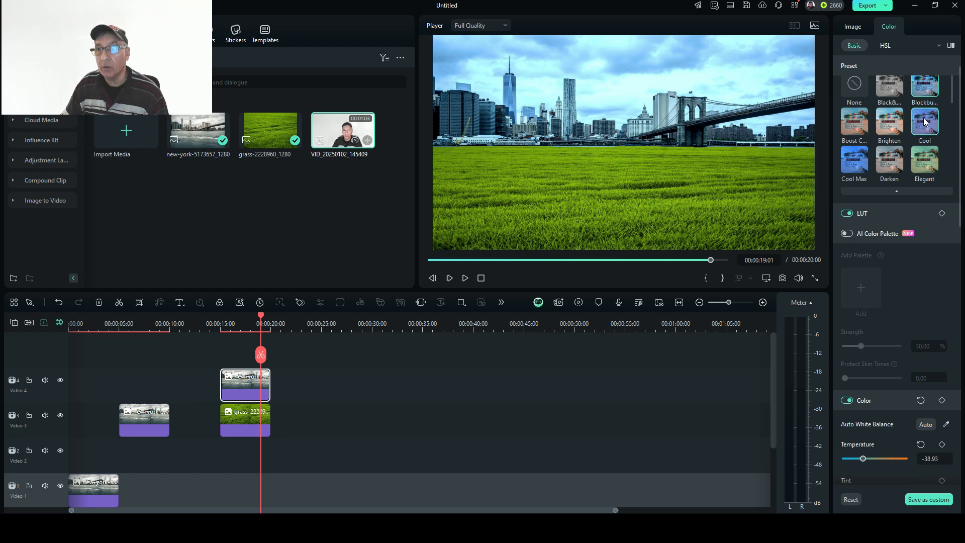
left_click(857, 119)
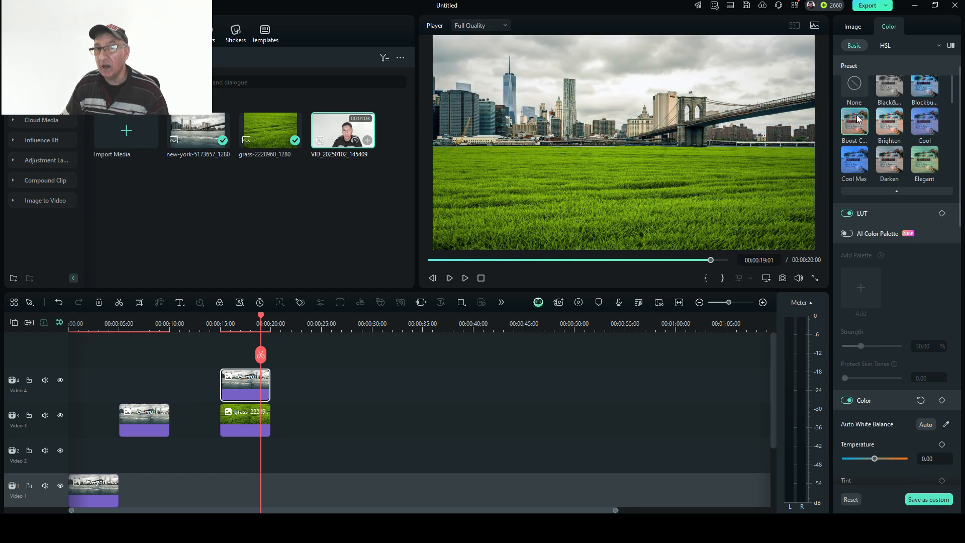
left_click(892, 130)
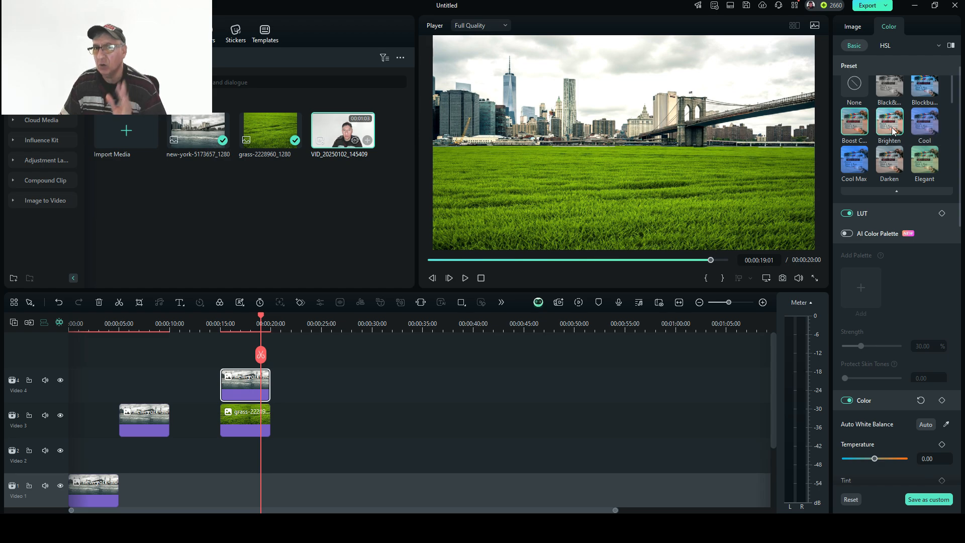
Lower the color Temperature of the New York clip on Video 4 to -28.
scroll(912, 269, "down", 1)
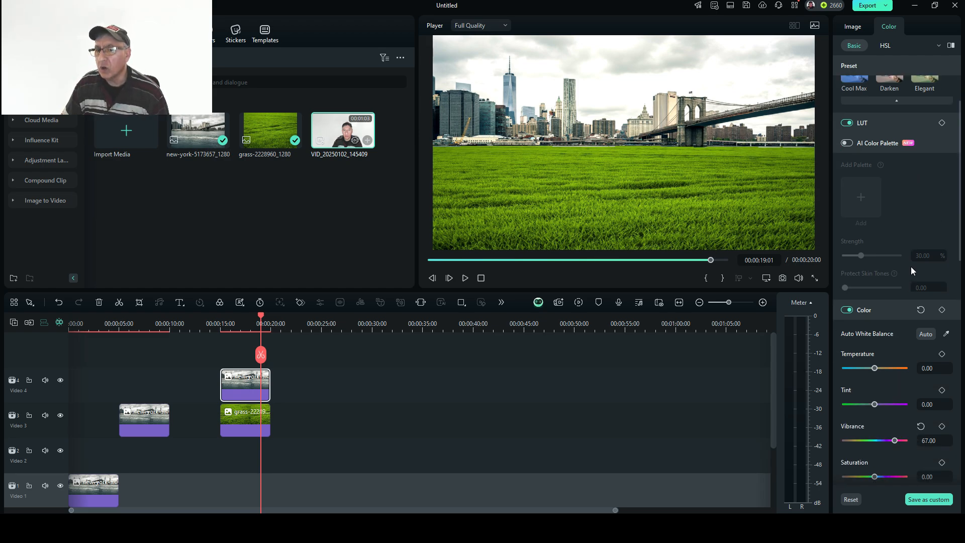
scroll(905, 307, "down", 3)
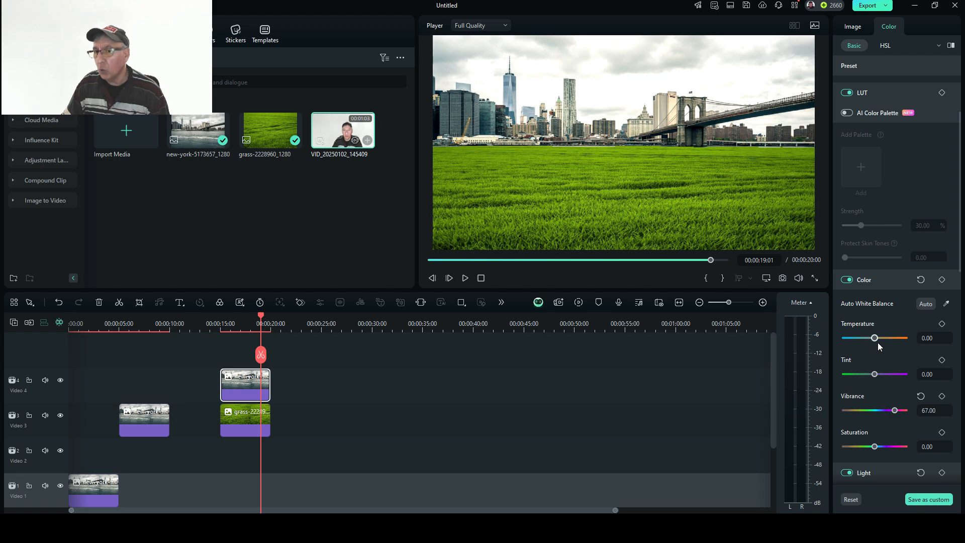
mouse_move(876, 339)
left_mouse_down()
mouse_move(907, 337)
mouse_move(857, 338)
mouse_move(867, 340)
left_mouse_up()
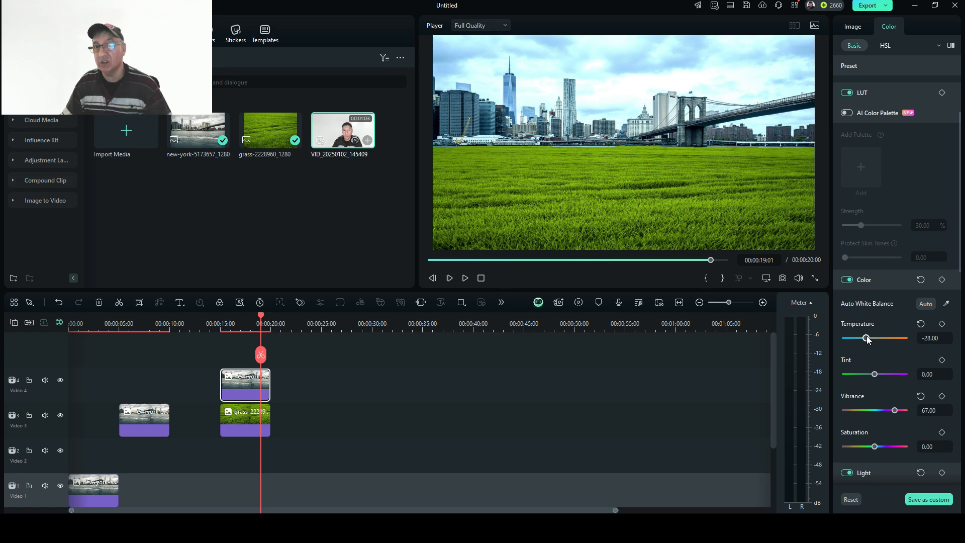
Set the Video 1 New York clip's Tint to 66 and Vibrance to 31, and reduce its Saturation slightly.
left_click(91, 484)
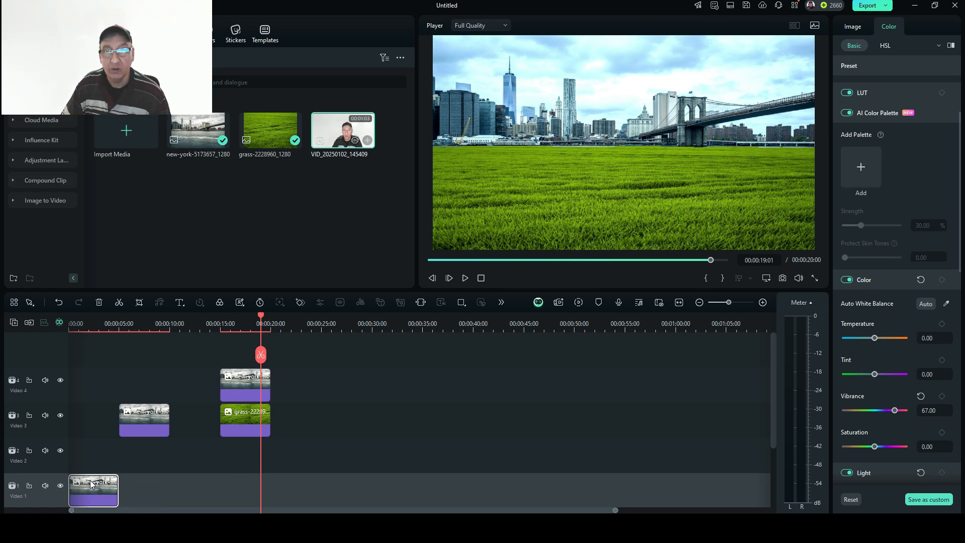
left_click_drag(260, 315, 247, 376)
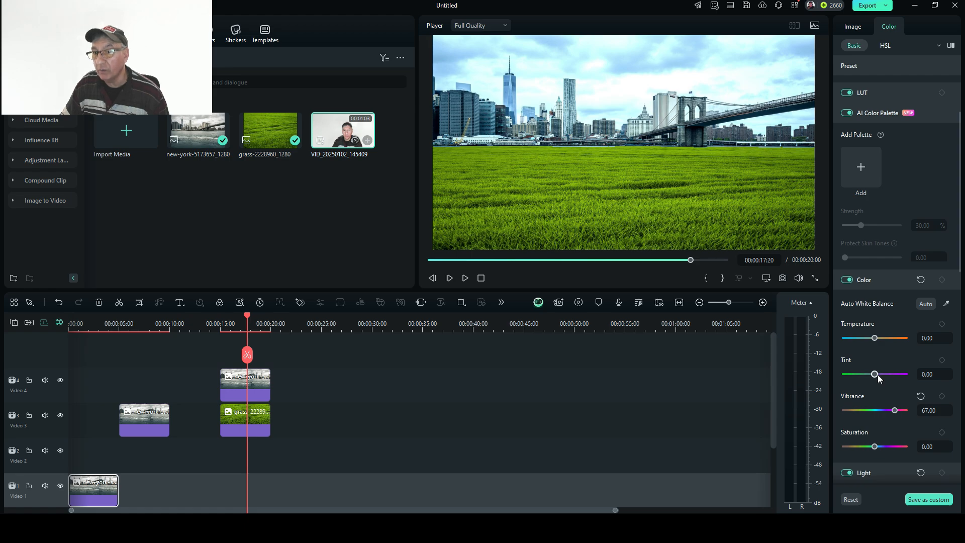
left_click_drag(876, 377, 895, 376)
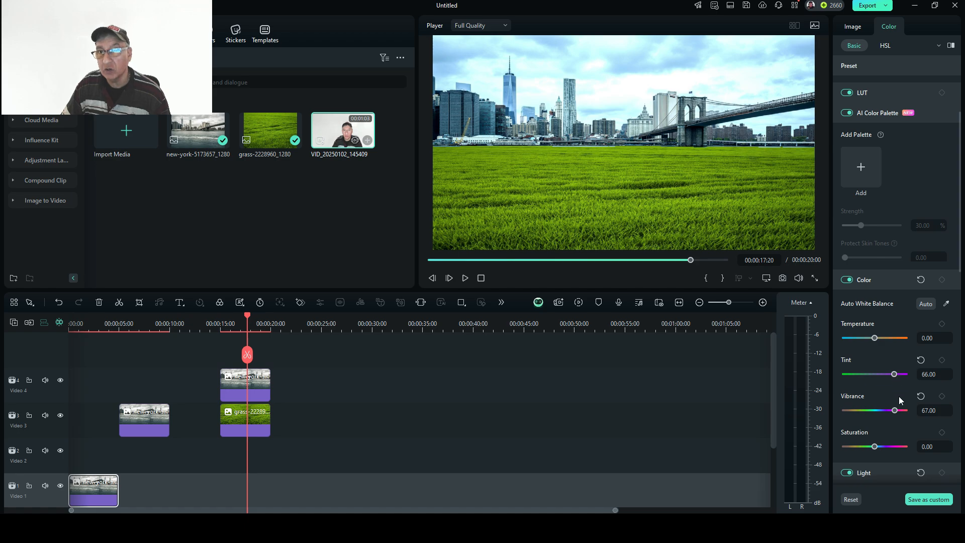
mouse_move(894, 411)
left_mouse_down()
mouse_move(870, 419)
mouse_move(953, 403)
mouse_move(830, 423)
mouse_move(884, 410)
left_mouse_up()
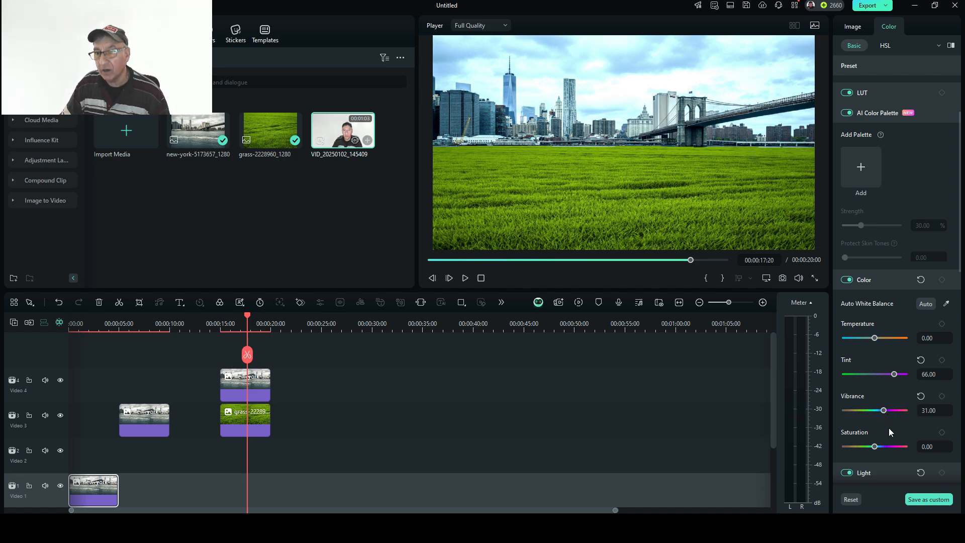
mouse_move(874, 446)
left_mouse_down()
mouse_move(907, 442)
mouse_move(869, 447)
left_mouse_up()
Warm the New York clip on Video 4 by setting its color Temperature to 11.
left_click(239, 385)
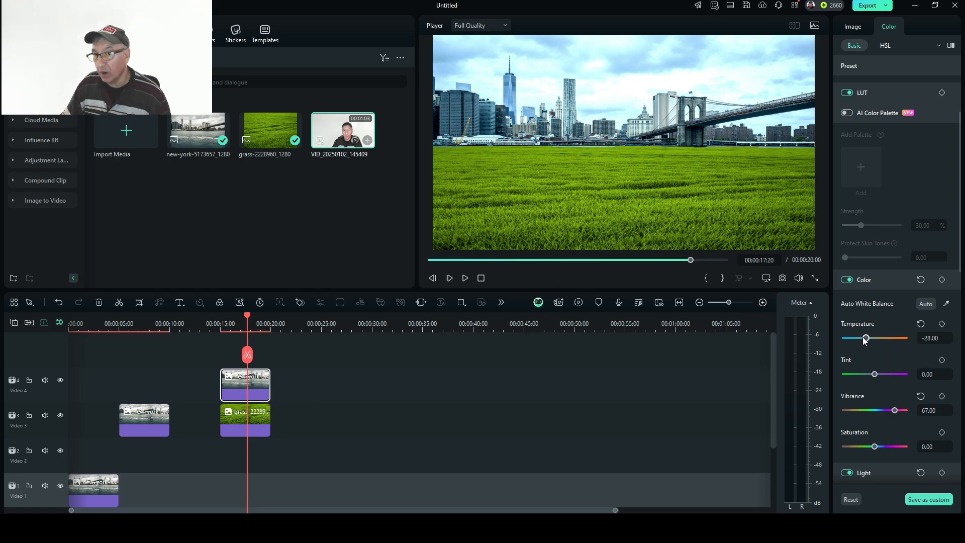
left_click_drag(865, 338, 885, 347)
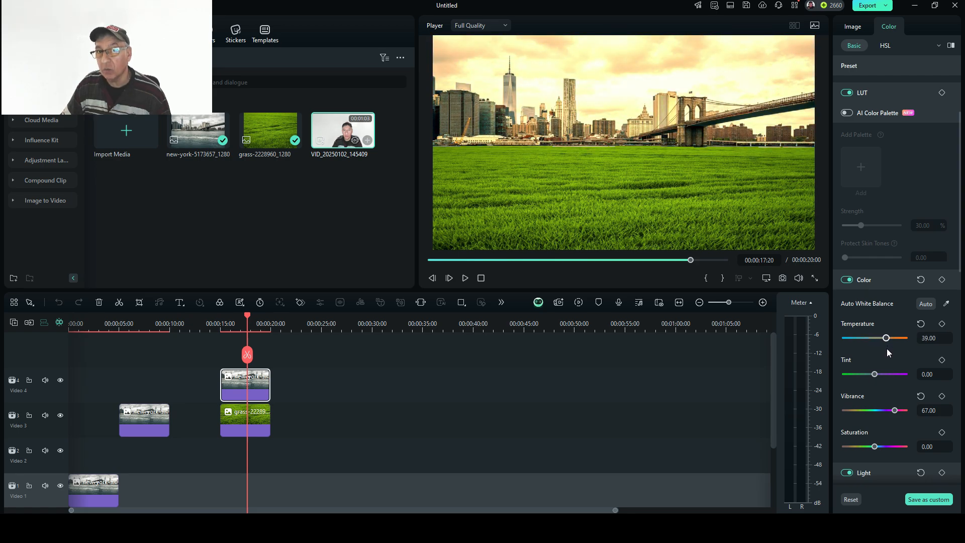
left_click_drag(885, 350, 879, 349)
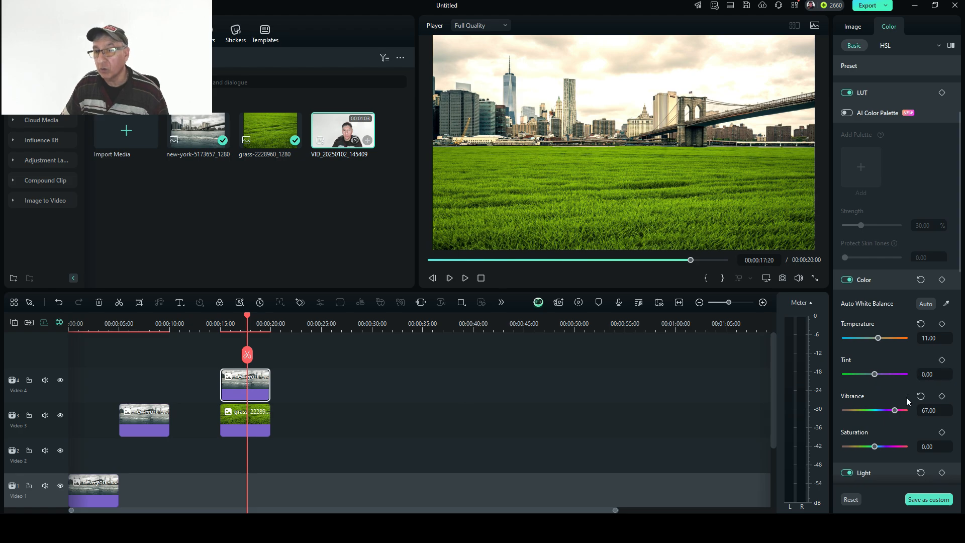
Set the Light values of the New York clip on Video 4 to Exposure -6 and Brightness -43.
scroll(925, 430, "down", 1)
scroll(928, 405, "down", 3)
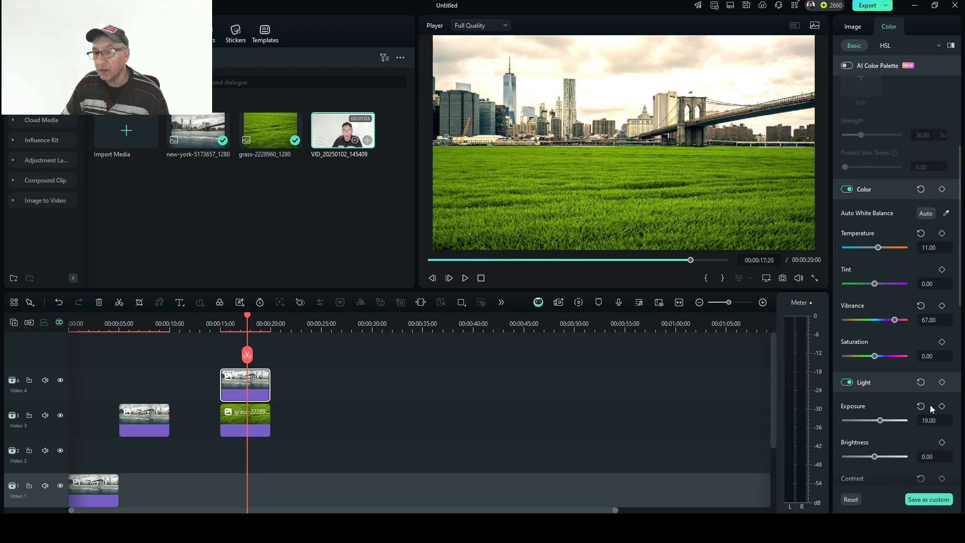
mouse_move(880, 361)
left_mouse_down()
mouse_move(866, 367)
mouse_move(874, 367)
left_mouse_up()
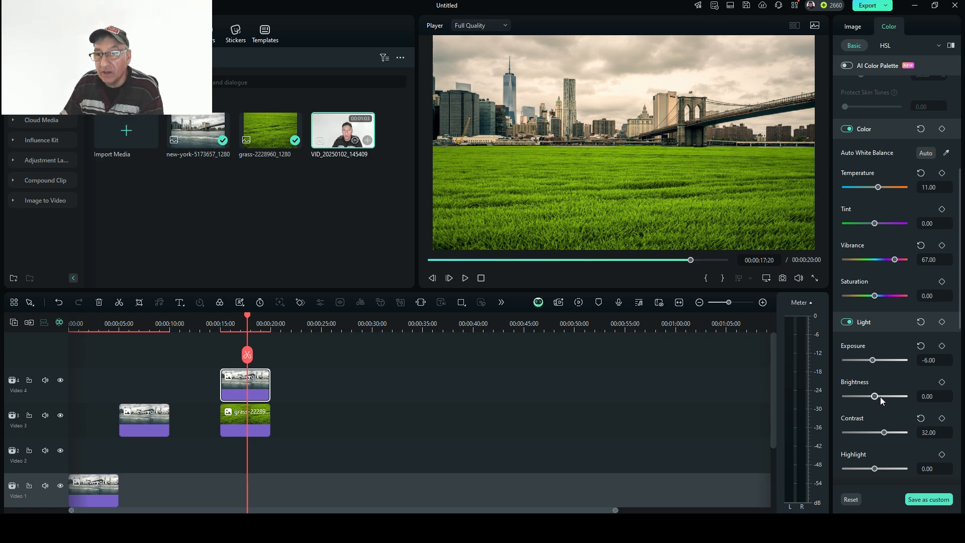
left_click_drag(879, 396, 897, 400)
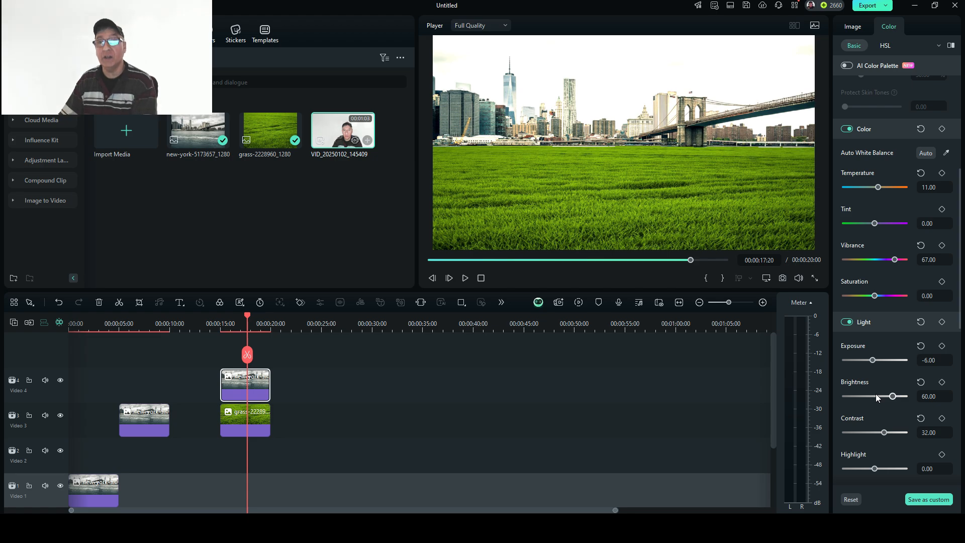
left_click_drag(893, 397, 861, 402)
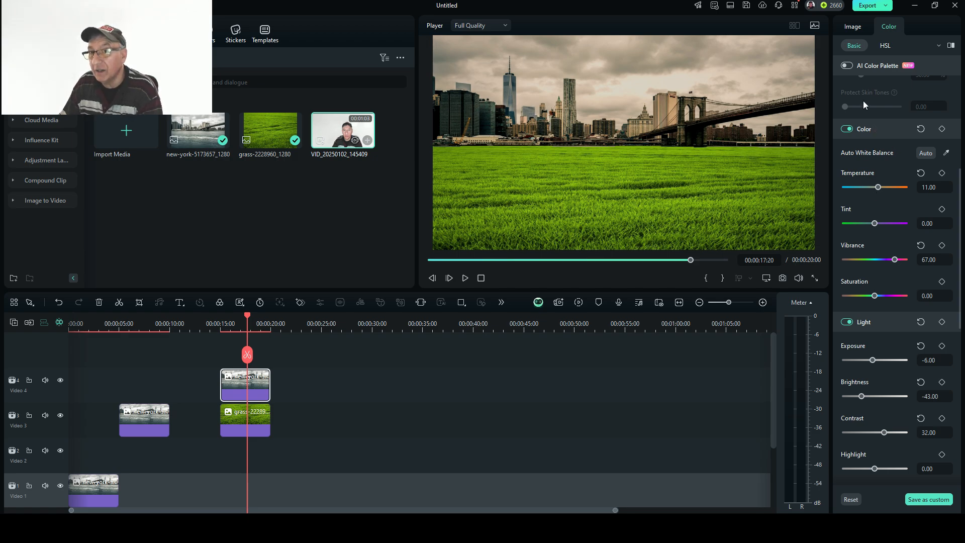
Set the Contrast of the New York clip on Video 4 to 100 and its Highlight to -100.
scroll(886, 76, "down", 2)
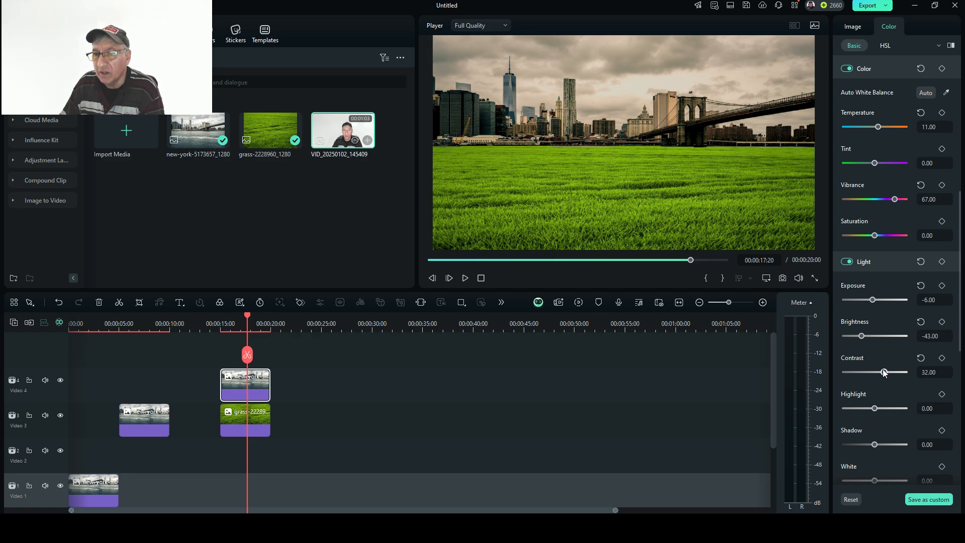
left_click_drag(884, 371, 917, 373)
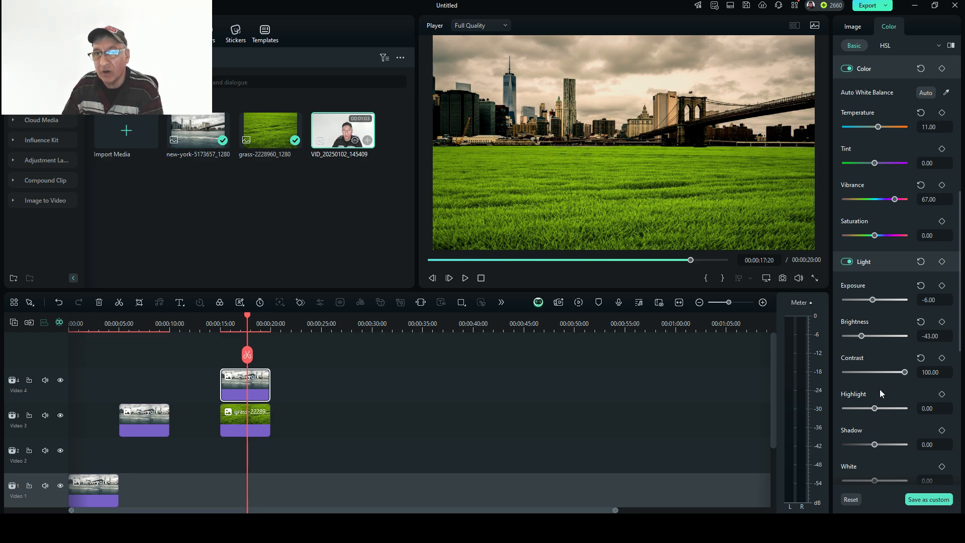
scroll(879, 389, "down", 1)
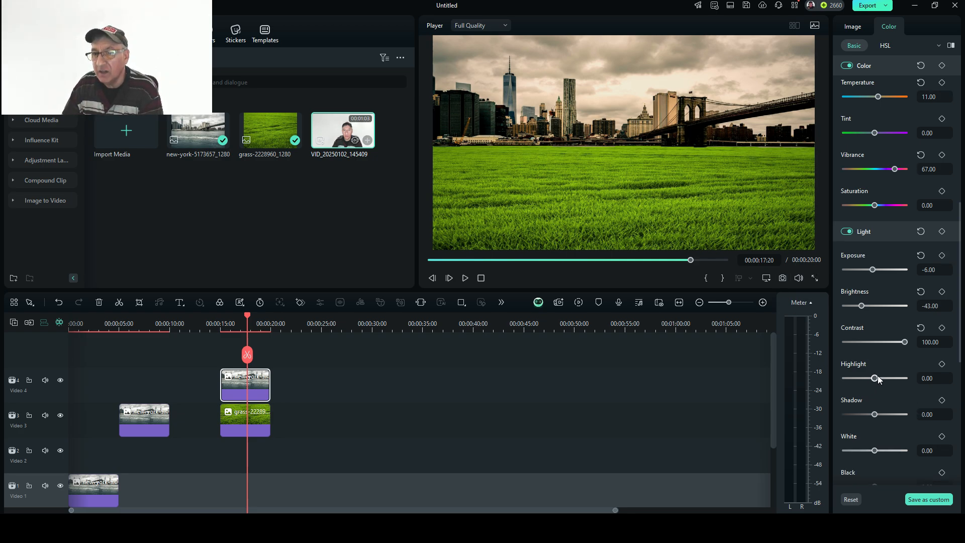
left_click_drag(874, 378, 840, 386)
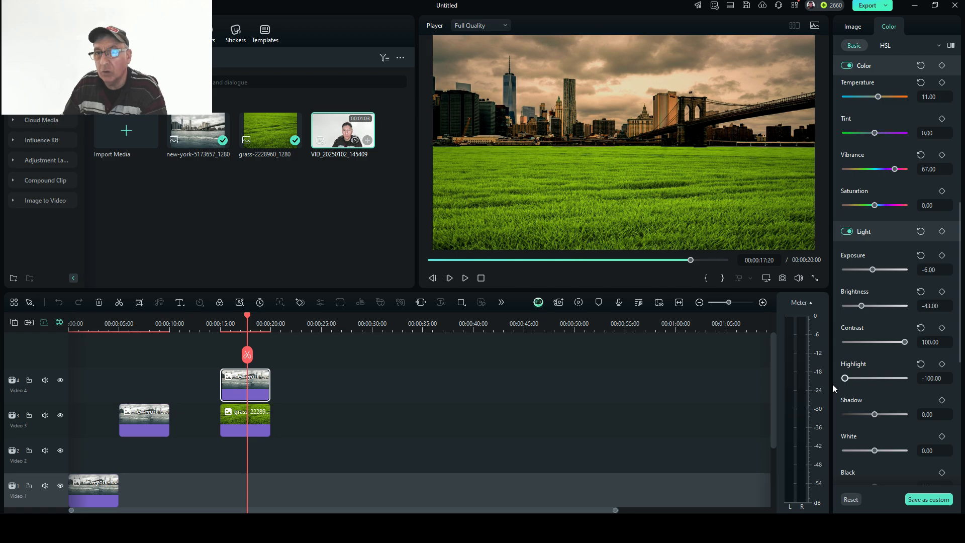
Set the Light values of the New York clip on Video 4 to Highlight -14, Shadow -98, White -16 and Black 8.
left_click_drag(843, 386, 871, 379)
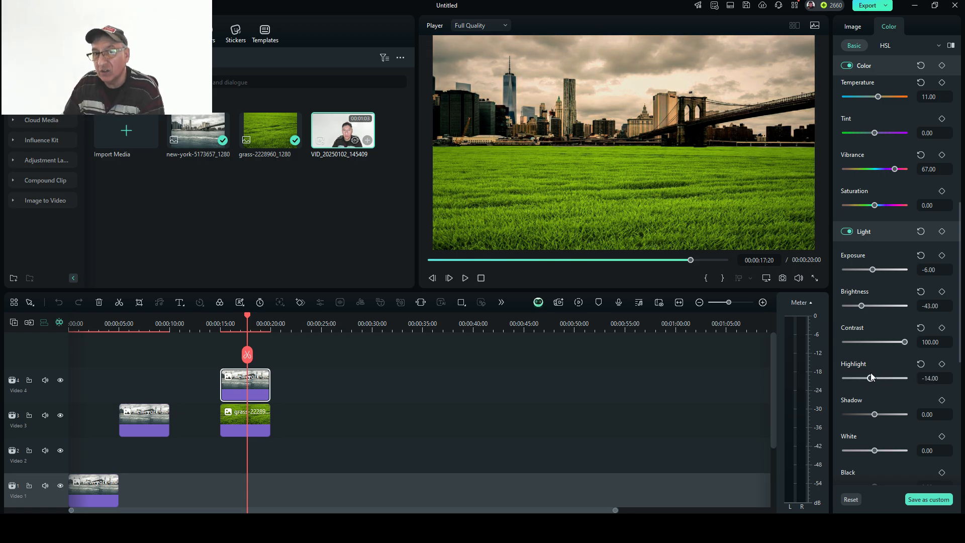
left_click_drag(874, 415, 844, 416)
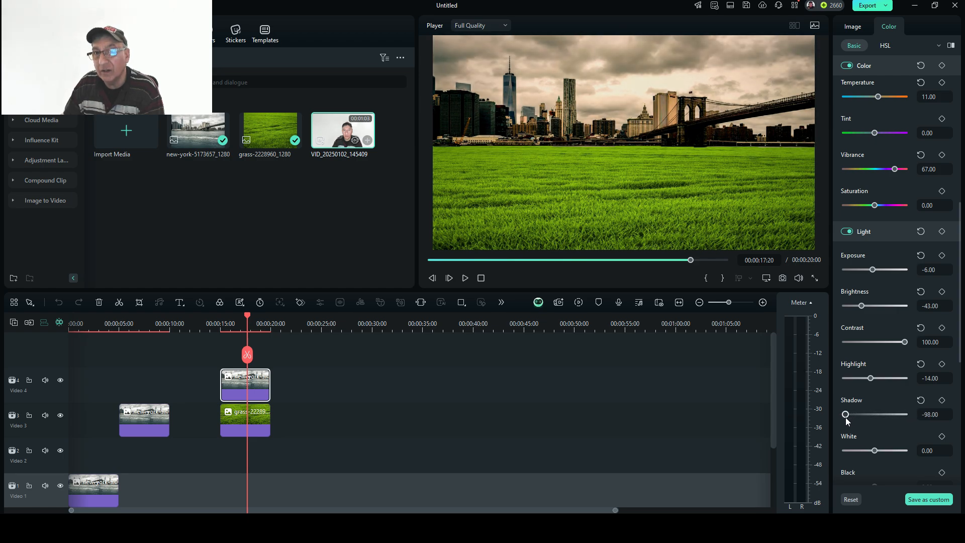
mouse_move(875, 450)
left_mouse_down()
mouse_move(906, 449)
mouse_move(870, 455)
left_mouse_up()
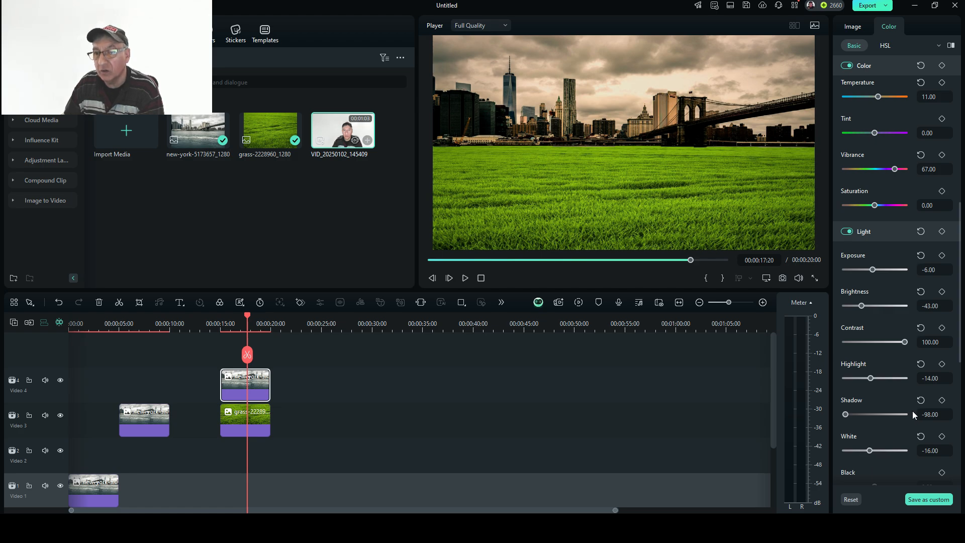
scroll(901, 417, "down", 1)
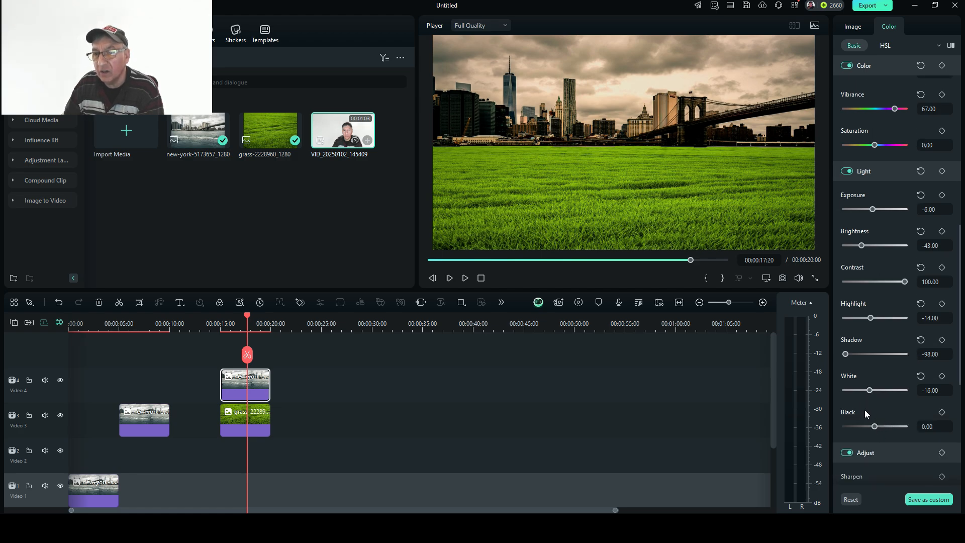
mouse_move(873, 426)
left_mouse_down()
mouse_move(890, 426)
mouse_move(844, 435)
mouse_move(876, 433)
left_mouse_up()
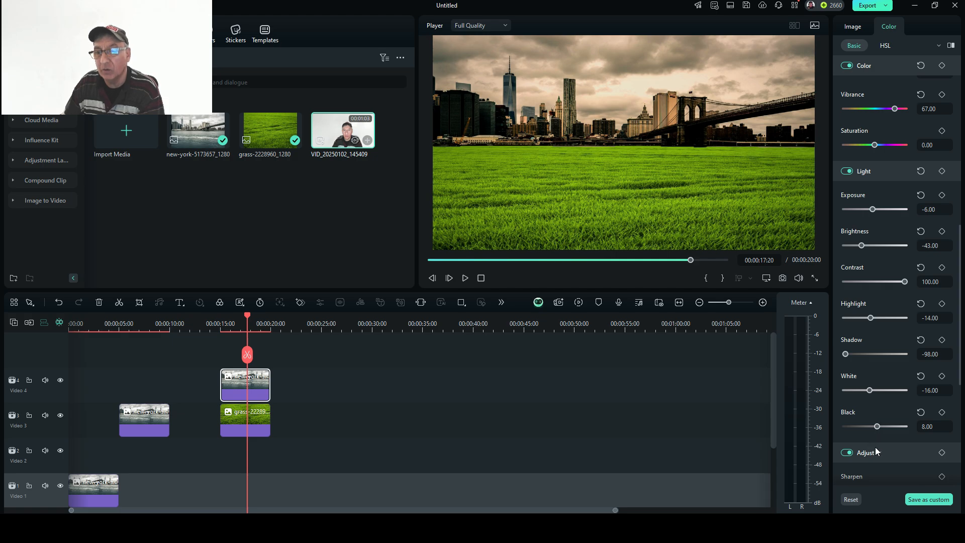
Reset all color and light adjustments of the New York clip on Video 4.
scroll(875, 449, "down", 1)
scroll(869, 476, "down", 3)
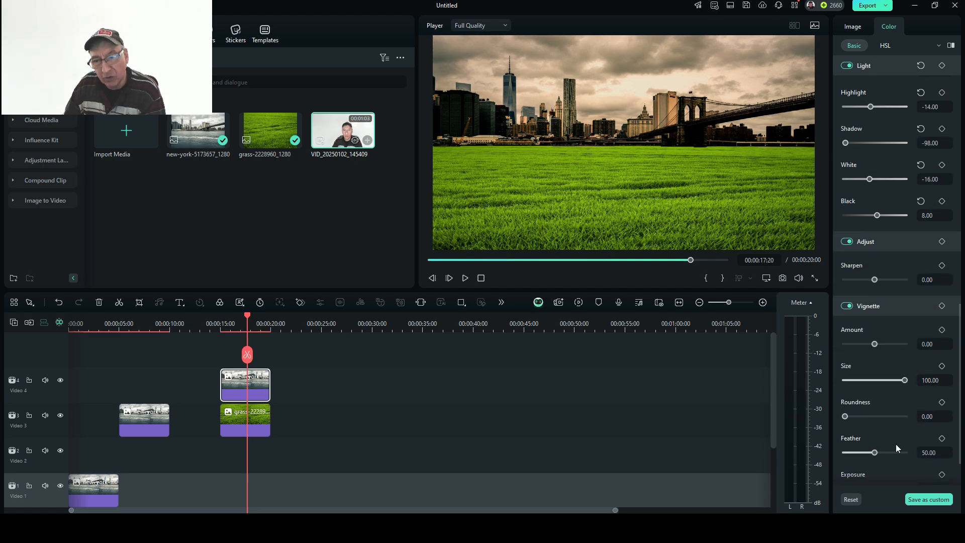
scroll(882, 449, "down", 1)
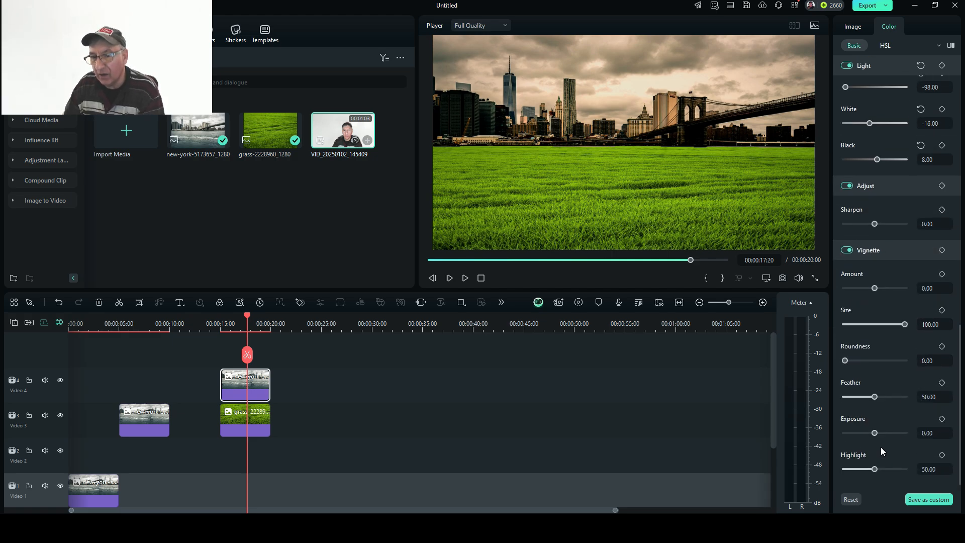
left_click(854, 503)
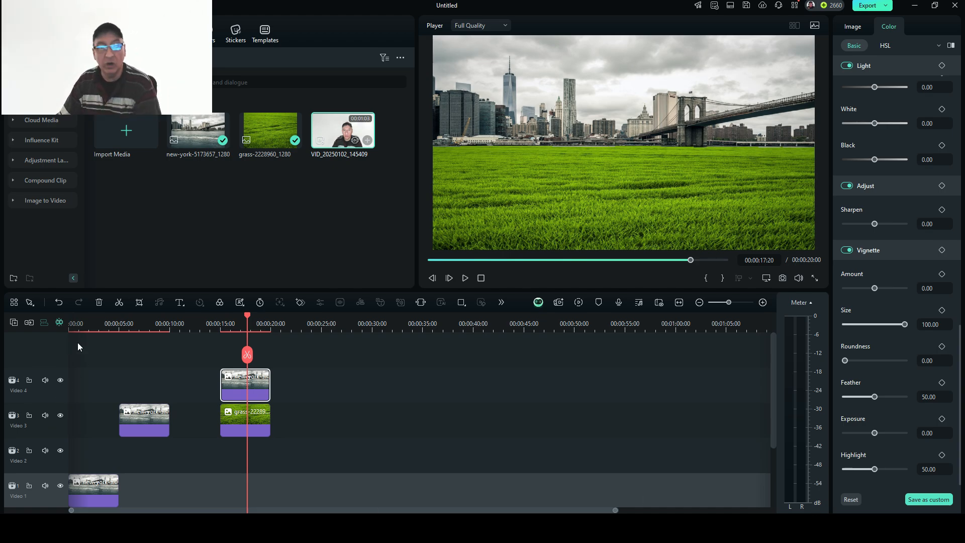
Undo the reset and the manual color and light changes on the Video 4 New York clip, back to its preset look with Contrast 32.
left_click(59, 302)
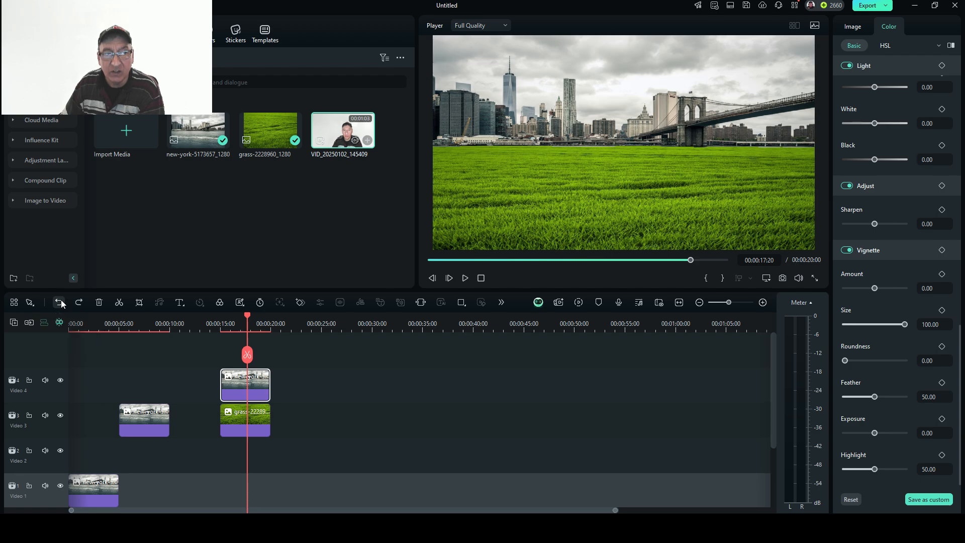
left_click(59, 302)
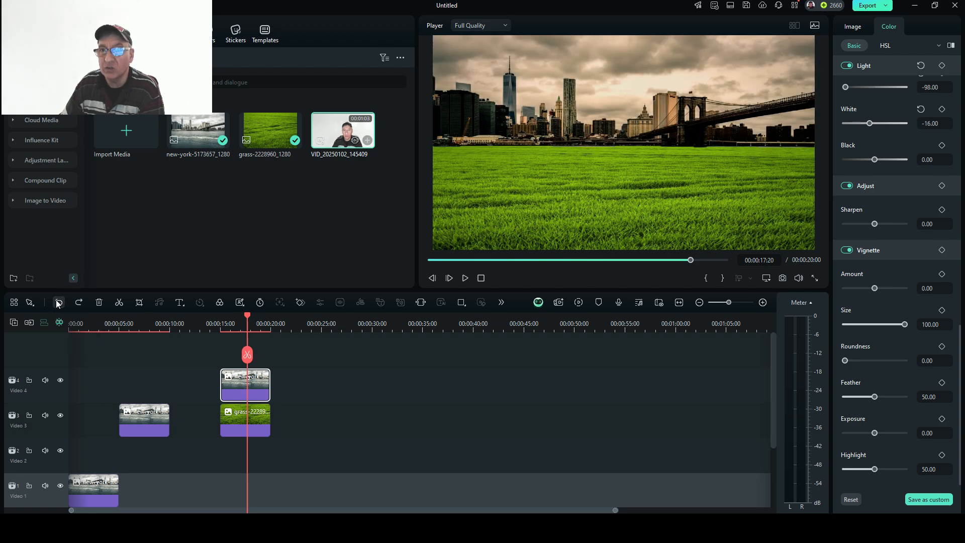
left_click(57, 302)
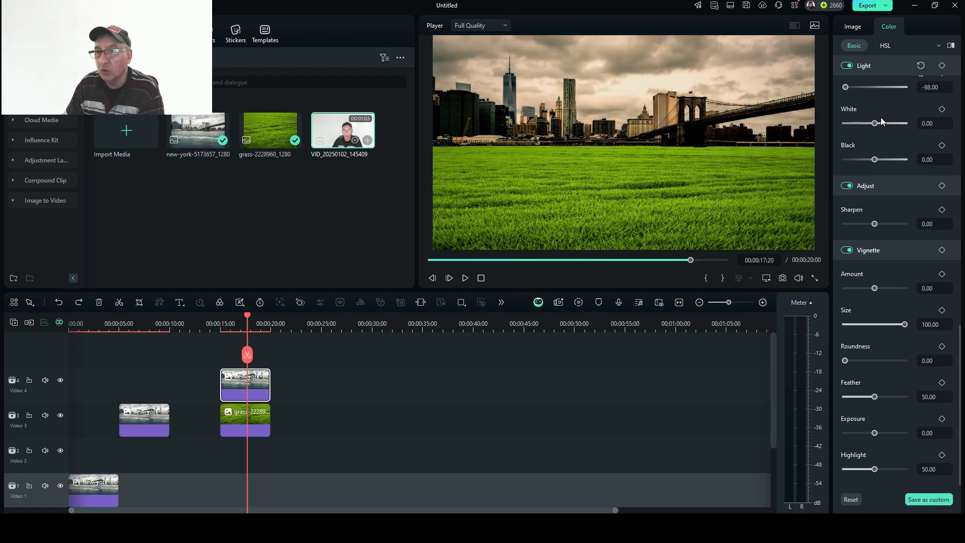
scroll(909, 216, "up", 4)
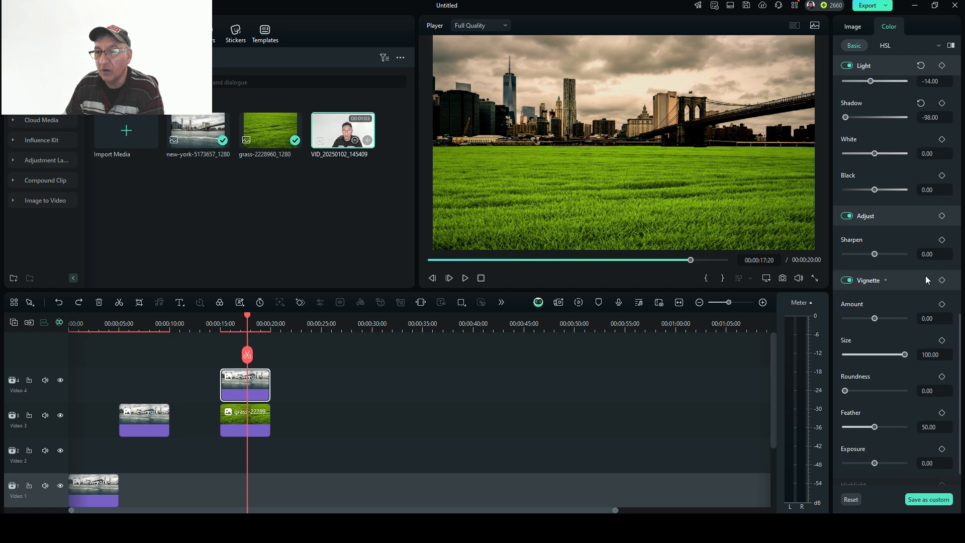
left_click(57, 302)
left_click(56, 302)
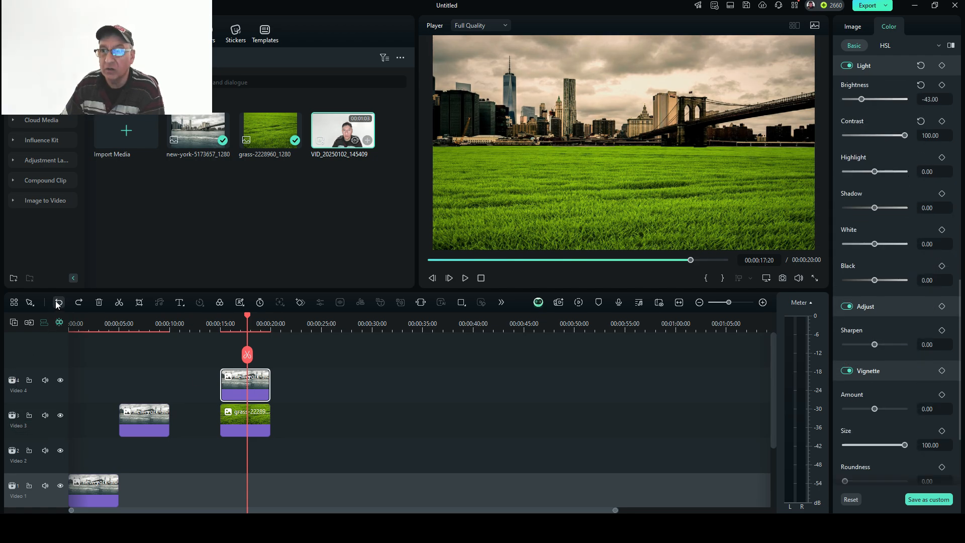
left_click(57, 302)
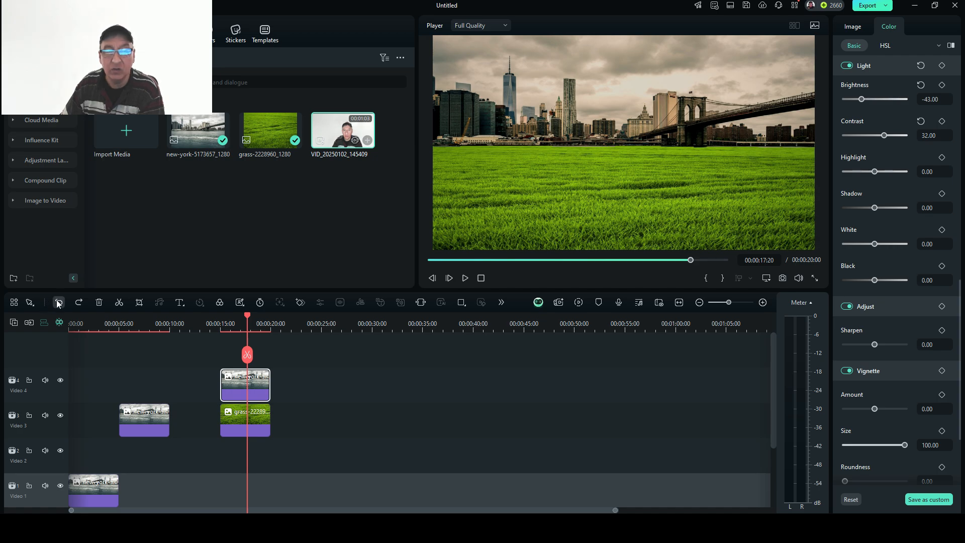
left_click(57, 301)
left_click(56, 302)
left_click(57, 302)
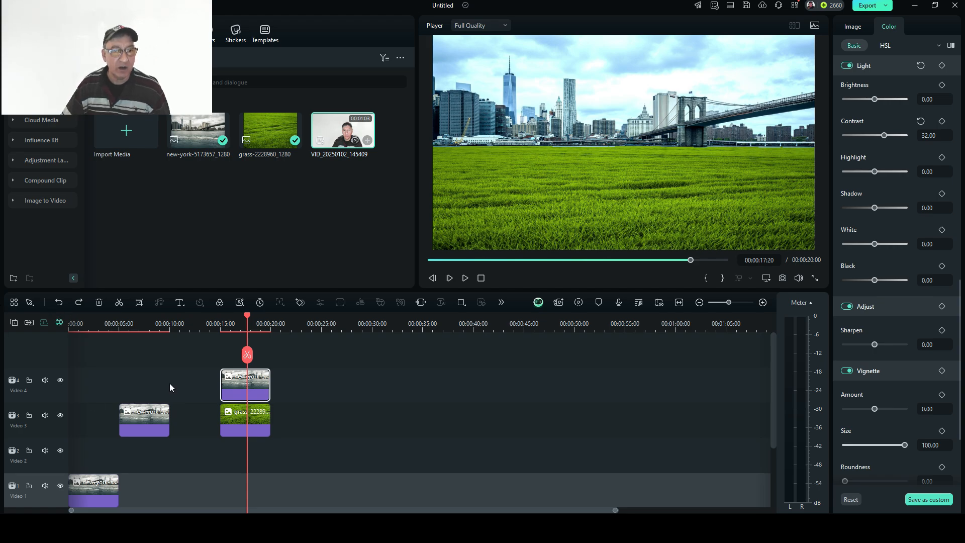
Preview the New York clips on Video 1, Video 3 and Video 4 to compare their color treatments.
left_click_drag(247, 315, 6, 360)
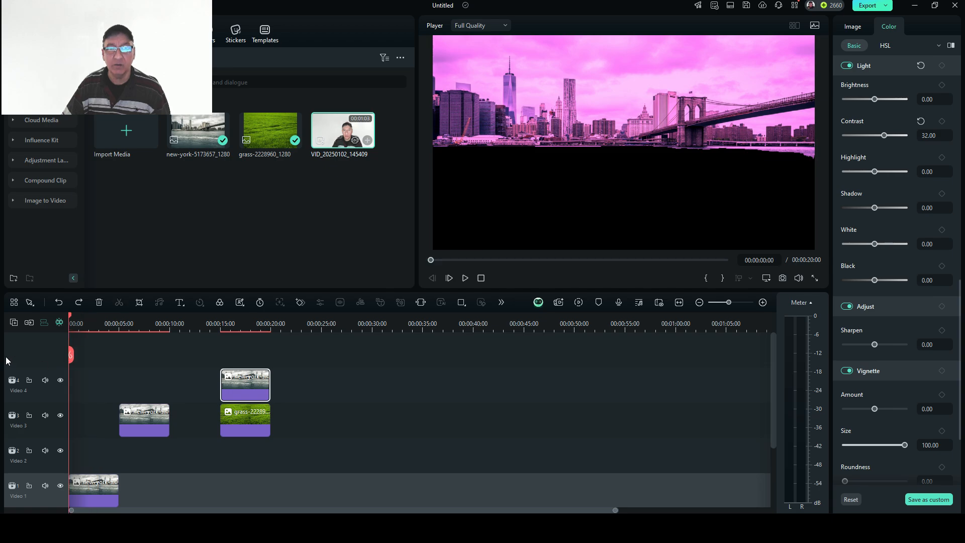
left_click(248, 366)
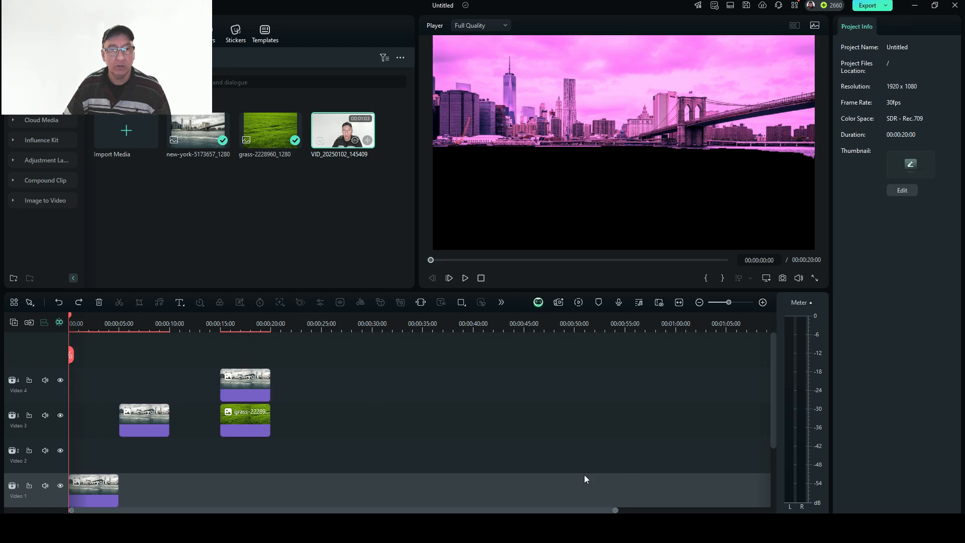
scroll(408, 501, "down", 2)
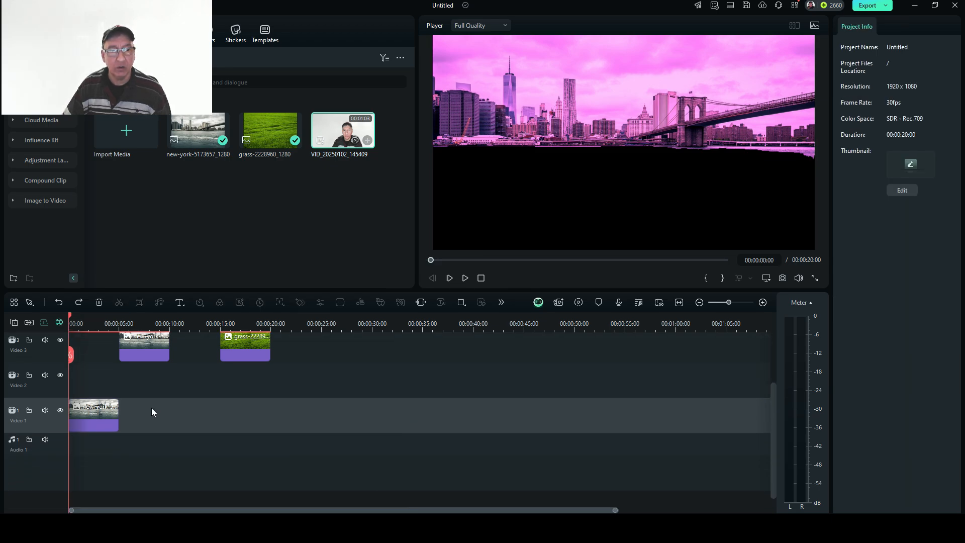
left_click(94, 407)
double_click(154, 342)
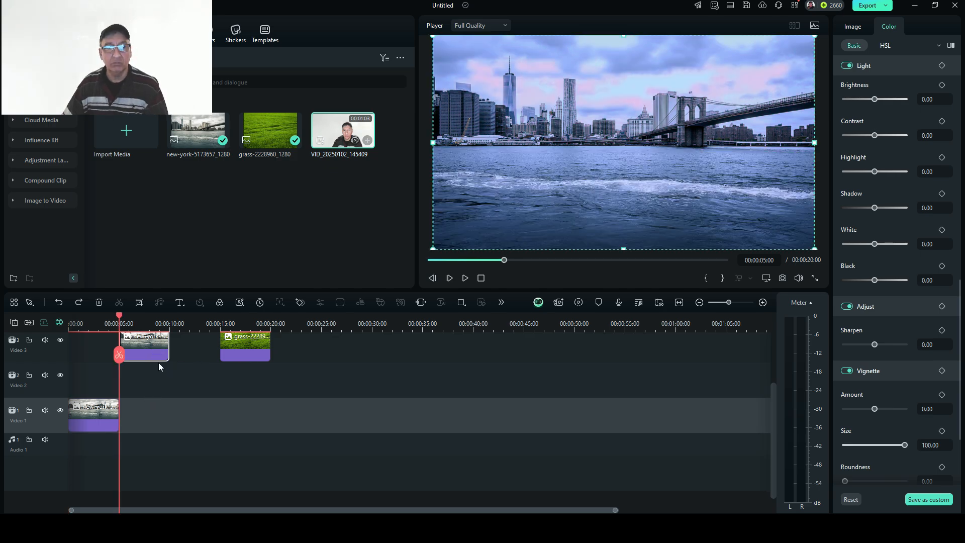
left_click(89, 409)
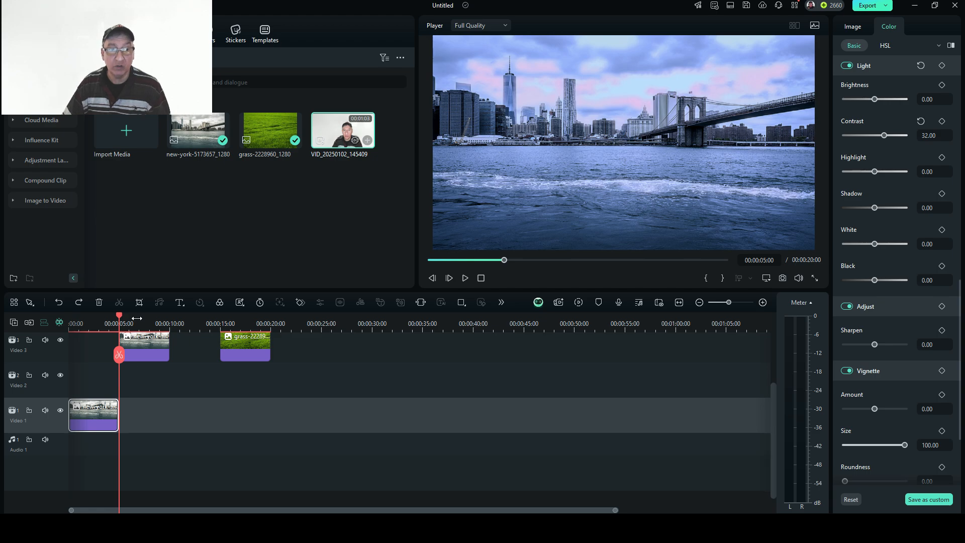
left_click_drag(119, 315, 79, 342)
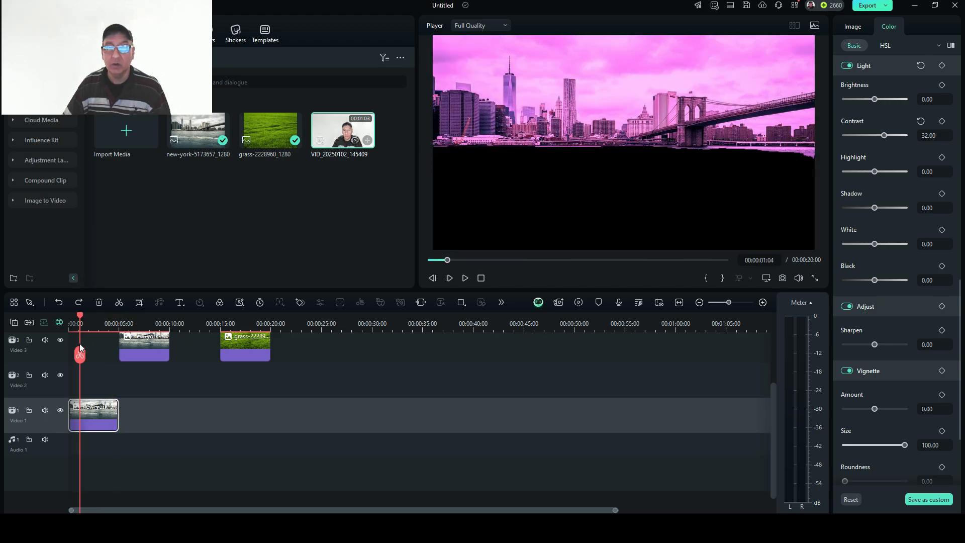
scroll(294, 420, "up", 3)
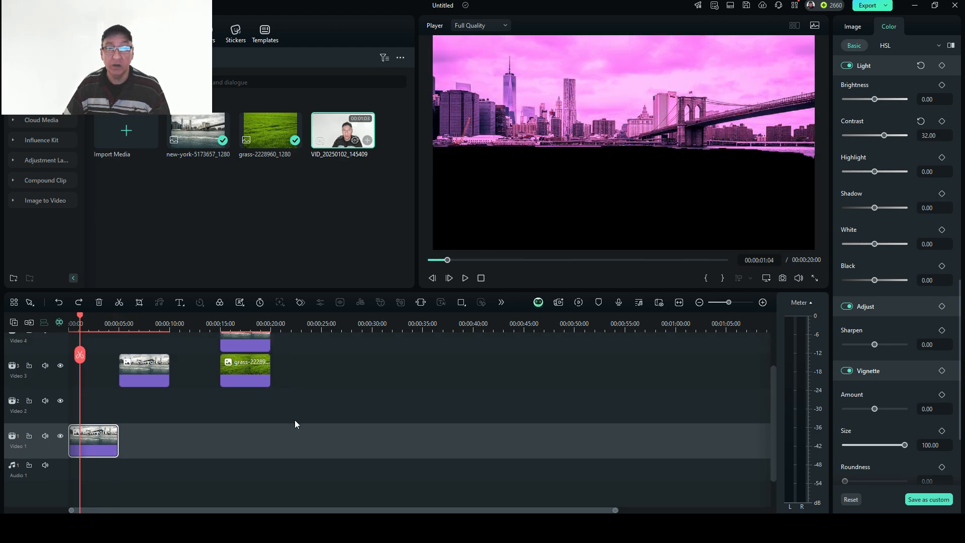
left_click(252, 372)
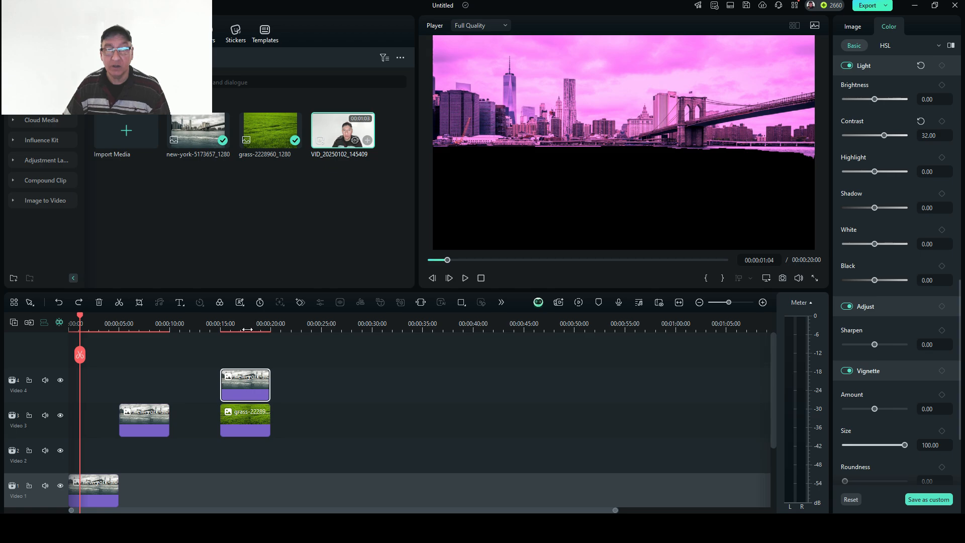
left_click(246, 328)
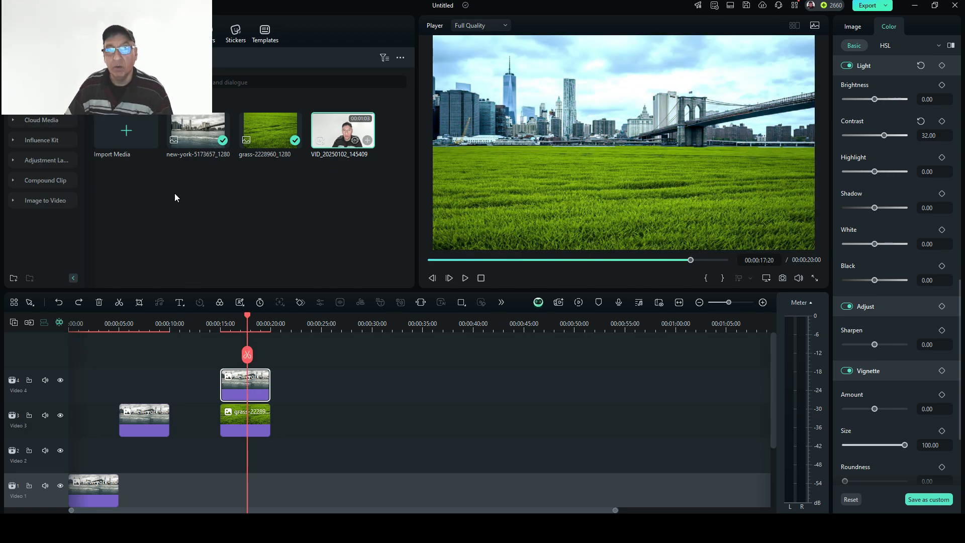
Add the new-york-5173657_1280 image to a new Video 5 track at 00:00:20:00 and show its frame at 00:00:22:19.
double_click(194, 134)
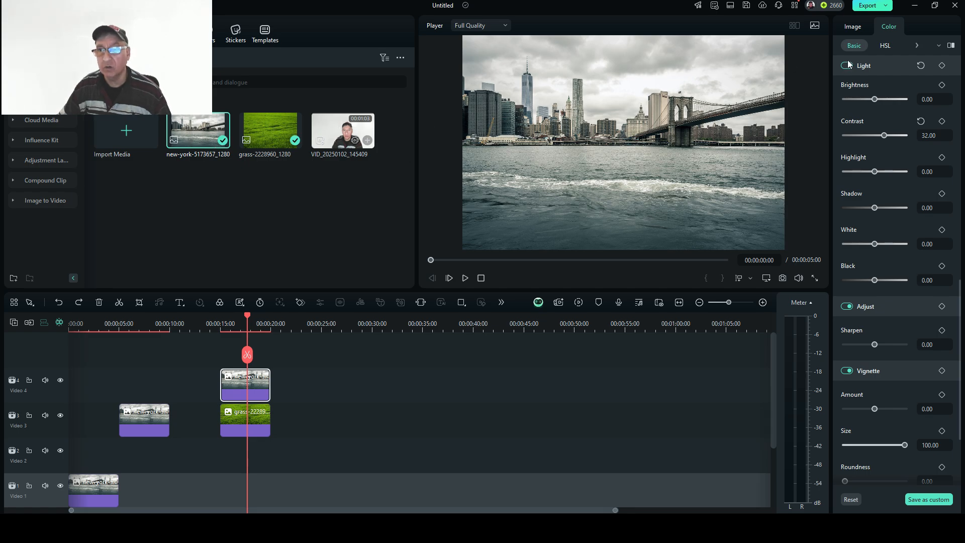
left_click(853, 27)
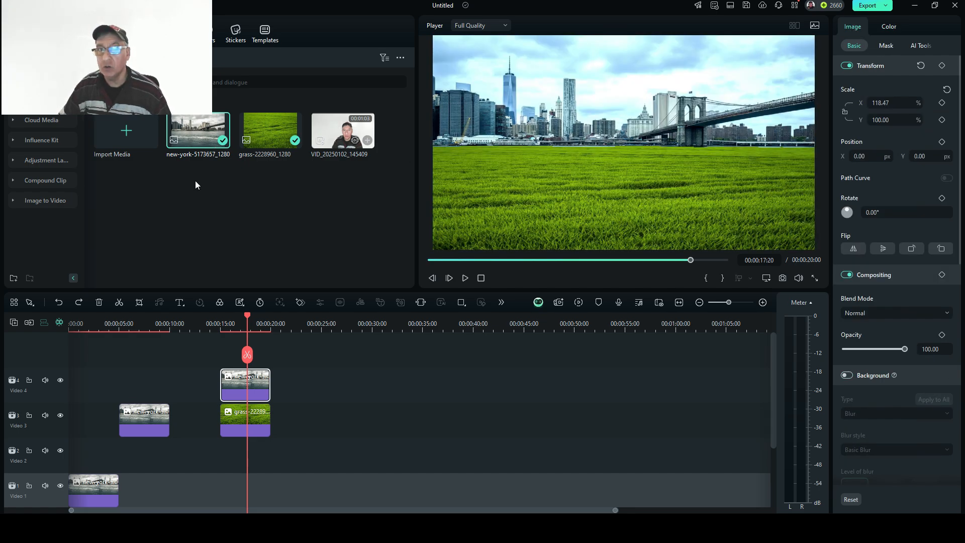
left_click_drag(222, 128, 273, 357)
left_click(298, 327)
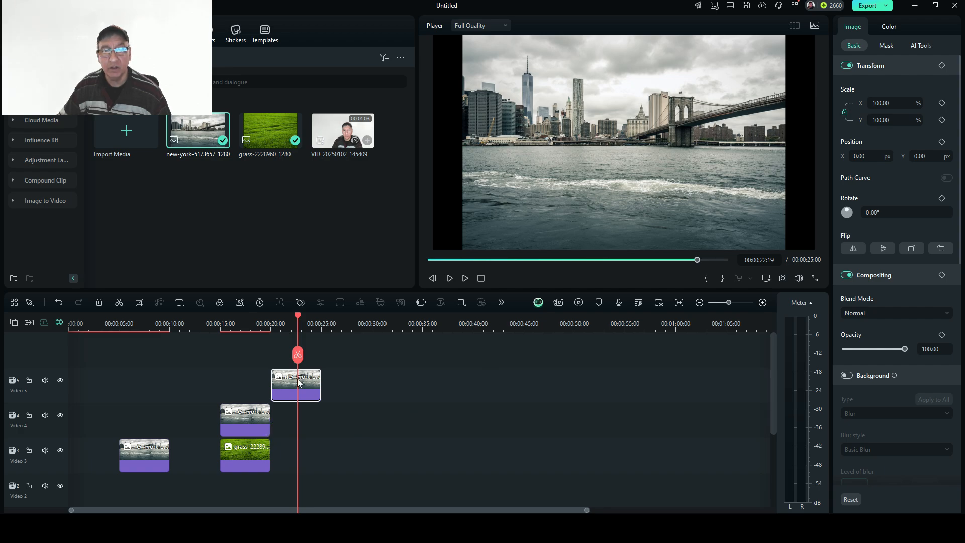
Unlock the Video 5 New York clip's scale proportions and stretch it horizontally to 118.47% to fill the frame.
left_click(739, 139)
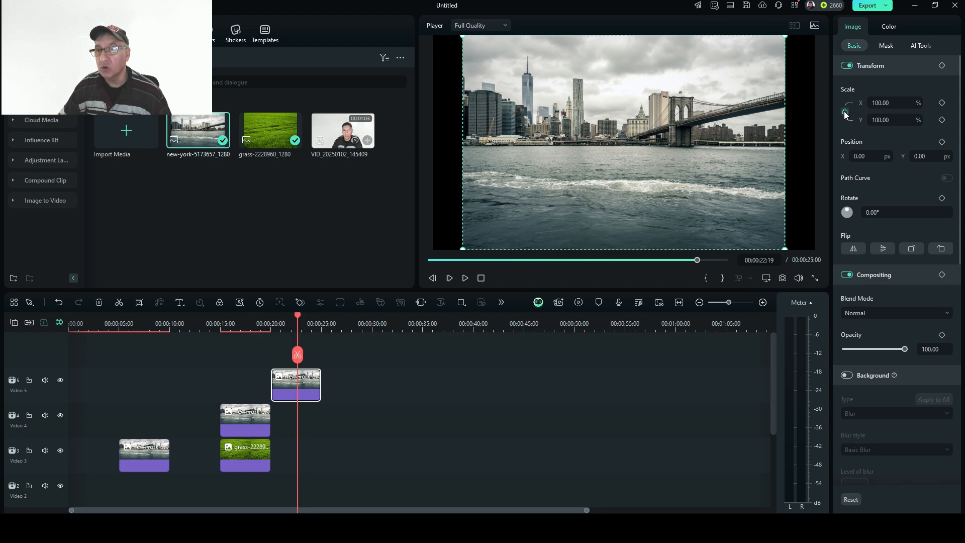
left_click(845, 113)
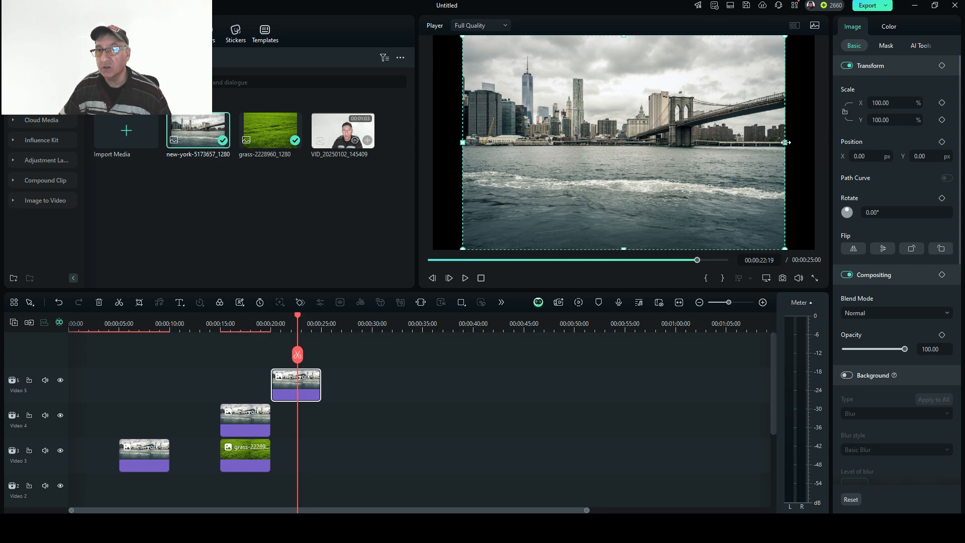
left_click_drag(786, 142, 814, 142)
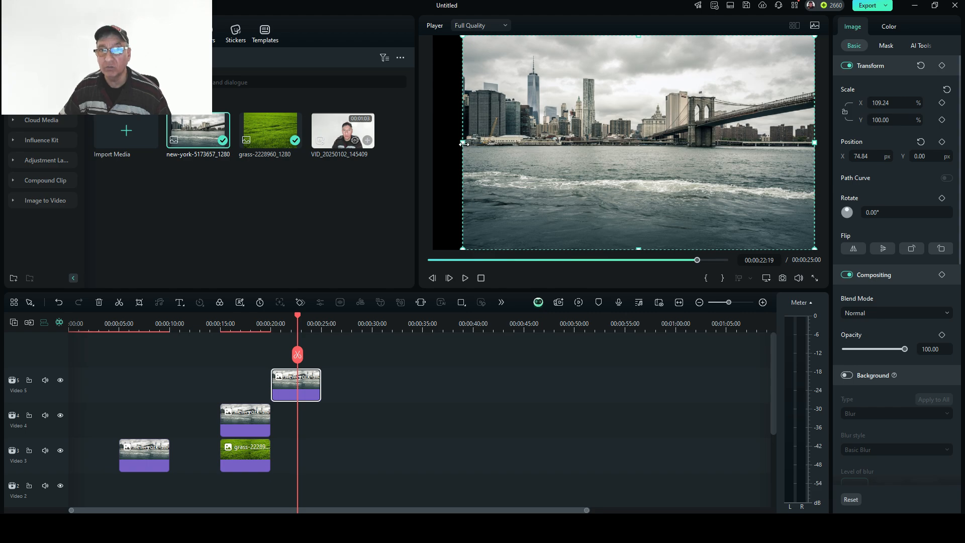
left_click_drag(463, 142, 432, 144)
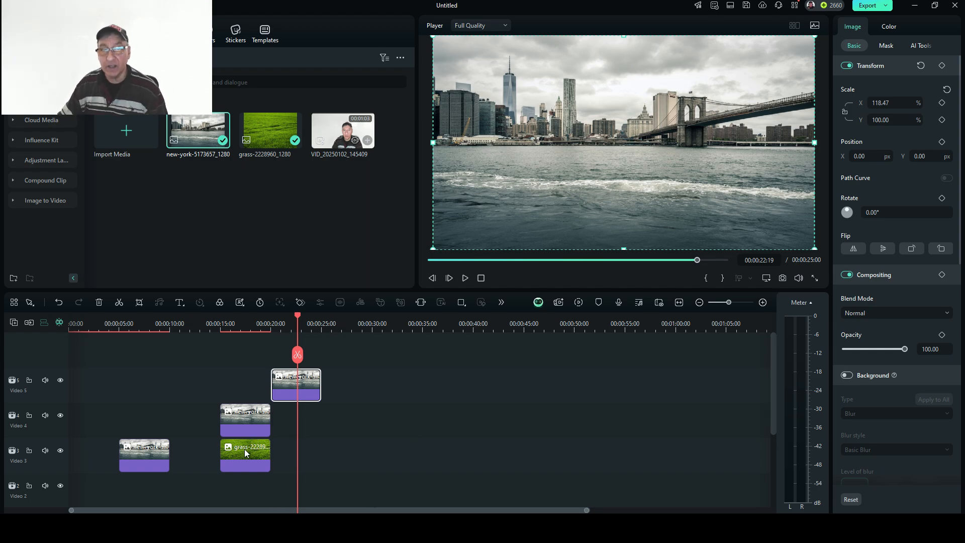
Stack the new New York clip on Video 7 directly above the grass clip on Video 6, both starting at 00:00:22:19.
left_click_drag(256, 452, 303, 451)
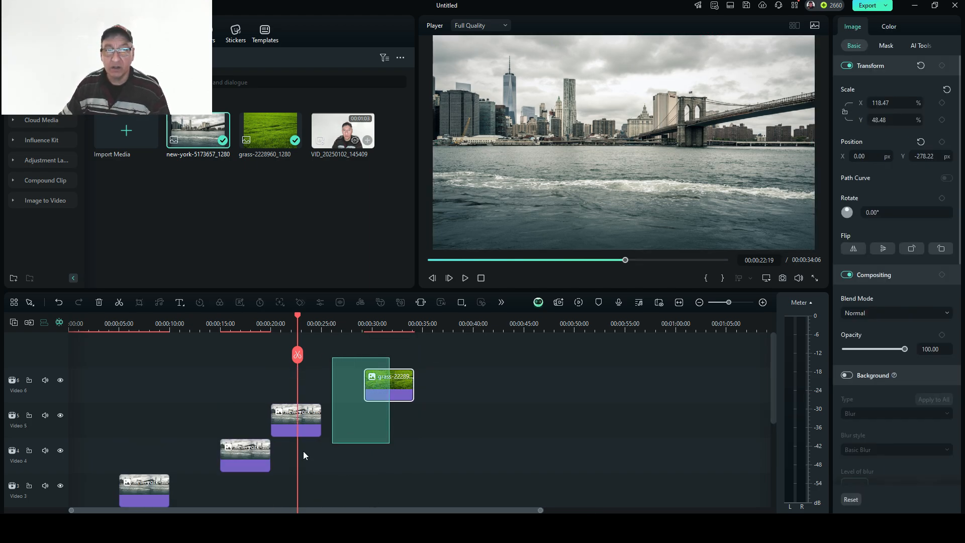
left_click_drag(391, 388, 420, 422)
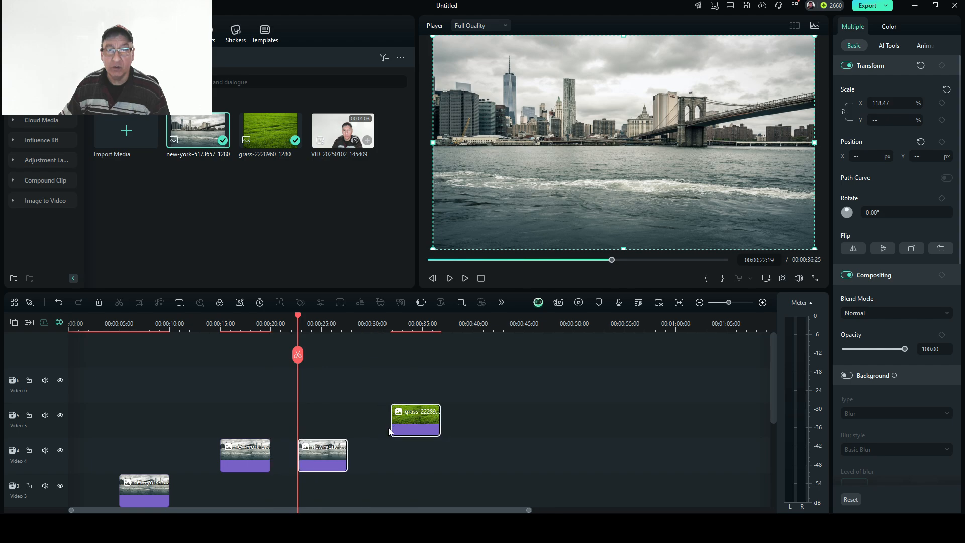
left_click_drag(301, 455, 319, 369)
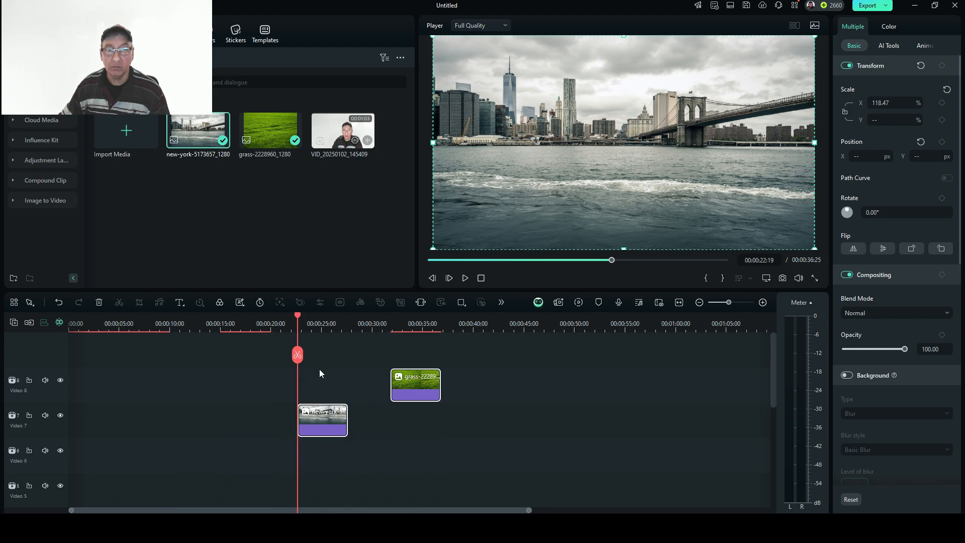
left_click_drag(422, 392, 331, 445)
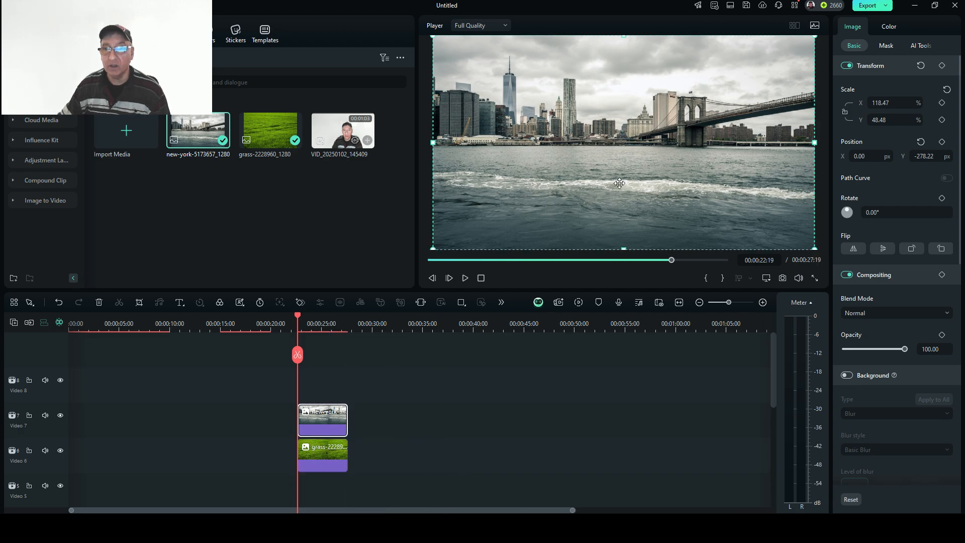
Move the grass clip from Video 6 to Video 8 above the New York clip and reduce its vertical scale to 47.78%.
left_click(326, 462)
left_click_drag(326, 463, 327, 393)
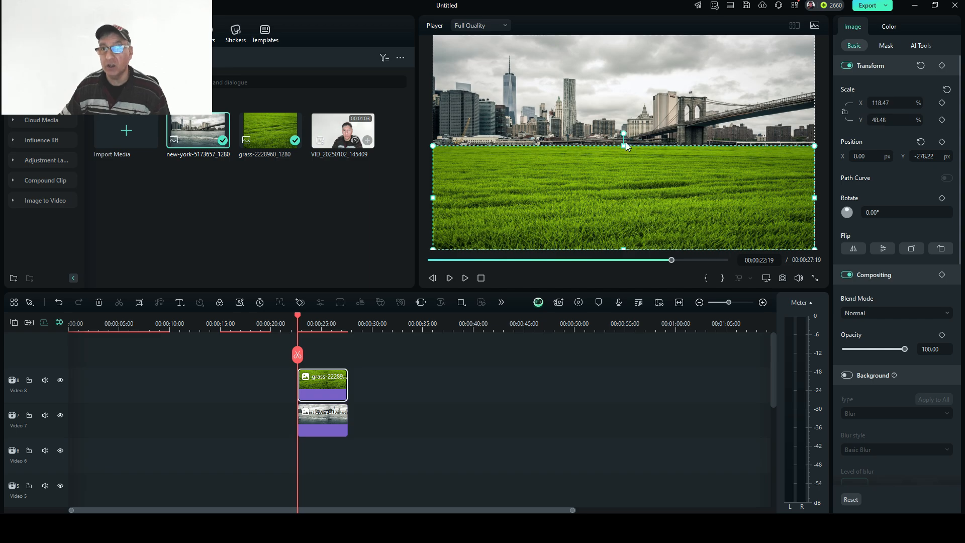
left_click_drag(624, 146, 622, 149)
left_click(511, 457)
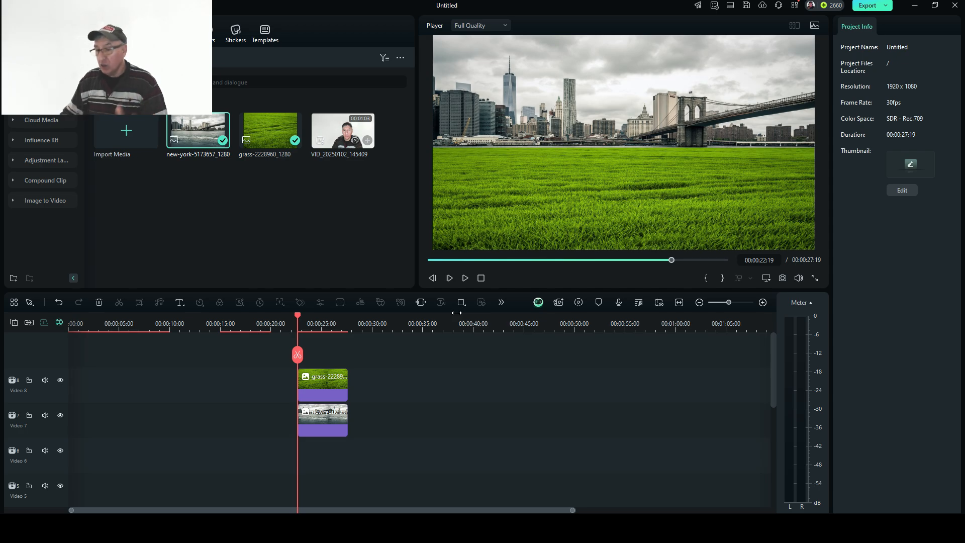
Slide the grass image down out of the frame to Y -1091.38 px and move its clip after the New York clip at 00:00:27:19.
left_click_drag(586, 179, 586, 362)
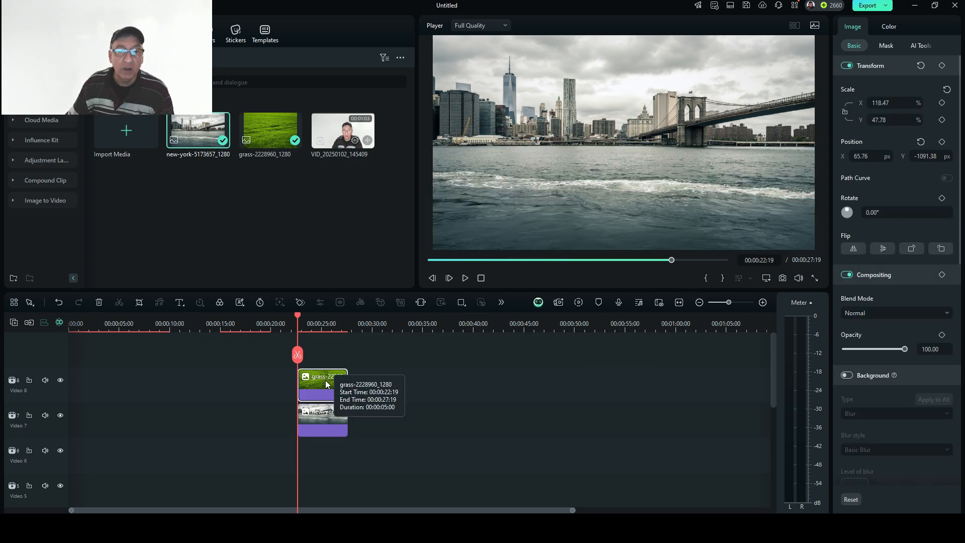
left_click_drag(326, 384, 376, 384)
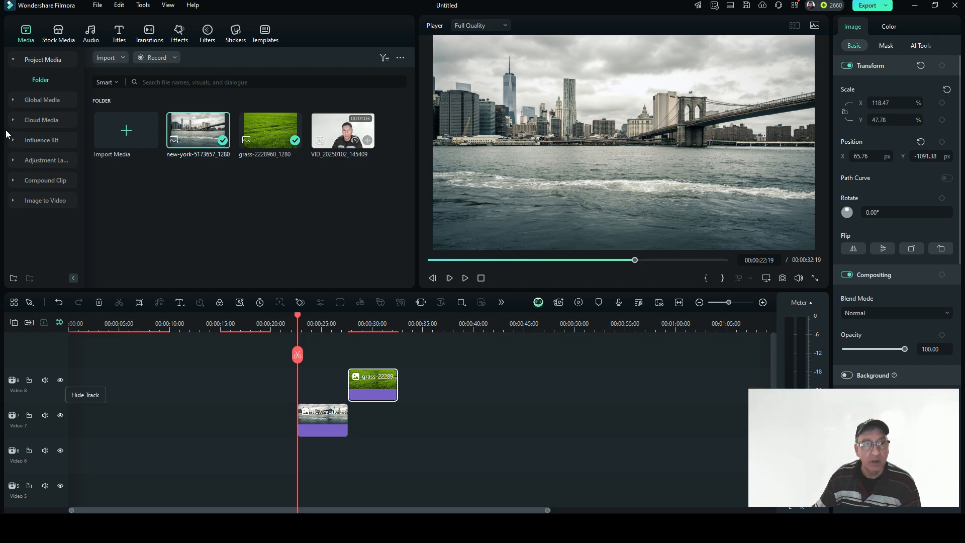
Open the Pixabay website from the stock media partners and confirm the redirect to the external page.
left_click(57, 35)
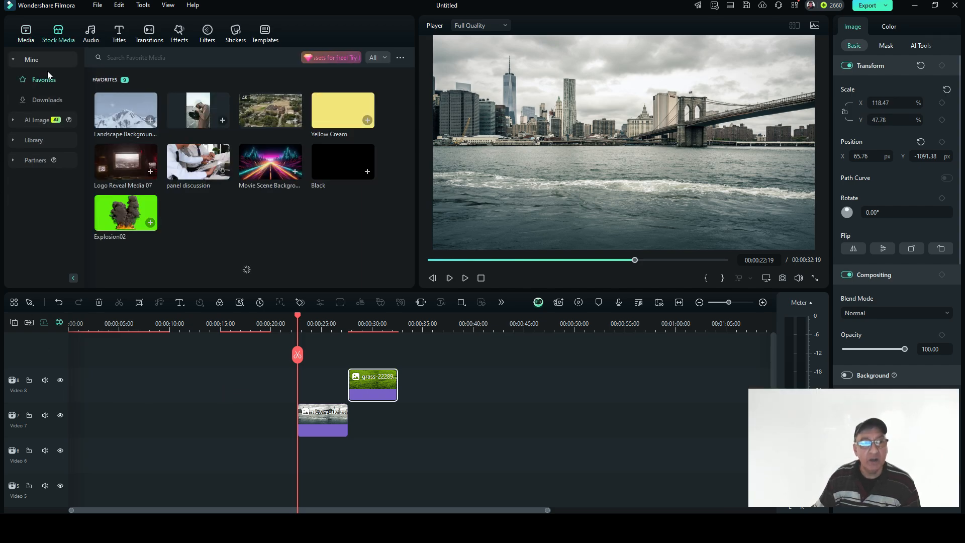
left_click(13, 165)
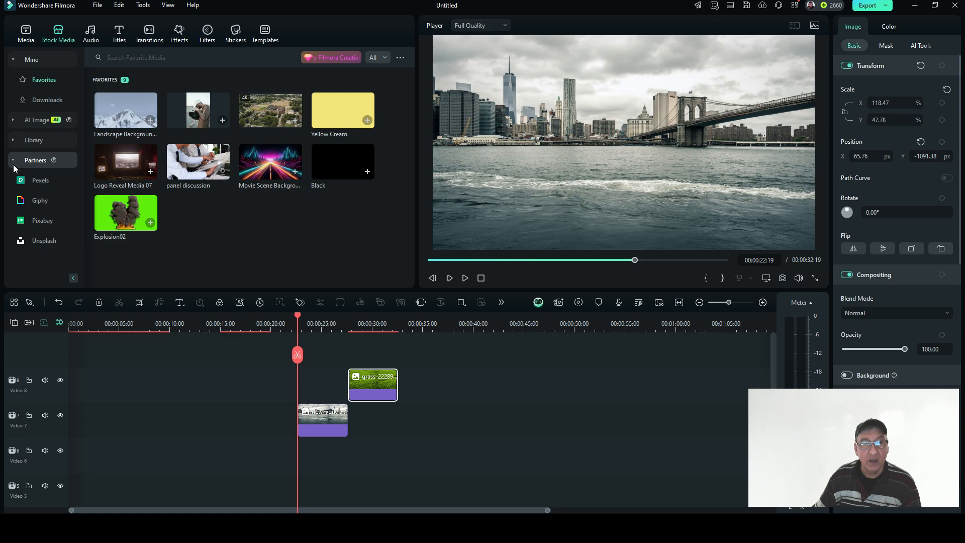
left_click(34, 217)
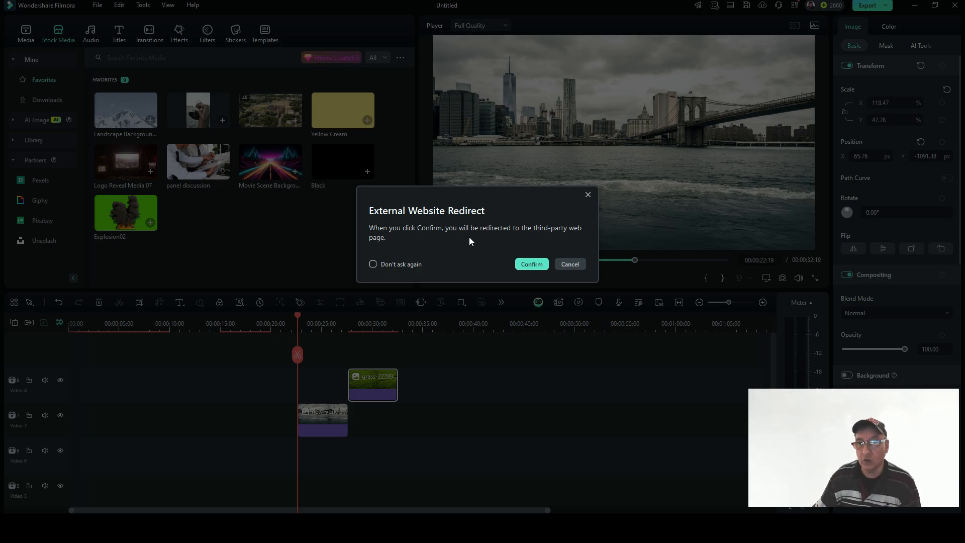
left_click(530, 265)
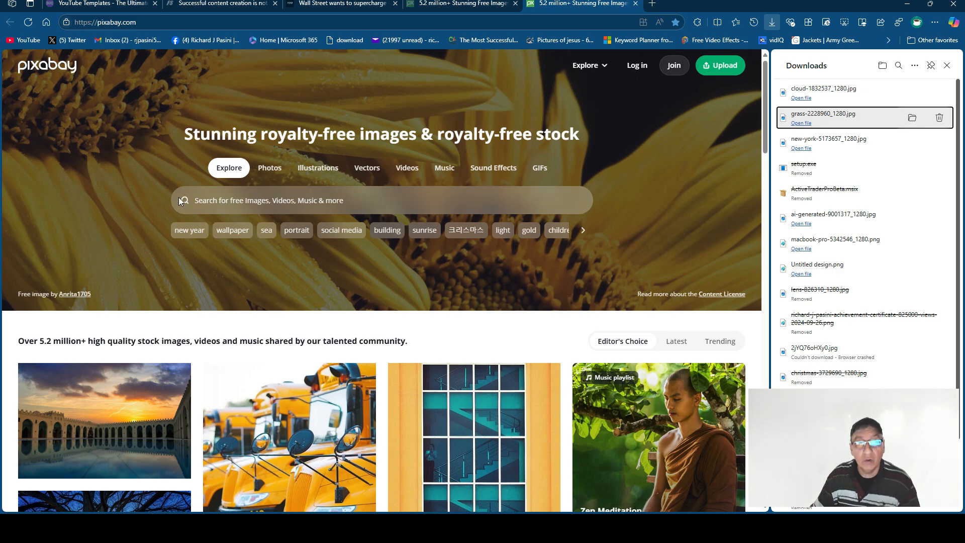
Search Pixabay for landscape photos.
scroll(227, 178, "down", 1)
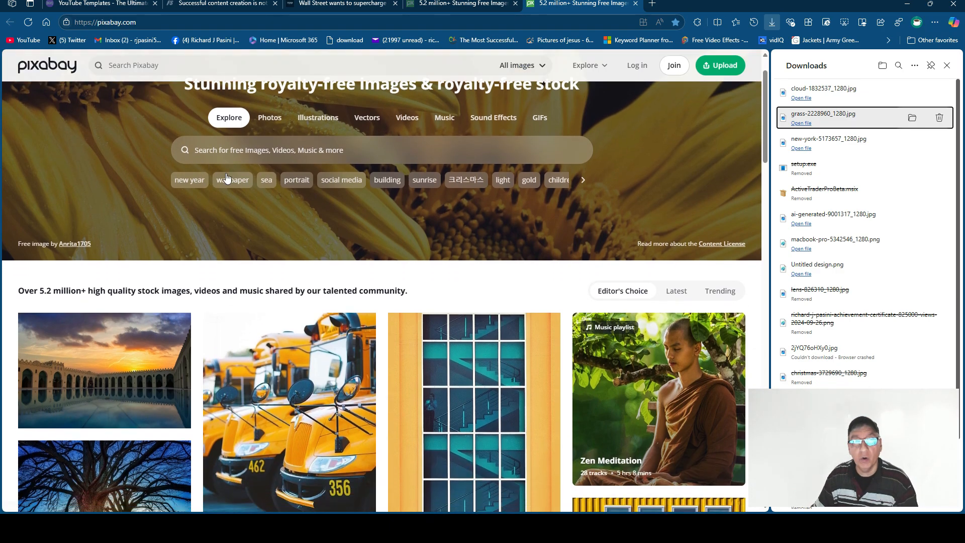
scroll(227, 176, "up", 1)
left_click(211, 201)
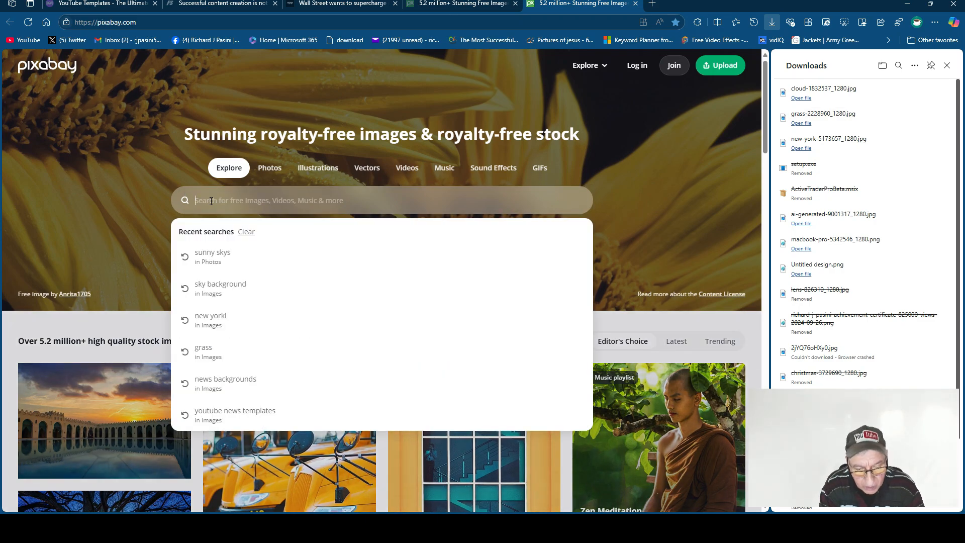
type("lands")
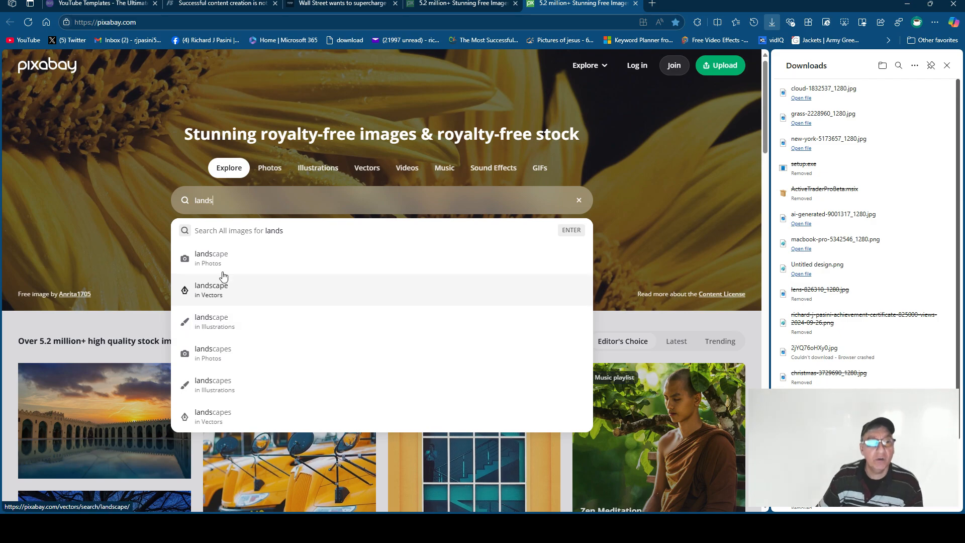
left_click(217, 257)
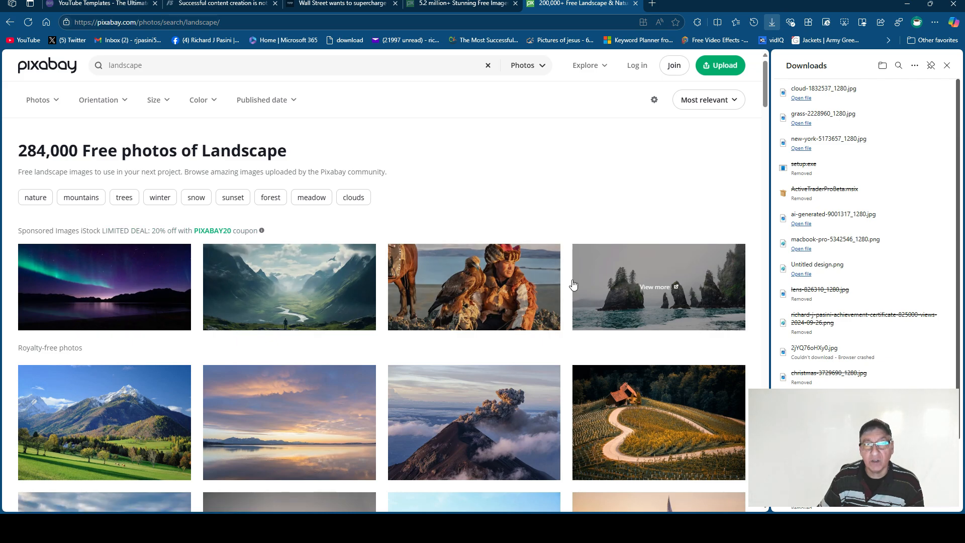
Browse the landscape photos and open the one of a turquoise lake between rocky mountains.
scroll(276, 291, "down", 5)
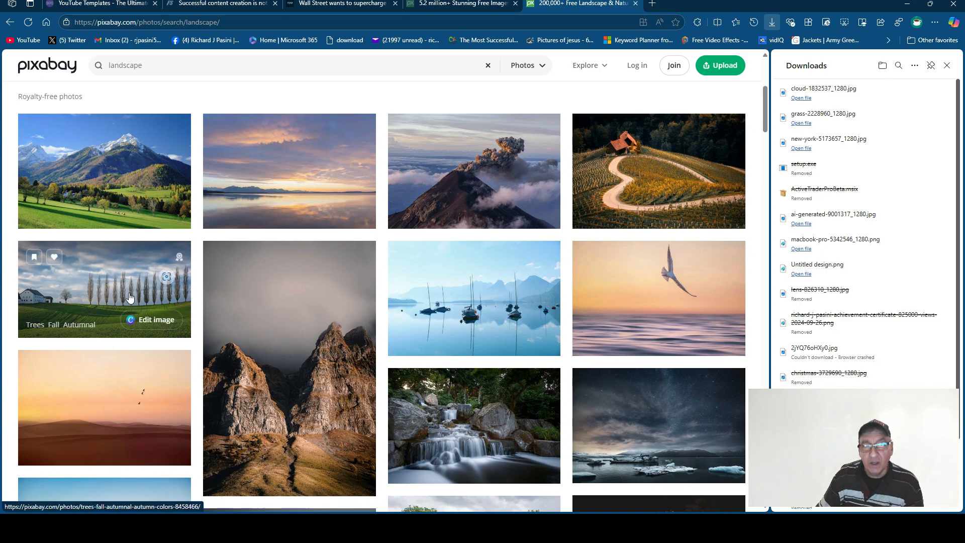
scroll(132, 302, "down", 1)
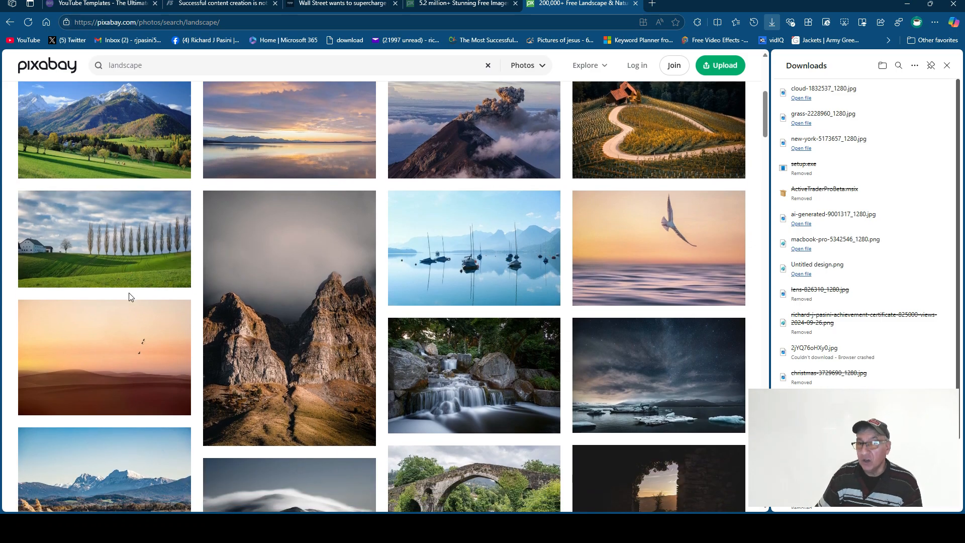
scroll(129, 293, "down", 1)
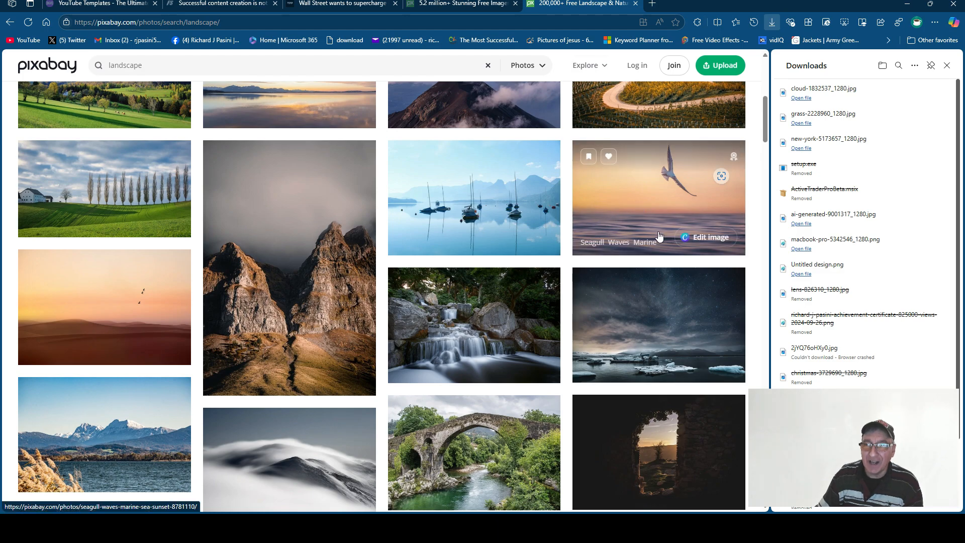
scroll(489, 258, "down", 5)
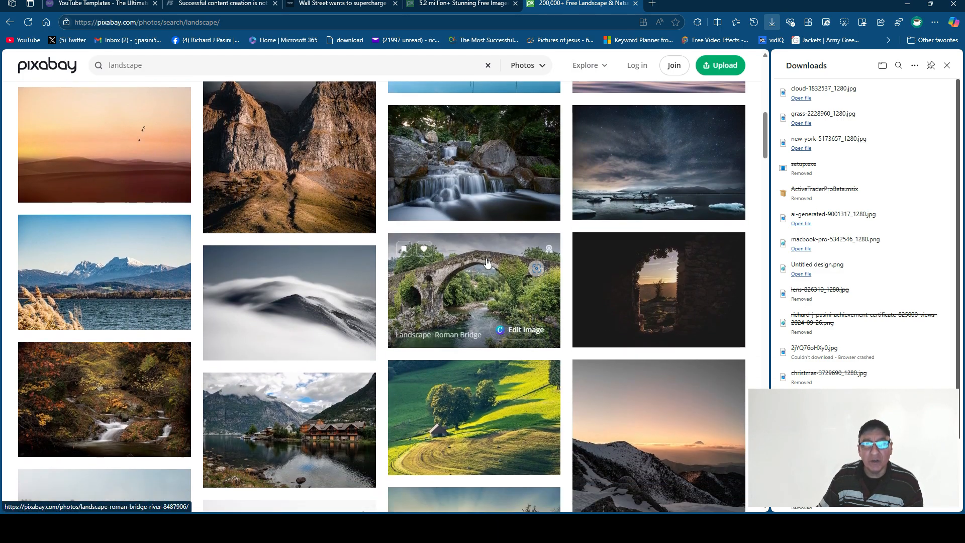
scroll(487, 261, "down", 1)
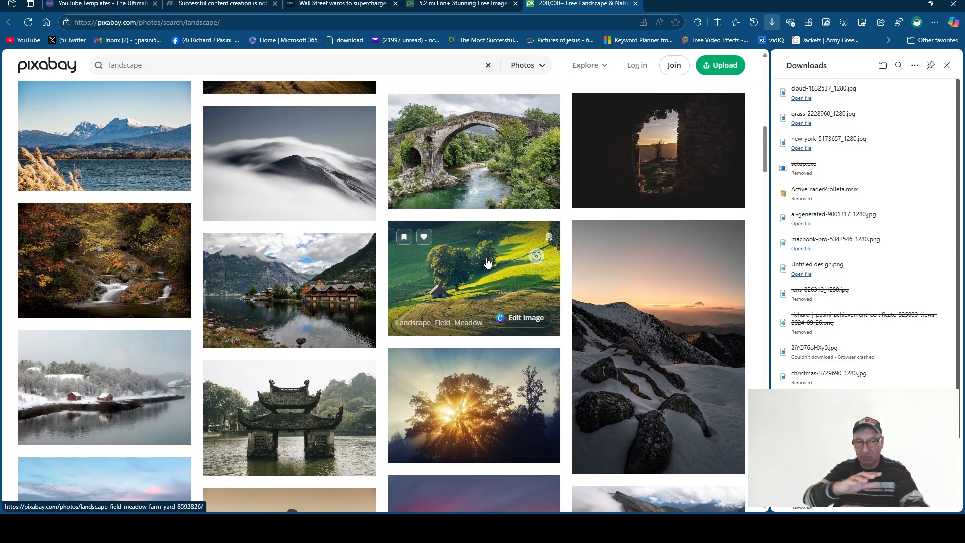
scroll(500, 384, "down", 4)
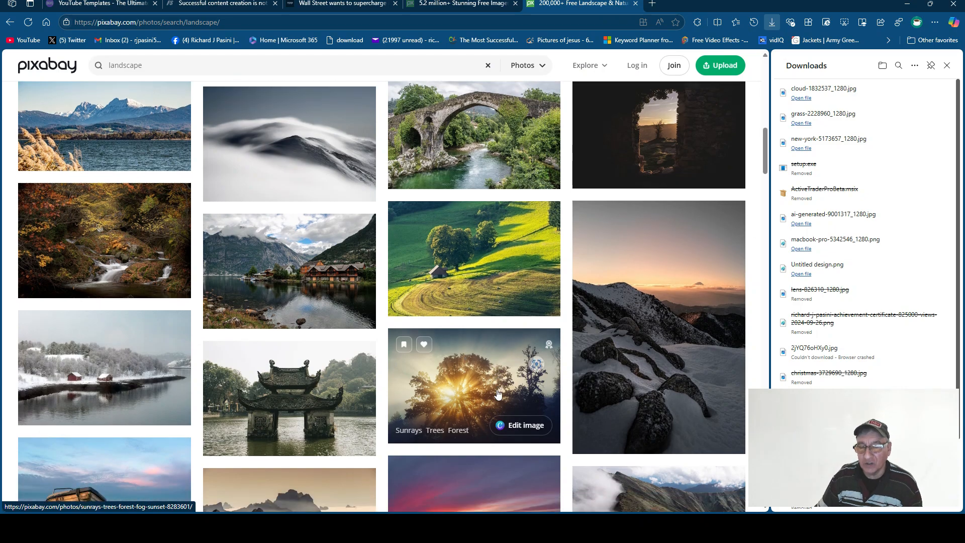
scroll(502, 377, "down", 4)
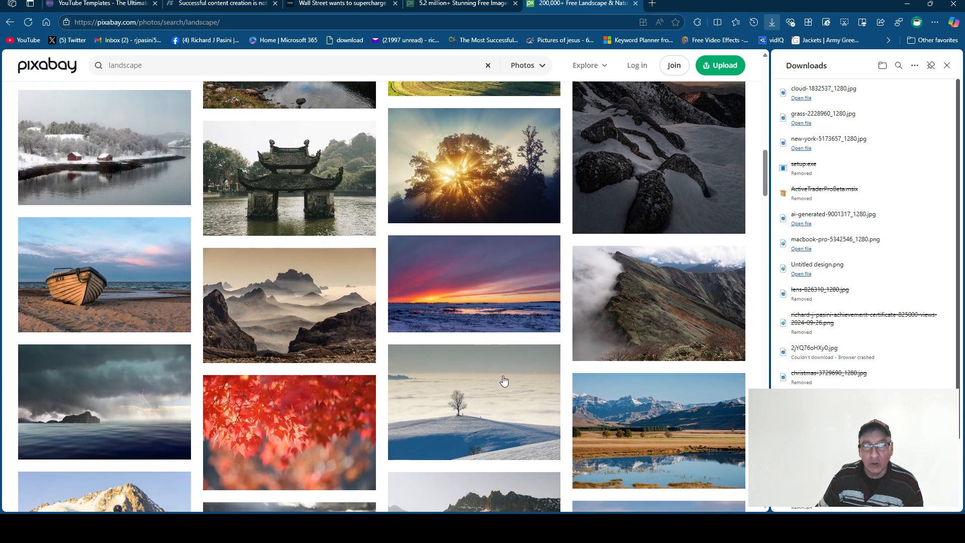
scroll(504, 381, "down", 1)
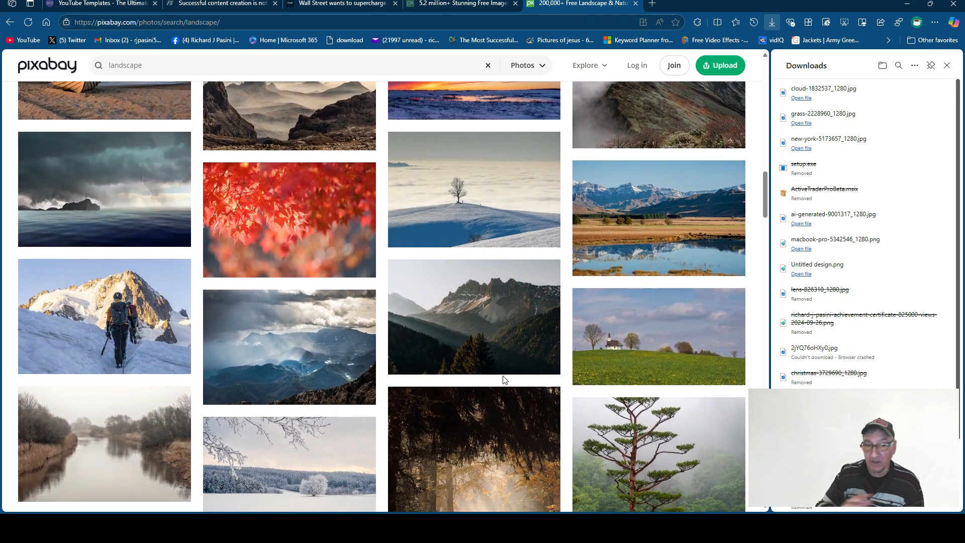
scroll(452, 307, "down", 3)
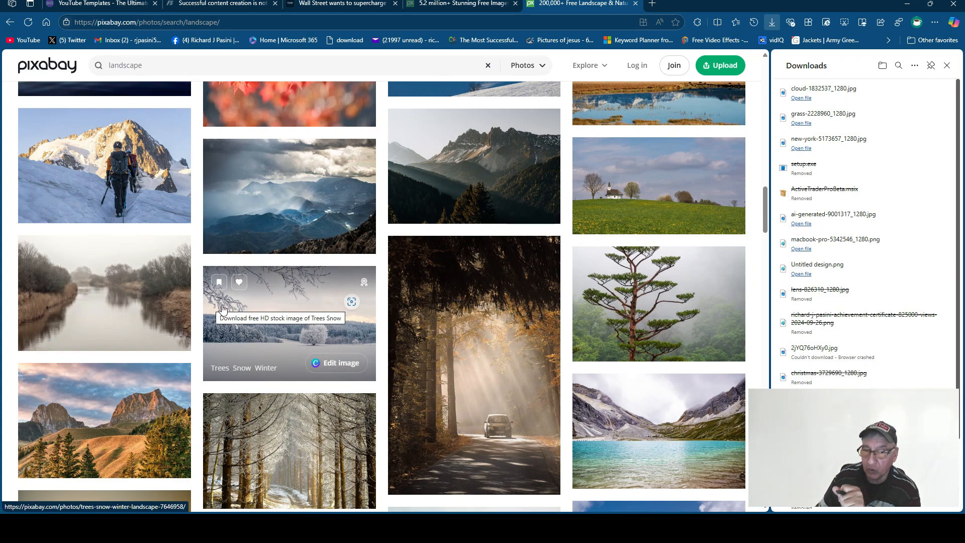
left_click(664, 447)
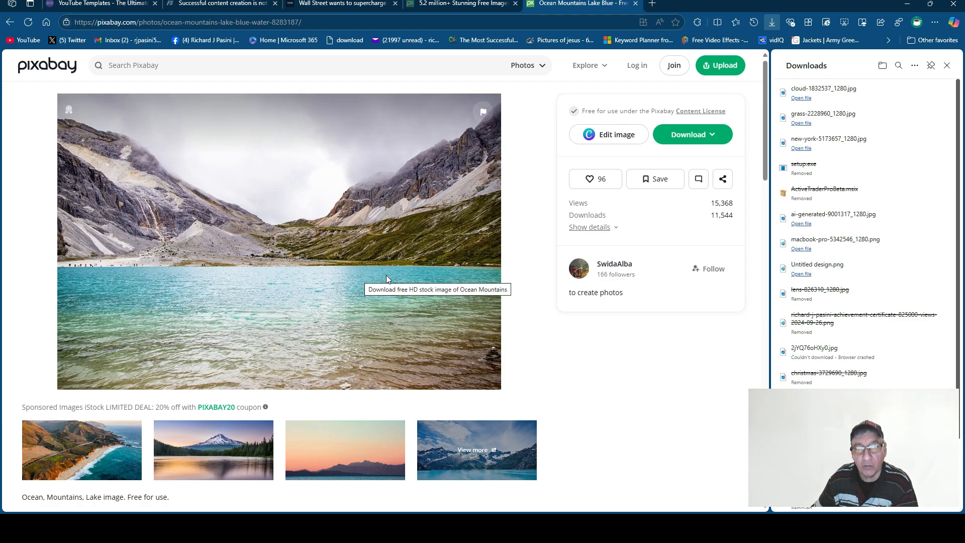
Download the lake photo at 1280×853 and save it as ocean-8283187_1280.jpg in the Downloads folder.
left_click(693, 135)
left_click(610, 232)
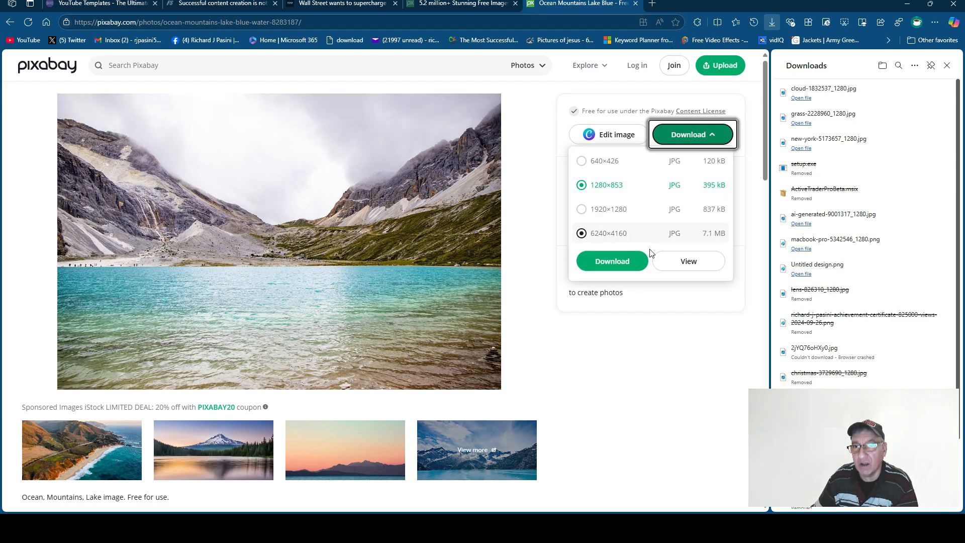
left_click(612, 263)
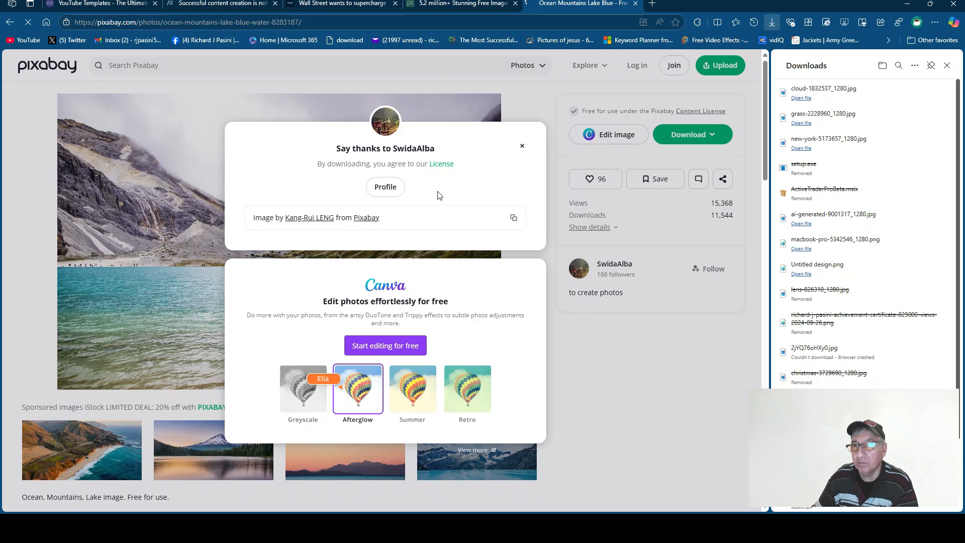
left_click(523, 147)
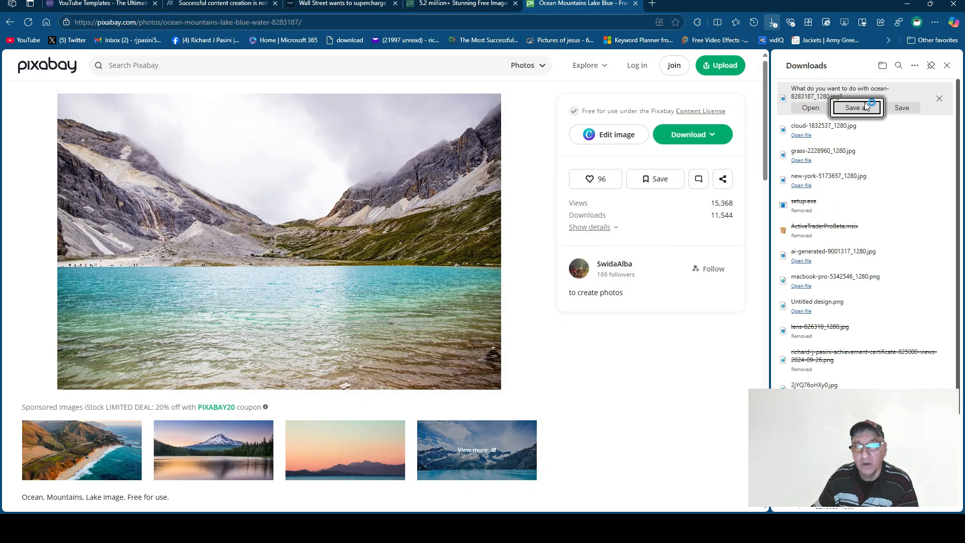
left_click(856, 108)
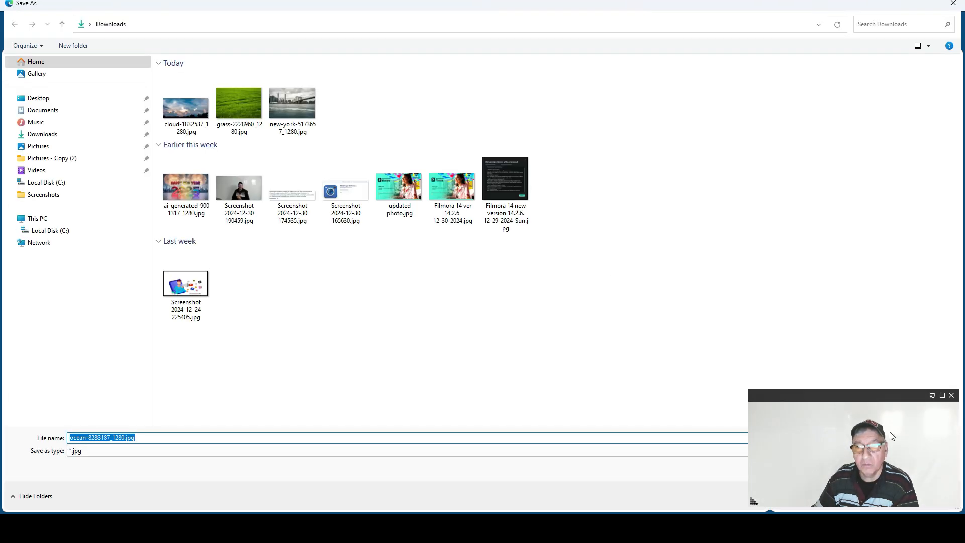
left_click(900, 394)
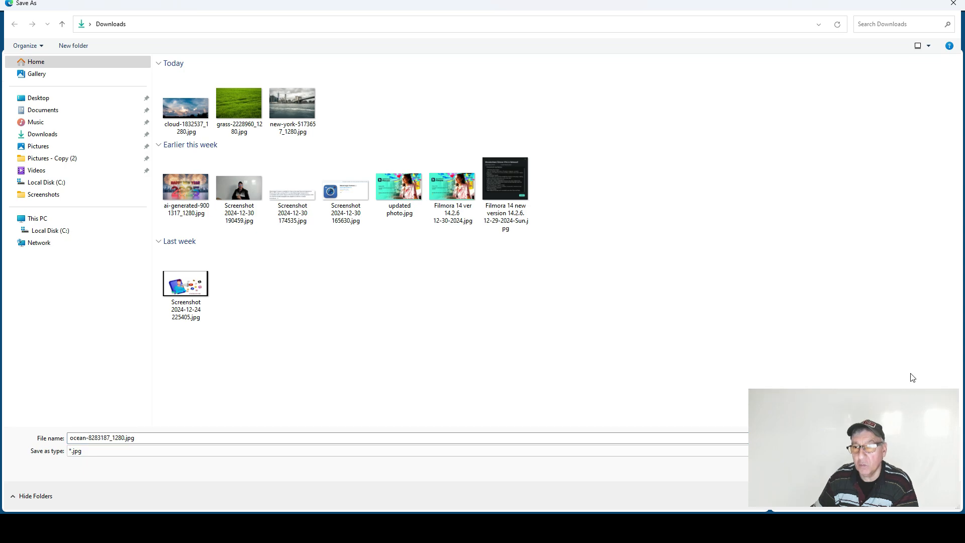
left_click_drag(908, 396, 882, 262)
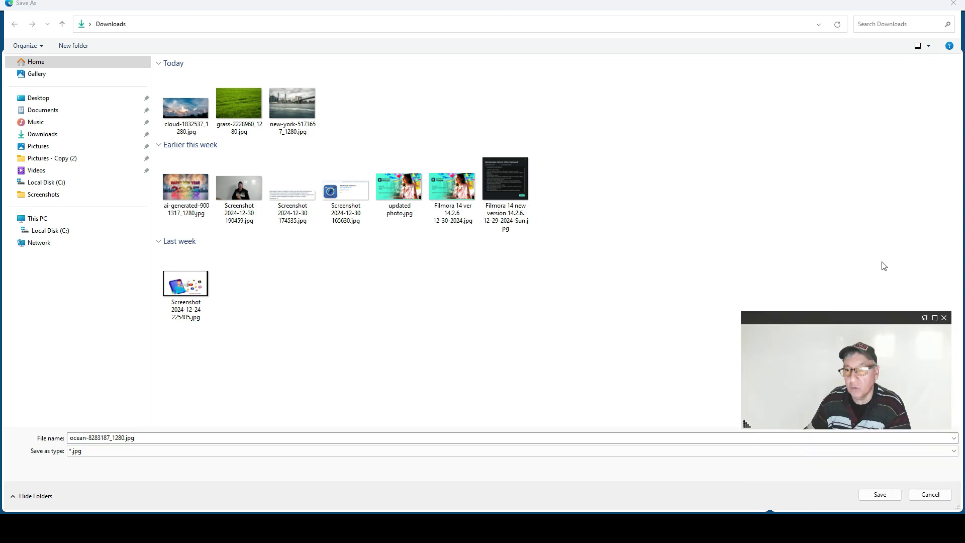
left_click(880, 494)
left_click_drag(835, 257, 867, 408)
Switch back to Filmora and import ocean-8283187_1280.jpg into the project media.
left_click(612, 528)
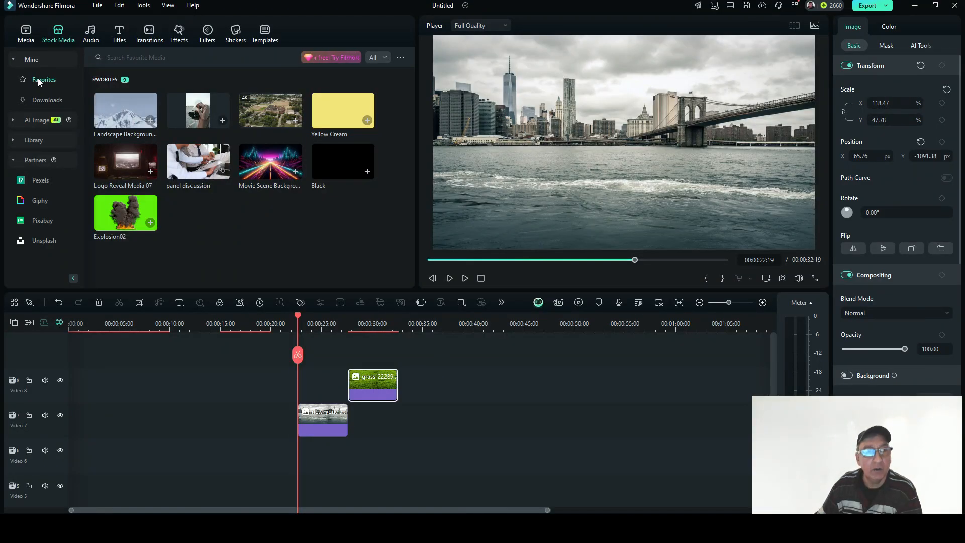
left_click(26, 33)
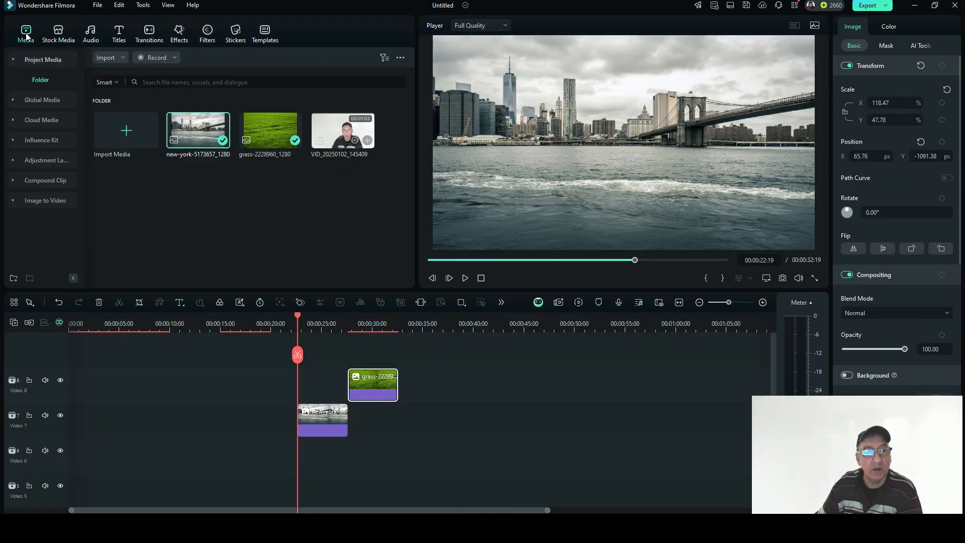
left_click(113, 125)
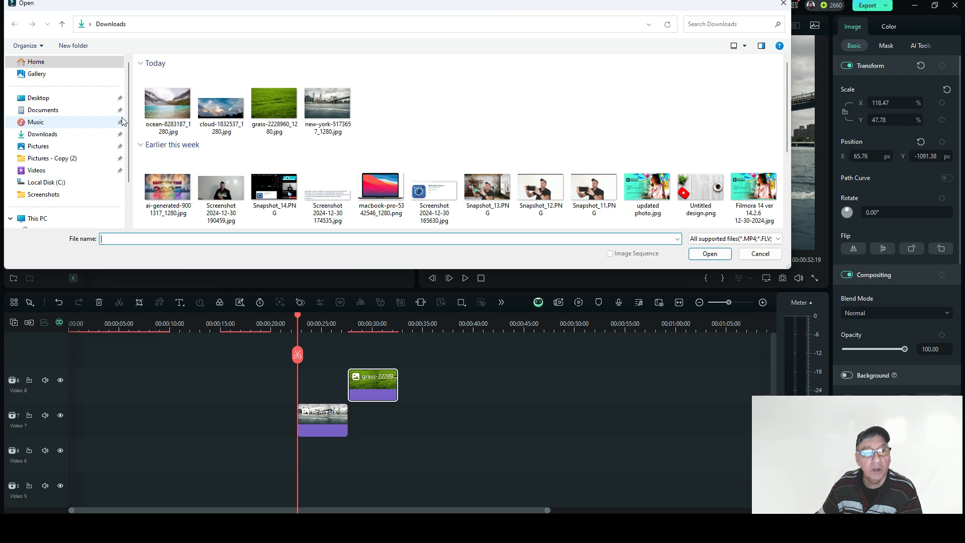
left_click(161, 107)
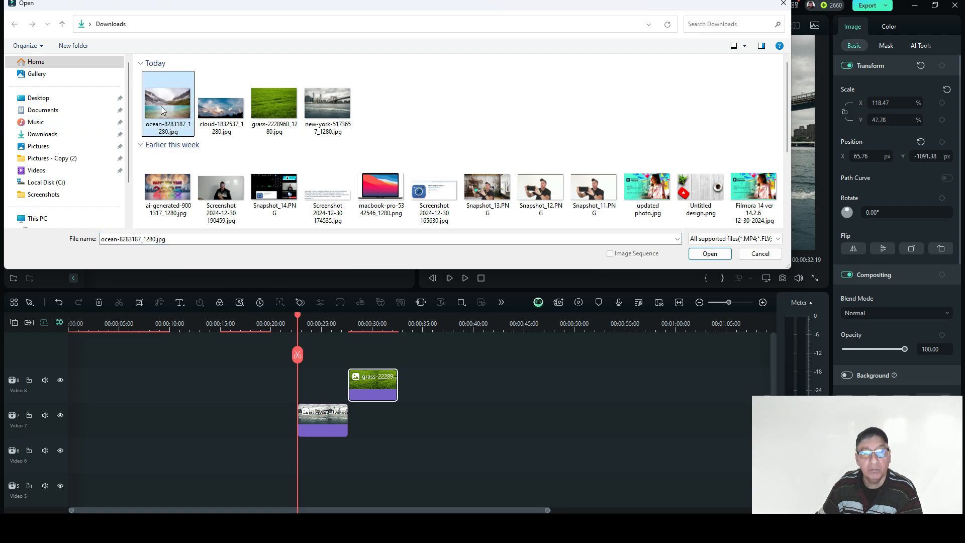
left_click(708, 254)
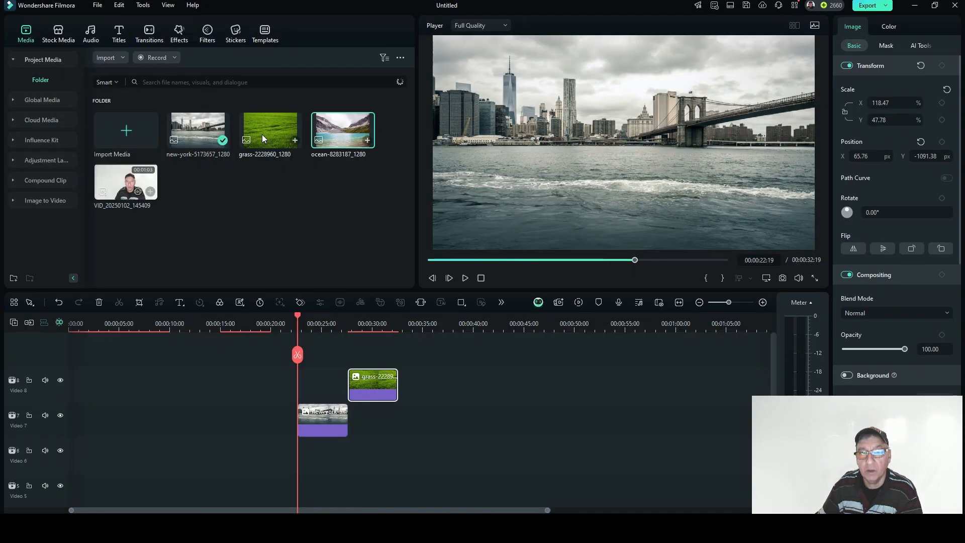
Add the ocean-8283187_1280 image to the timeline and place it on Video 6 directly below the New York clip at 00:00:22:19.
left_click_drag(340, 137, 454, 391)
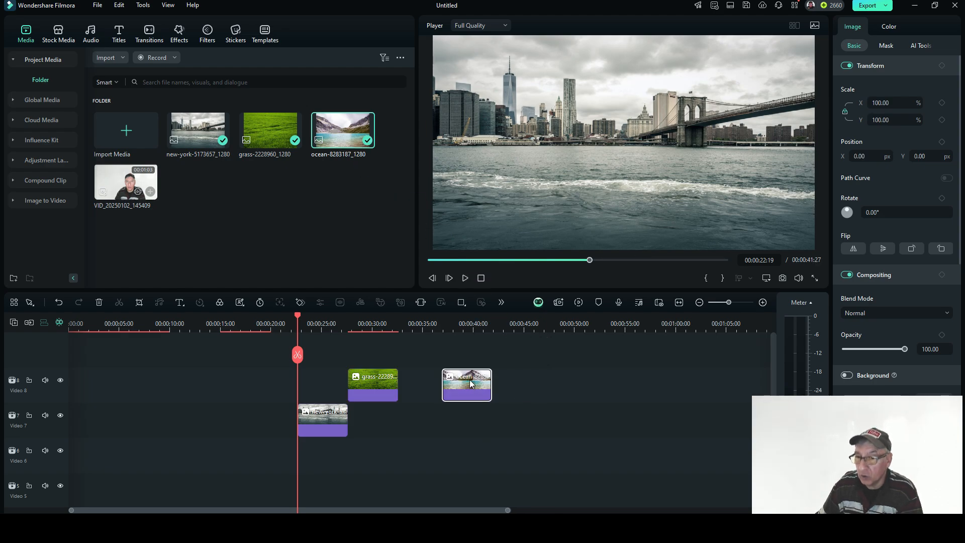
left_click_drag(466, 389, 324, 458)
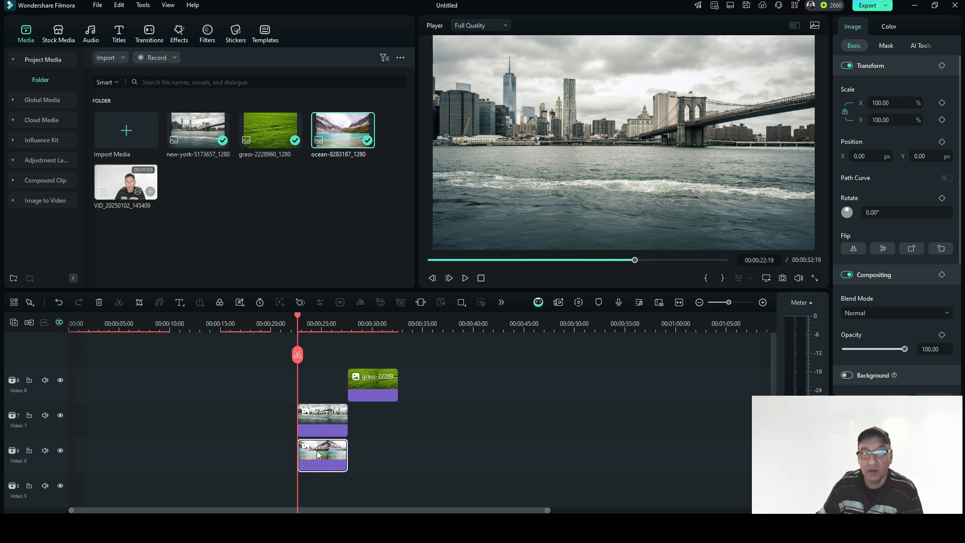
Move the lake clip to Video 8 above the New York clip and park the grass clip on Video 7 at about 00:00:40.
left_click(661, 221)
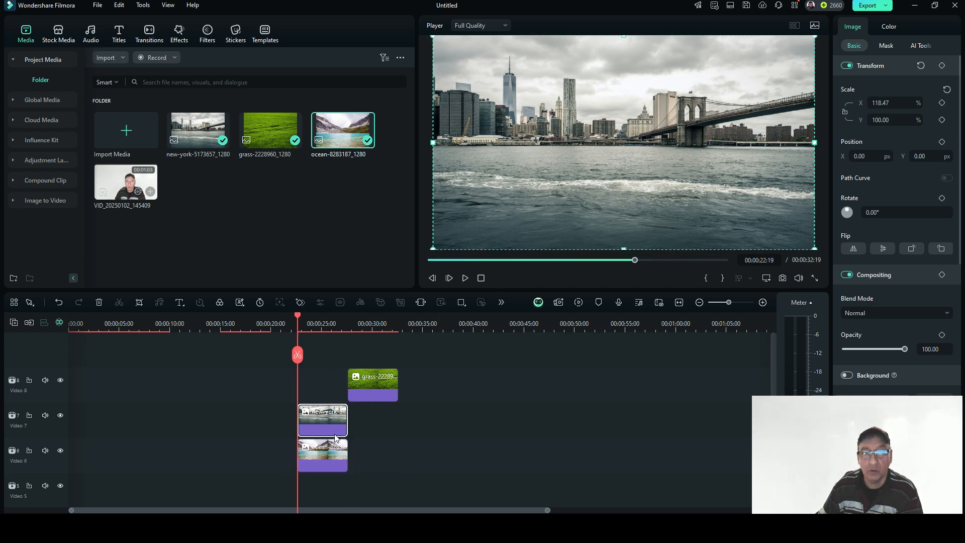
left_click_drag(318, 445, 319, 375)
left_click_drag(374, 384, 501, 421)
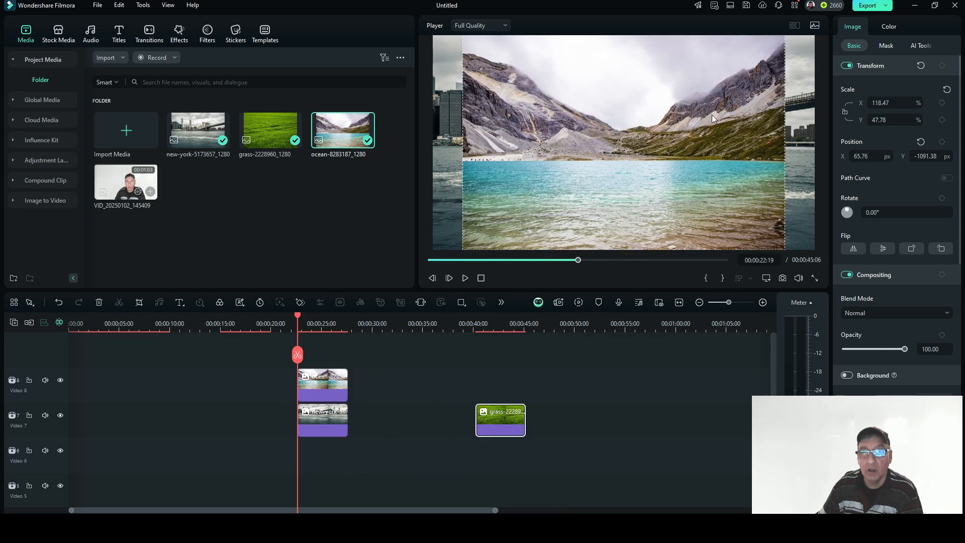
left_click(712, 118)
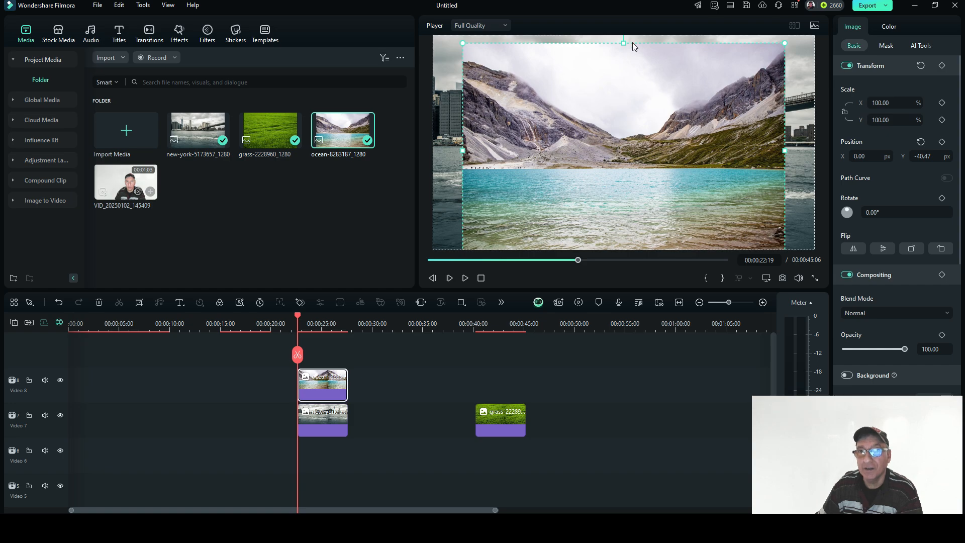
left_click_drag(624, 44, 604, 128)
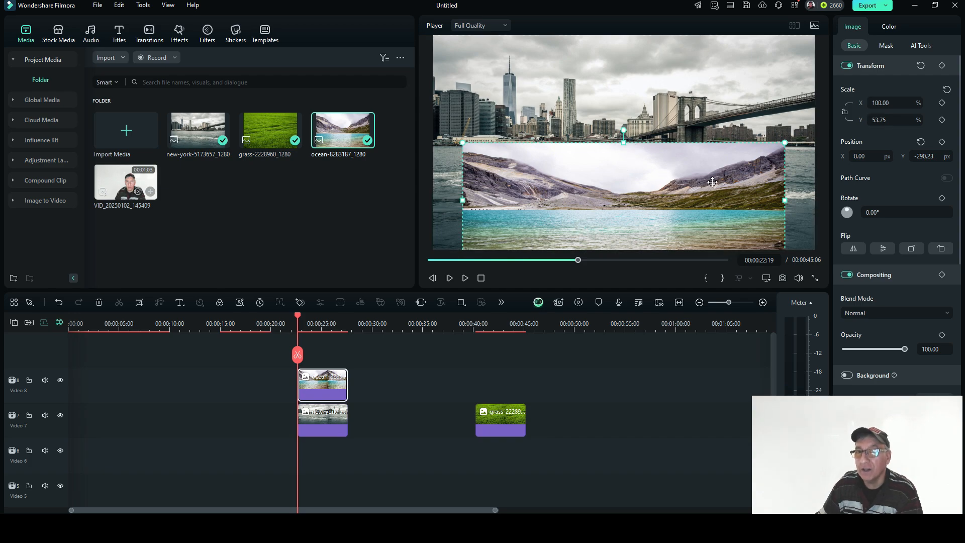
left_click_drag(784, 199, 814, 200)
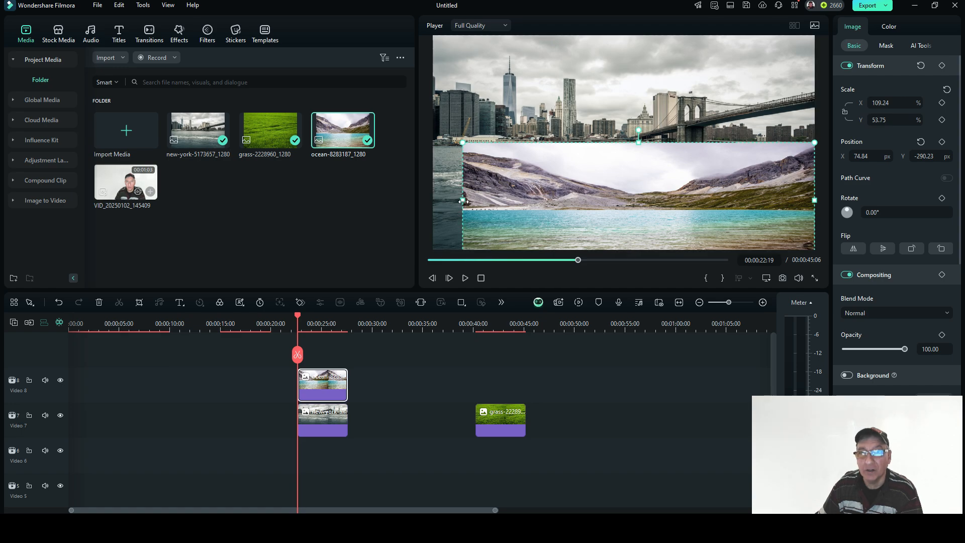
left_click_drag(462, 217, 432, 219)
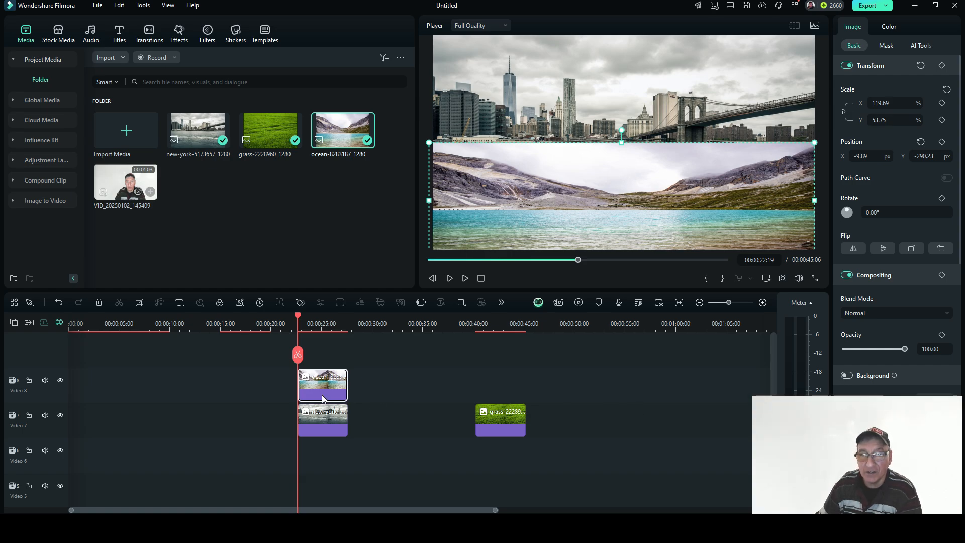
mouse_move(897, 408)
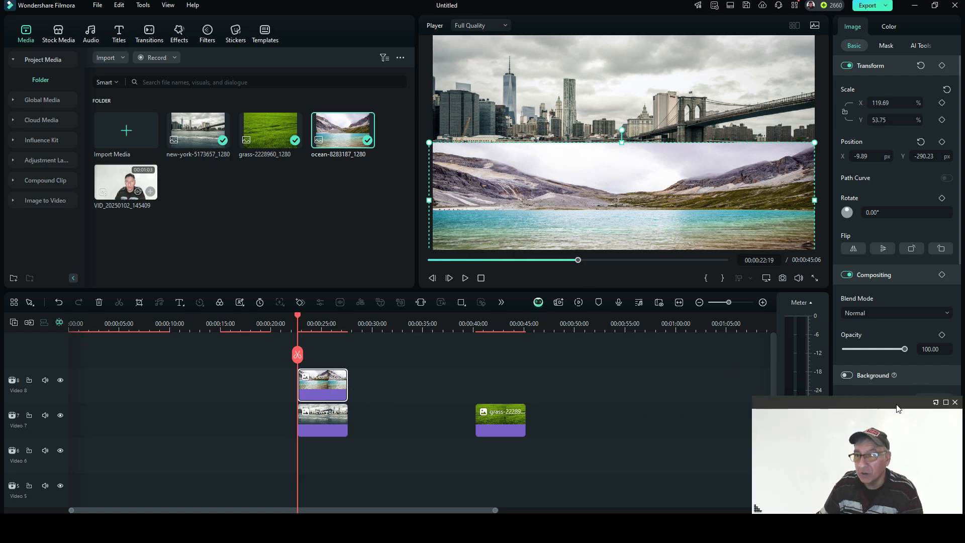
left_click_drag(898, 415, 159, 30)
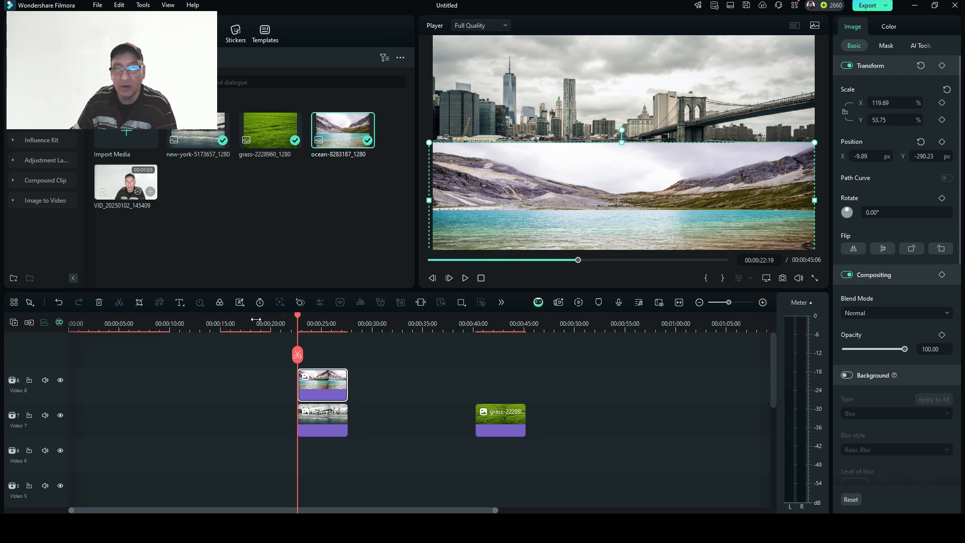
left_click(59, 302)
left_click(59, 301)
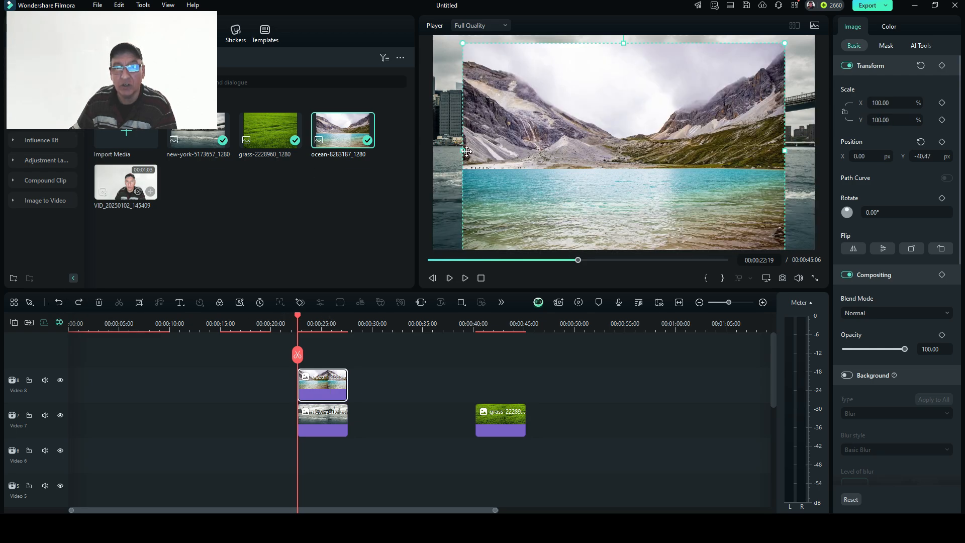
Stretch the lake image to fill the whole frame, at about 118.47% horizontal and 104.22% vertical scale.
left_click_drag(461, 150, 433, 149)
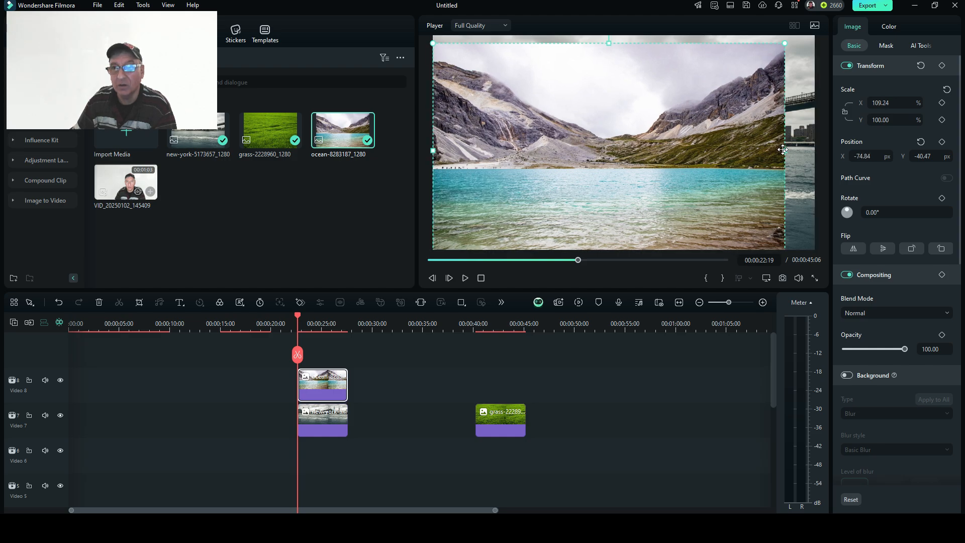
left_click_drag(783, 149, 814, 151)
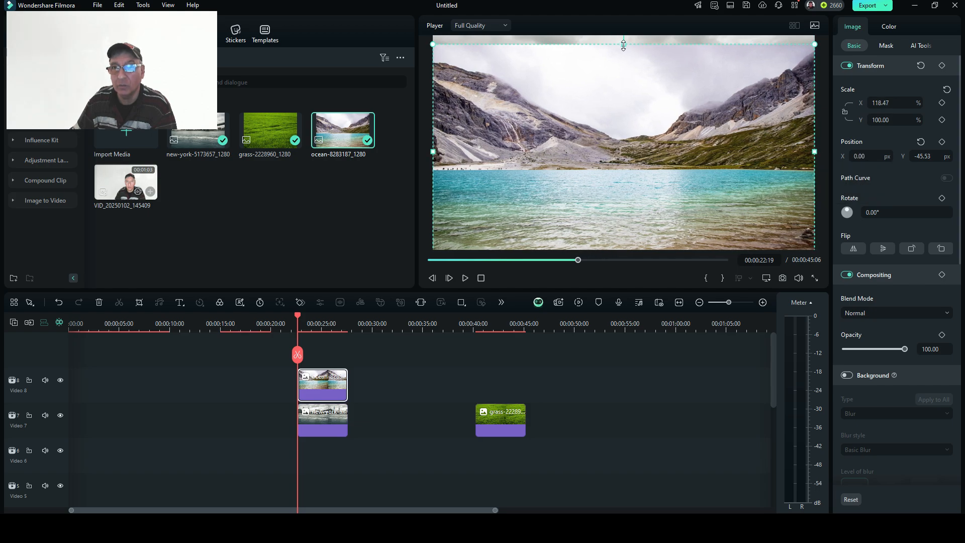
left_click_drag(623, 45, 623, 36)
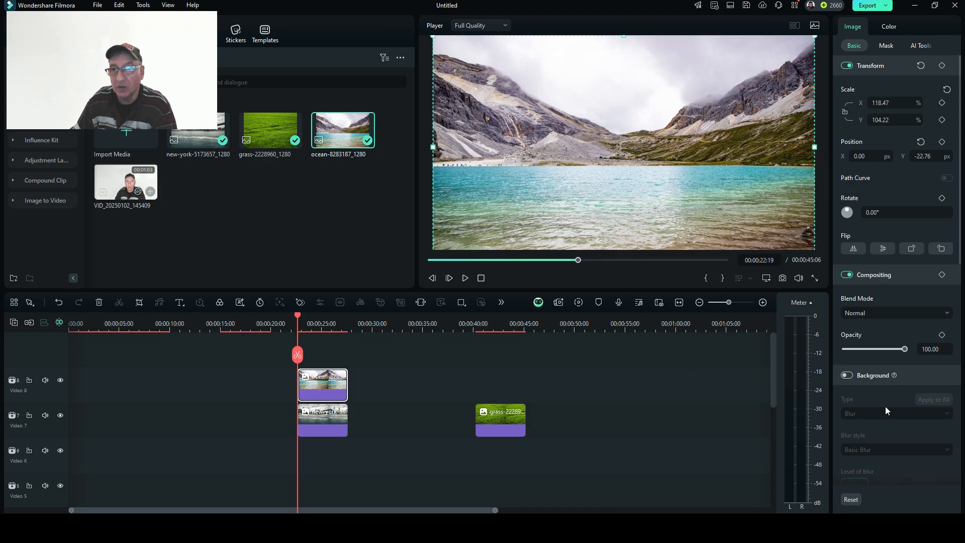
Cut out only the water of the lake image with Smart Cutout at brush size 300 and save the cutout.
left_click(917, 47)
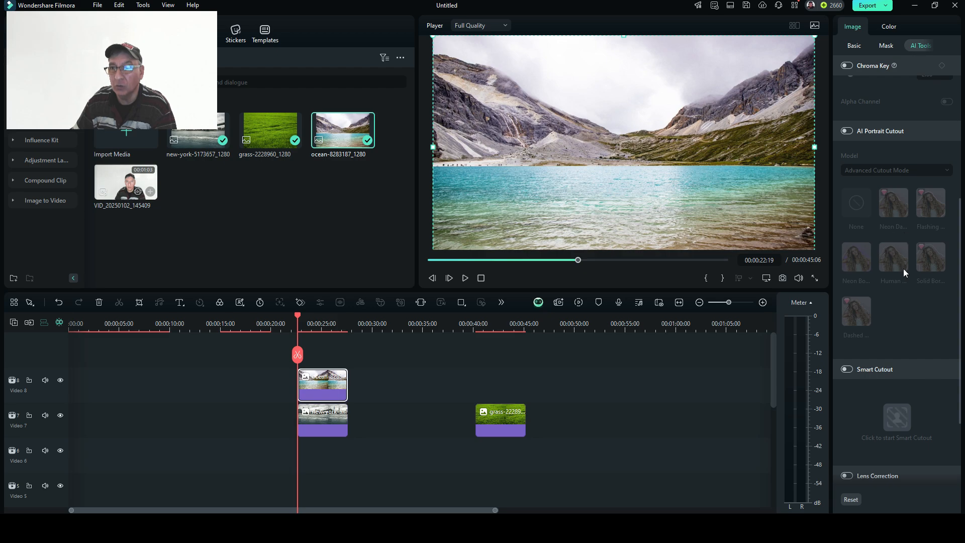
scroll(894, 291, "down", 3)
left_click(847, 309)
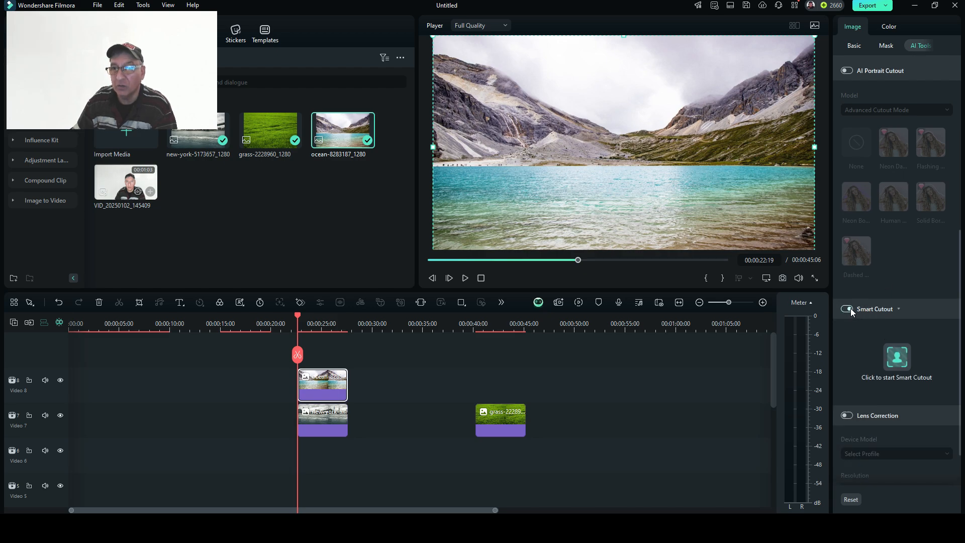
left_click(898, 356)
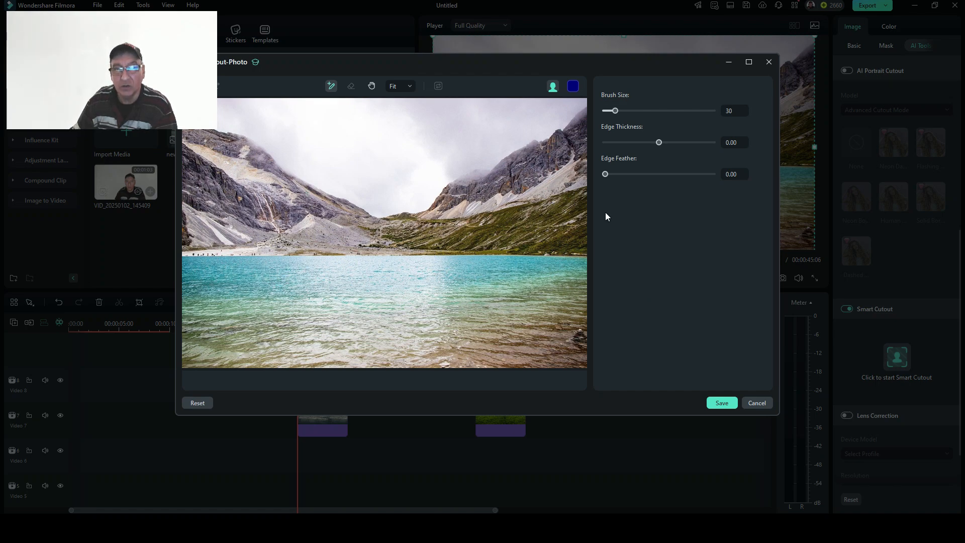
left_click_drag(623, 113, 726, 114)
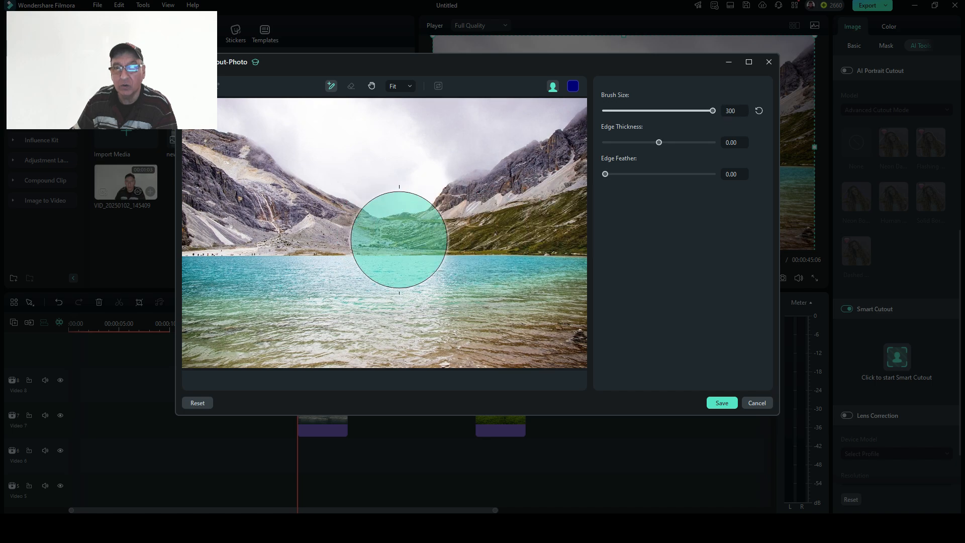
mouse_move(518, 298)
left_mouse_down()
mouse_move(551, 294)
mouse_move(552, 304)
mouse_move(222, 315)
left_mouse_up()
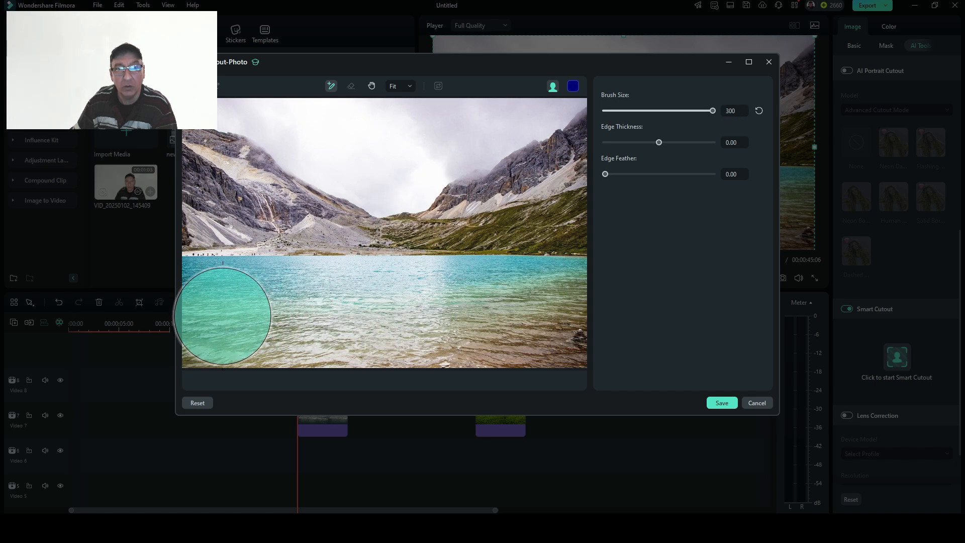
mouse_move(243, 349)
left_mouse_down()
mouse_move(466, 340)
mouse_move(528, 352)
left_mouse_up()
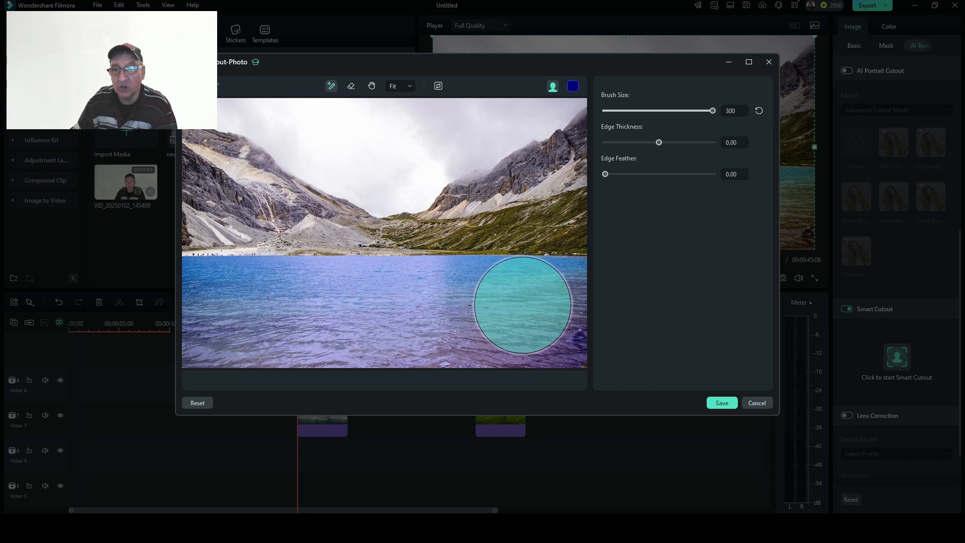
left_click(719, 403)
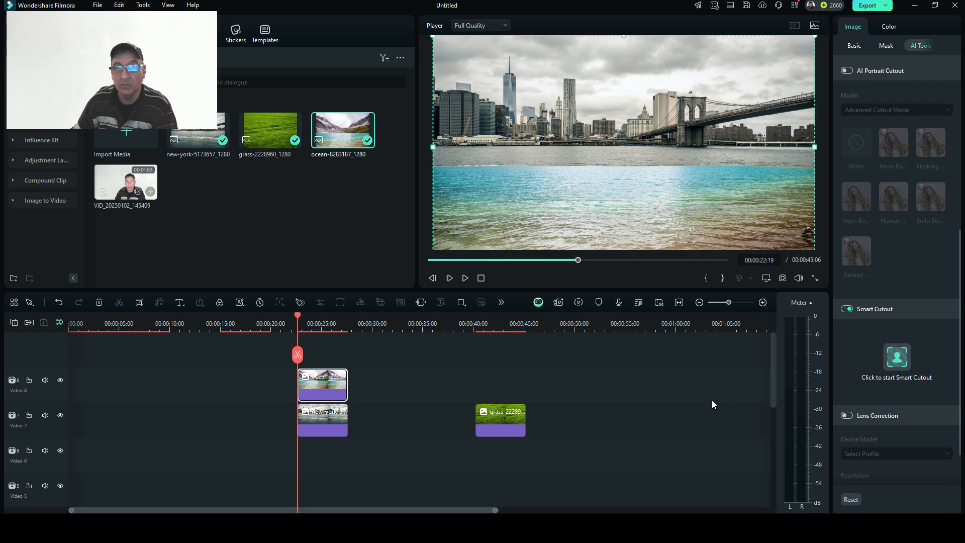
Stretch the lake cutout vertically to about 125.29% scale and Y position 83.47 to cover the river, and preview it at 00:00:24:05.
left_click_drag(667, 199, 664, 206)
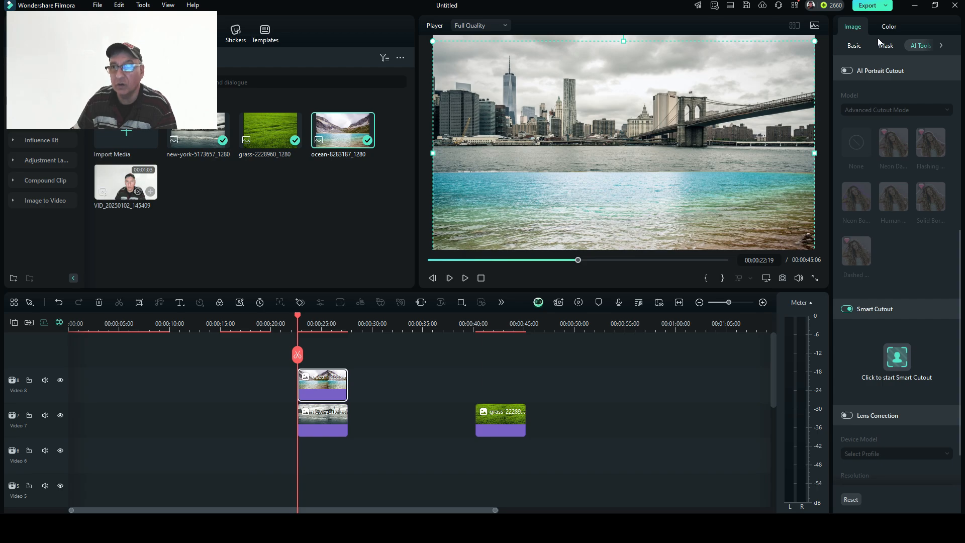
left_click(889, 28)
left_click(866, 30)
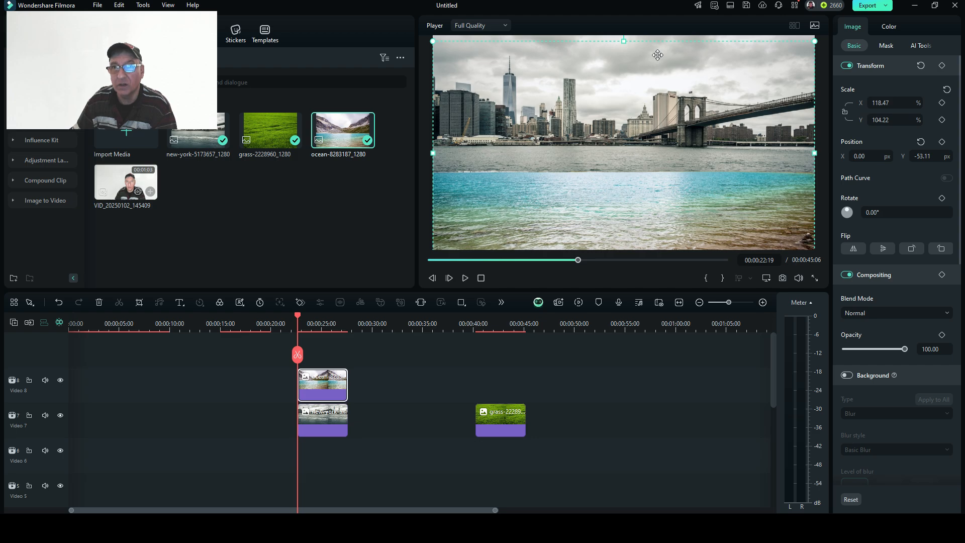
mouse_move(622, 41)
left_mouse_down()
mouse_move(626, 54)
mouse_move(630, 4)
mouse_move(636, 53)
left_mouse_up()
left_click(673, 439)
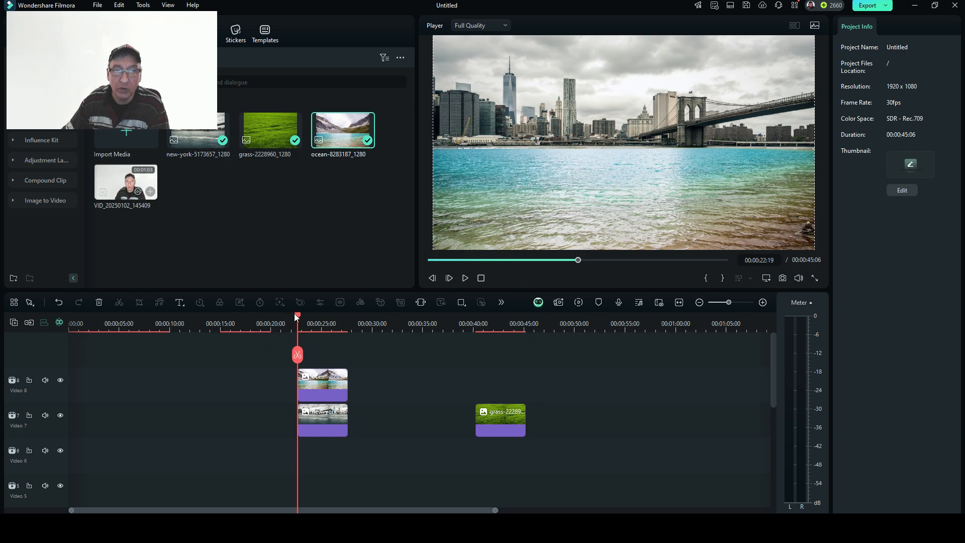
left_click_drag(299, 317, 313, 318)
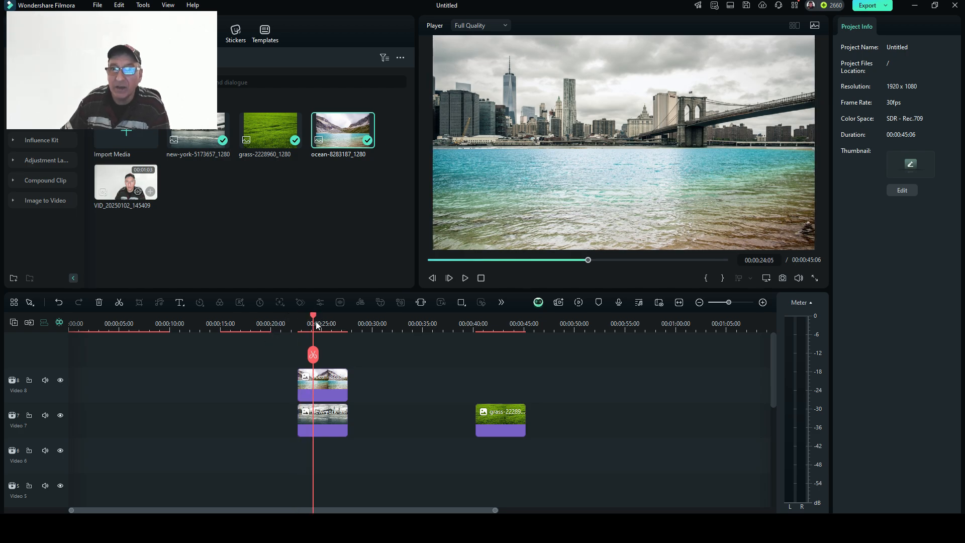
Try the Cool, Brighten, Boost Color, Cool Max, Darken and Elegant color presets on the lake water.
left_click(556, 92)
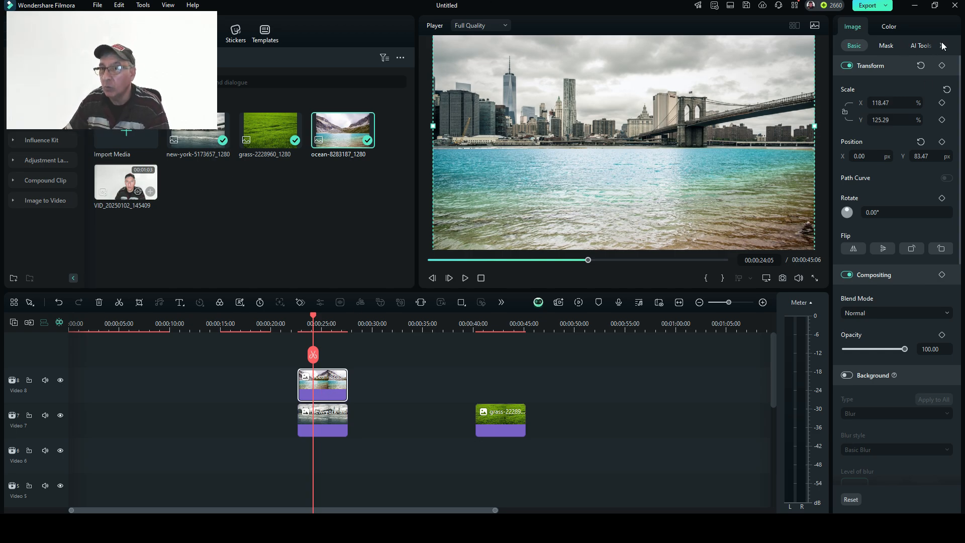
left_click(889, 27)
scroll(914, 127, "up", 3)
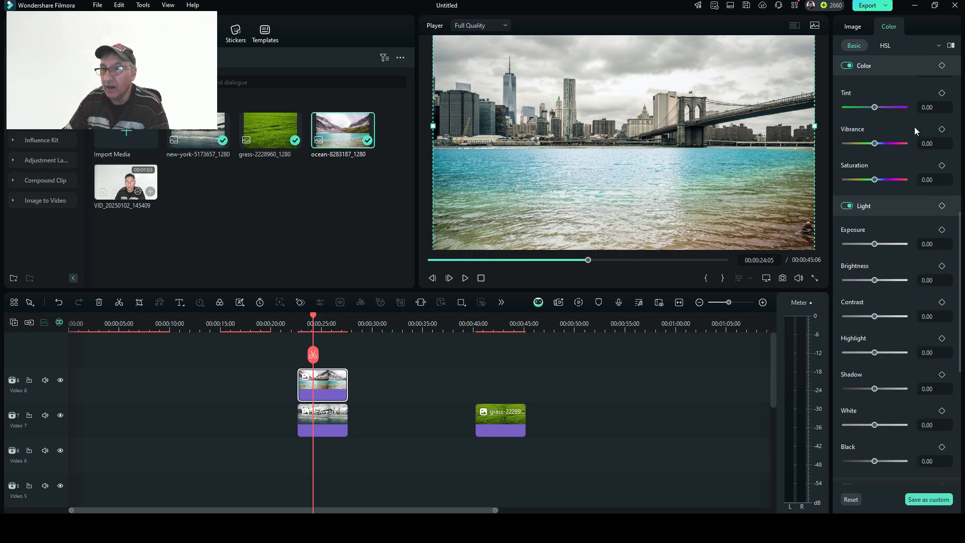
scroll(914, 131, "up", 11)
scroll(924, 128, "up", 1)
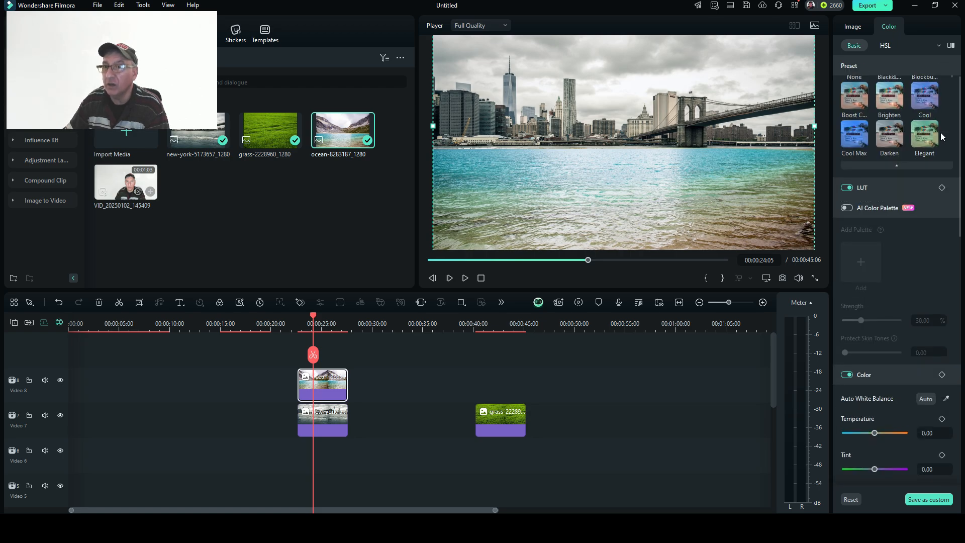
left_click(924, 98)
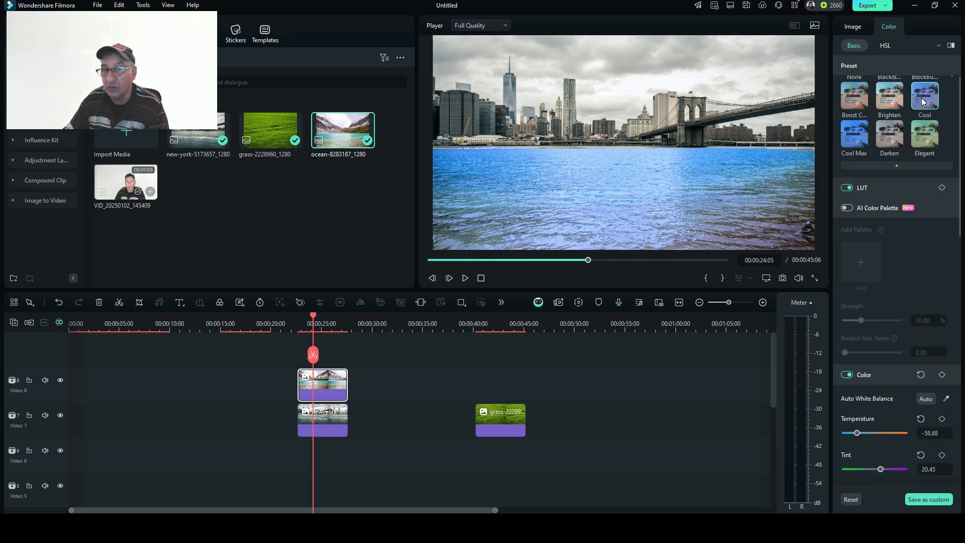
left_click(892, 107)
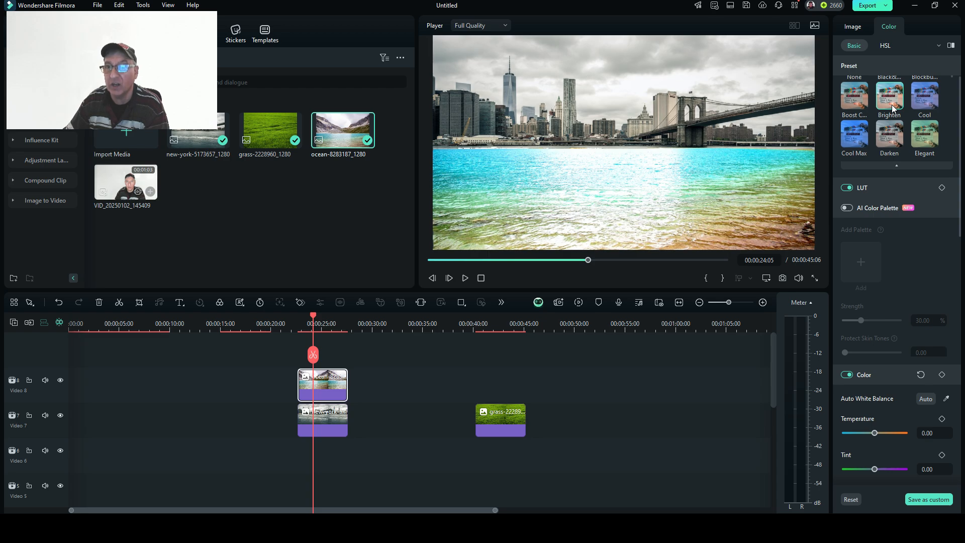
left_click(851, 96)
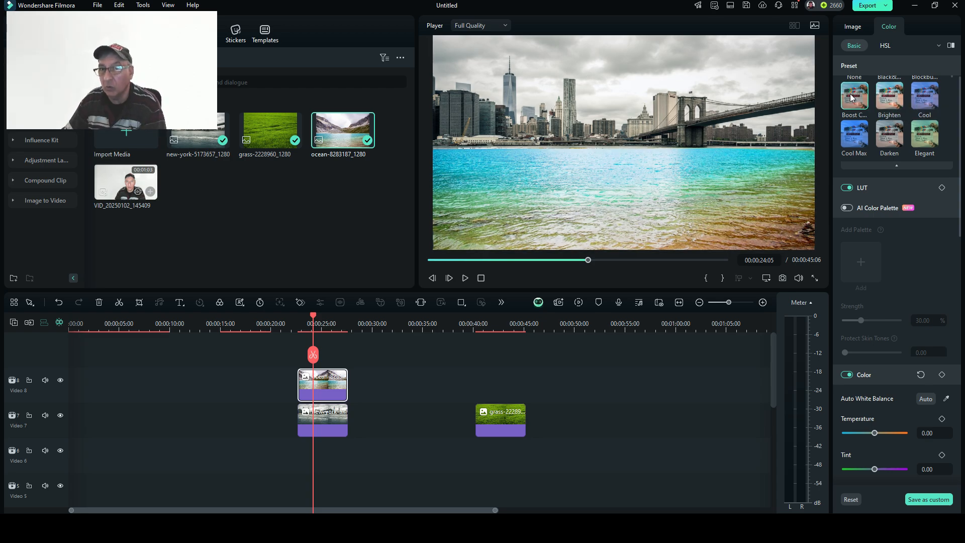
left_click(850, 144)
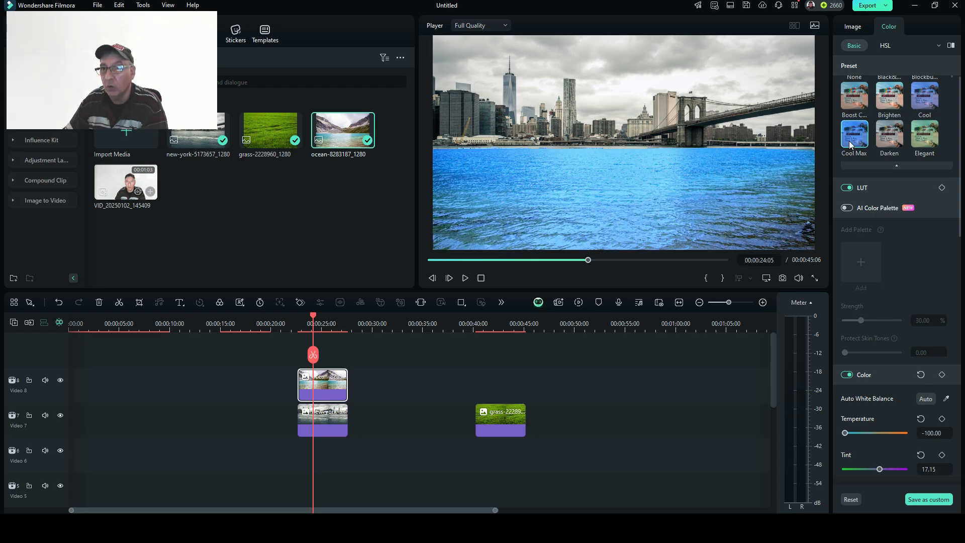
left_click(894, 130)
left_click(929, 135)
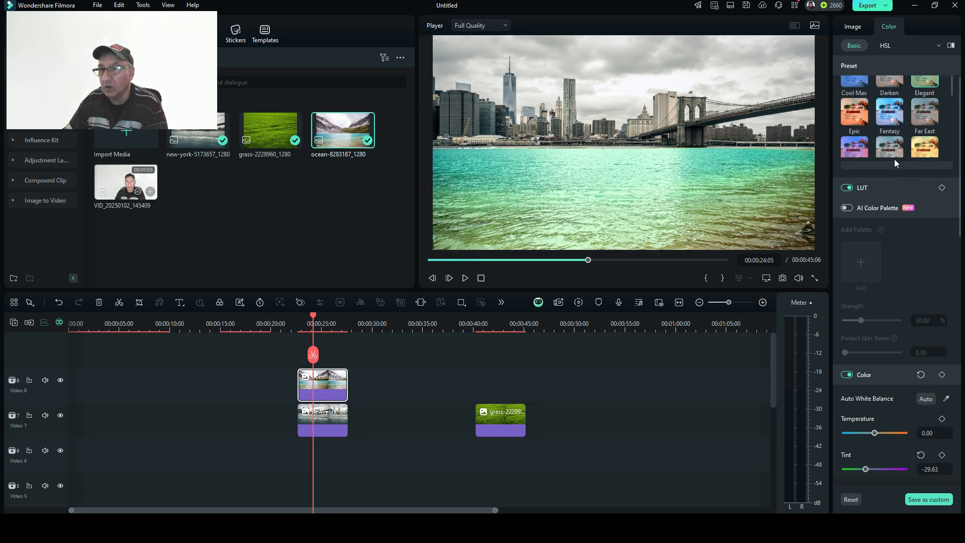
Try the two warm color presets on the lake water and settle on the Vignette 8 preset.
scroll(892, 117, "down", 5)
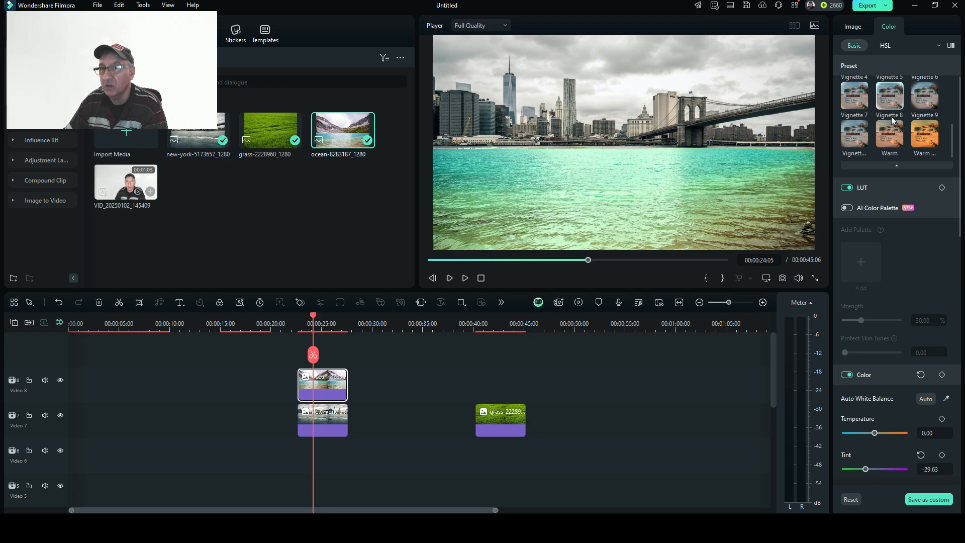
left_click(923, 133)
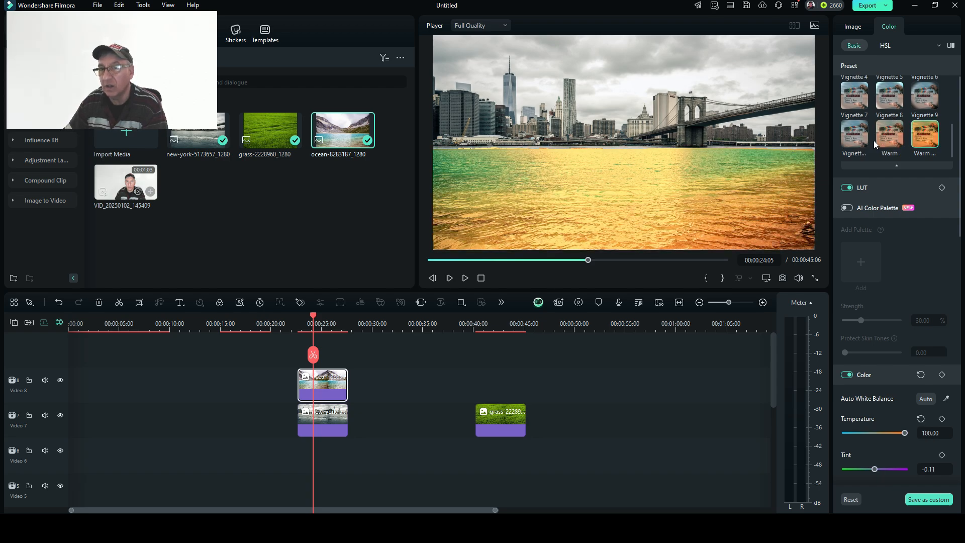
left_click(891, 136)
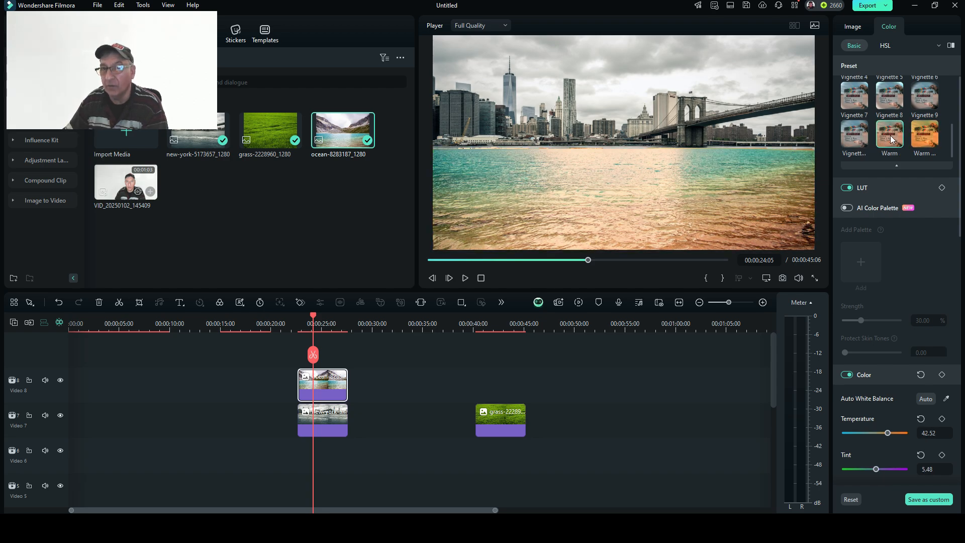
left_click(895, 102)
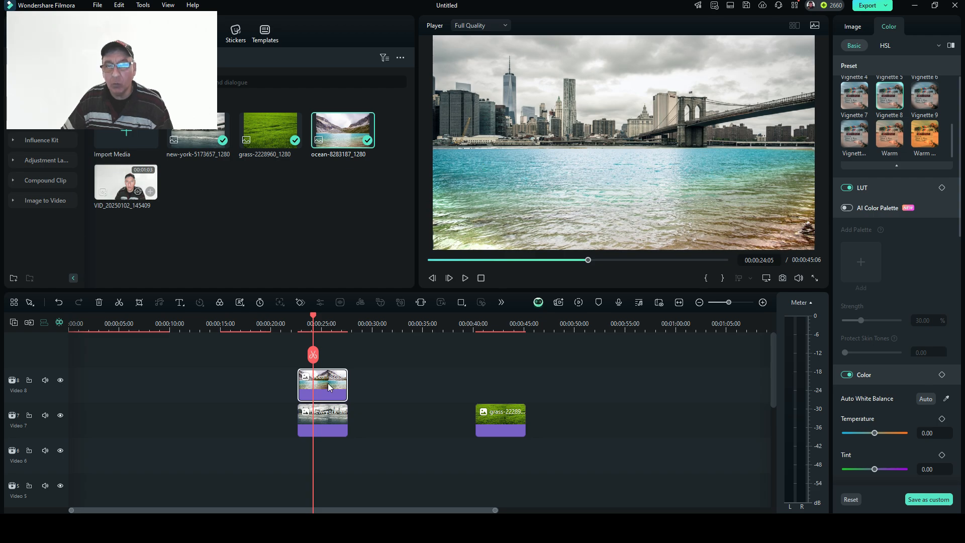
Try the Black & White color preset on the lake water and settle on the Blockbuster preset.
left_click(545, 108)
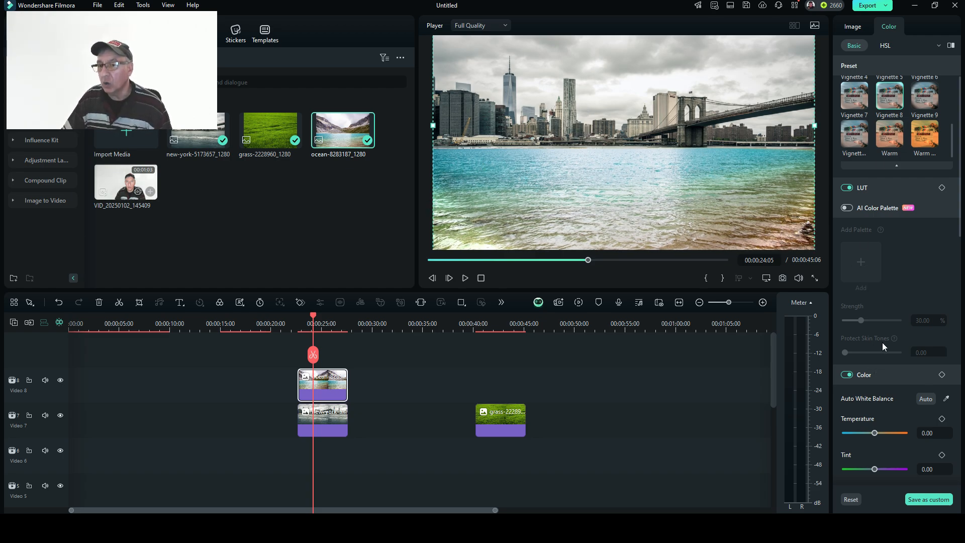
scroll(882, 342, "up", 3)
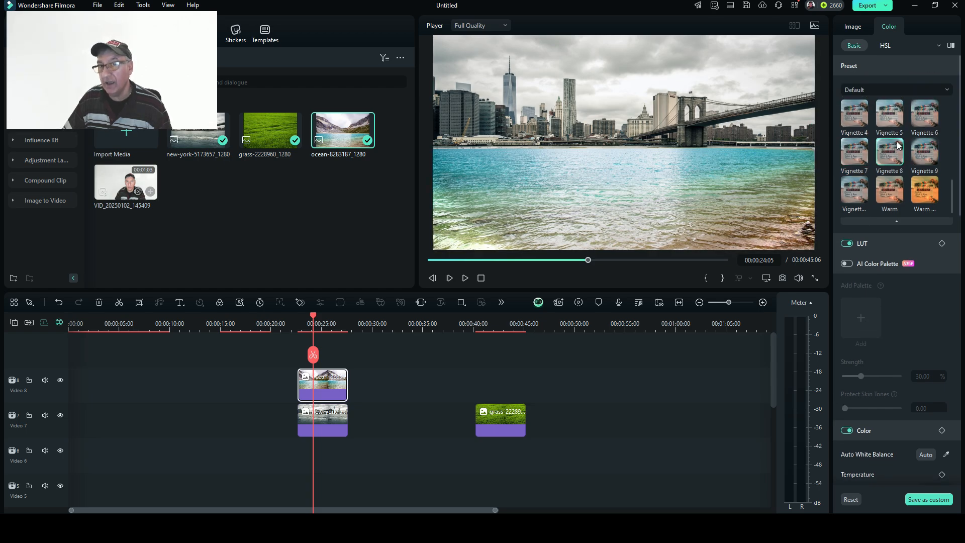
scroll(905, 154, "up", 5)
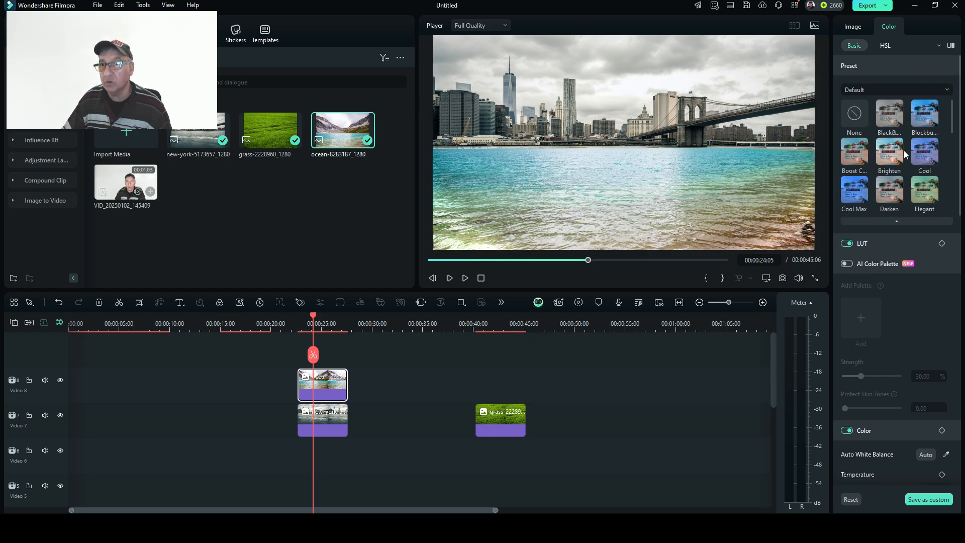
left_click(889, 112)
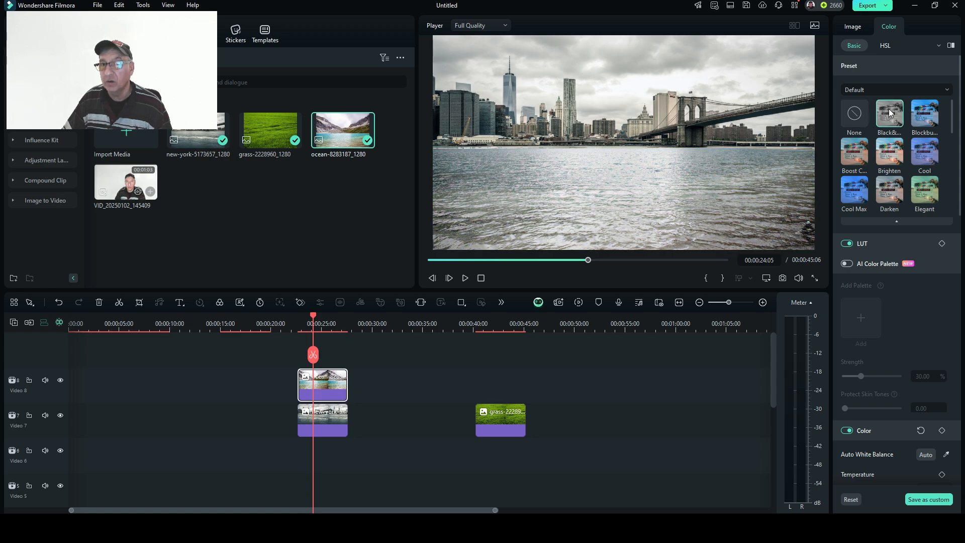
left_click(924, 116)
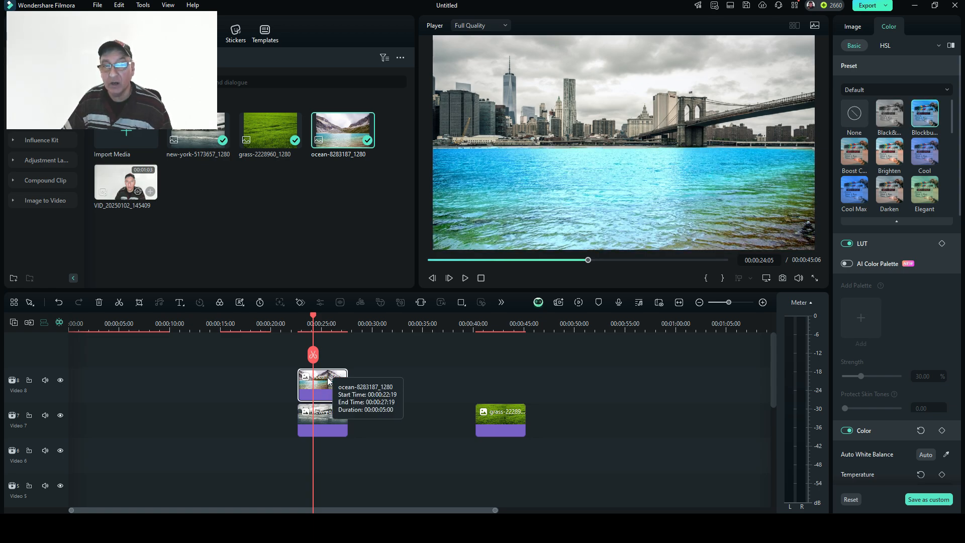
Try the Brighten preset and other color presets on the New York skyline clip beneath the lake and settle on Boost Color.
left_click(331, 431)
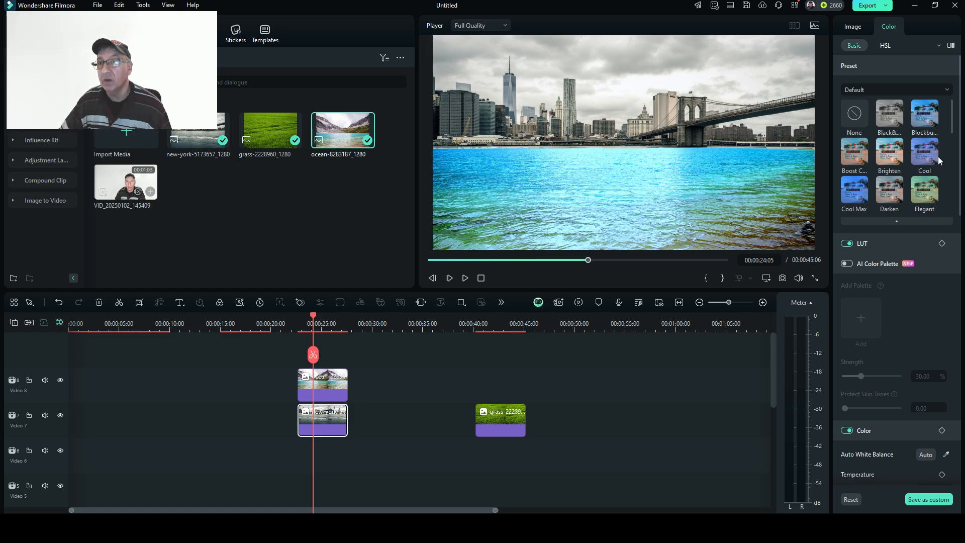
left_click(889, 152)
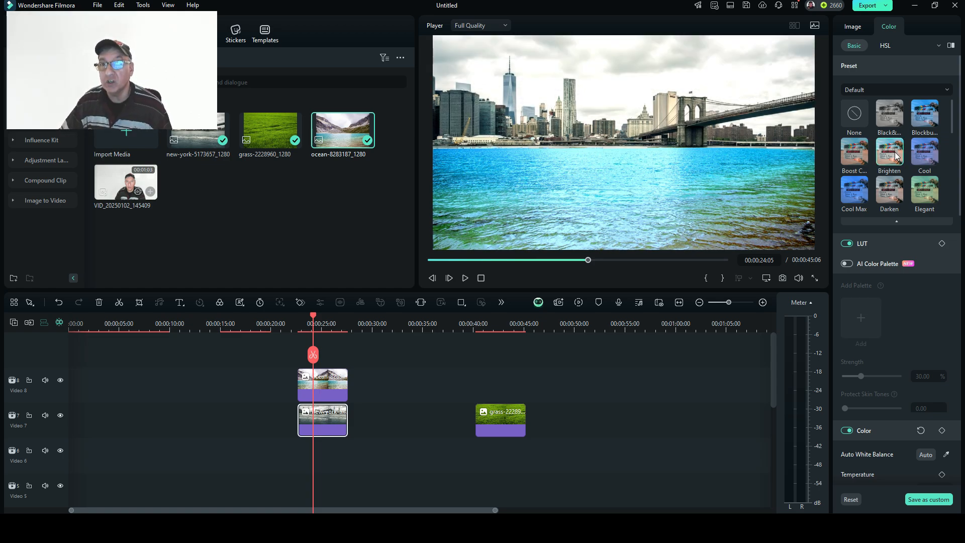
left_click(850, 155)
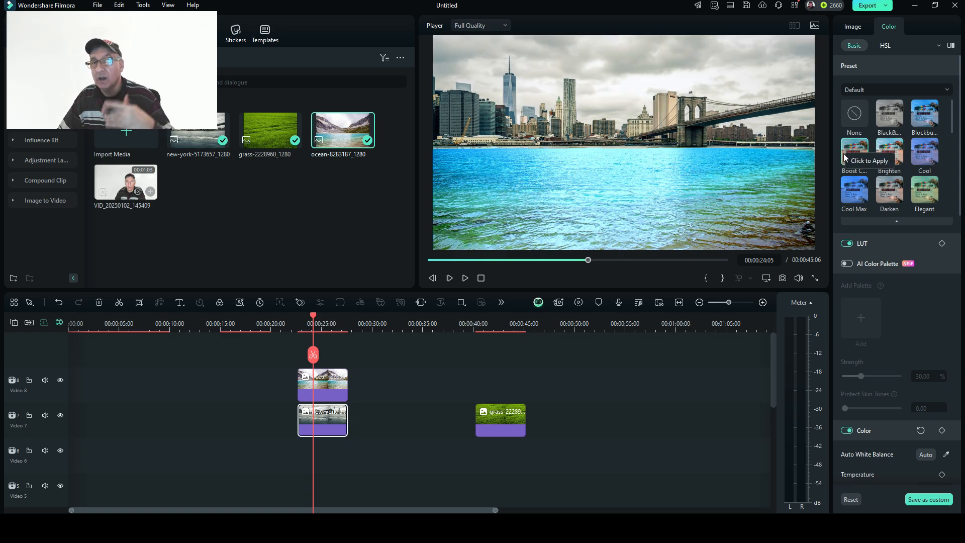
left_click(891, 153)
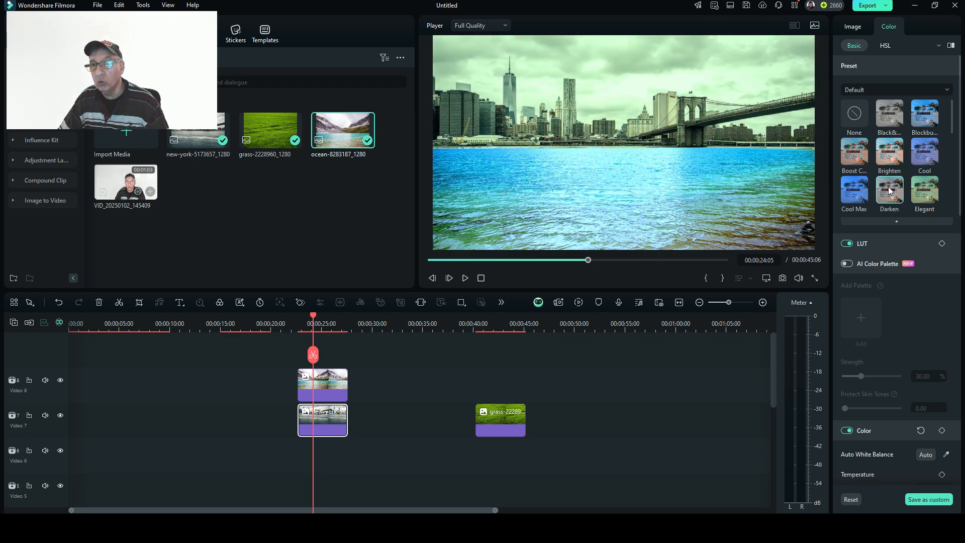
left_click(845, 185)
left_click(852, 152)
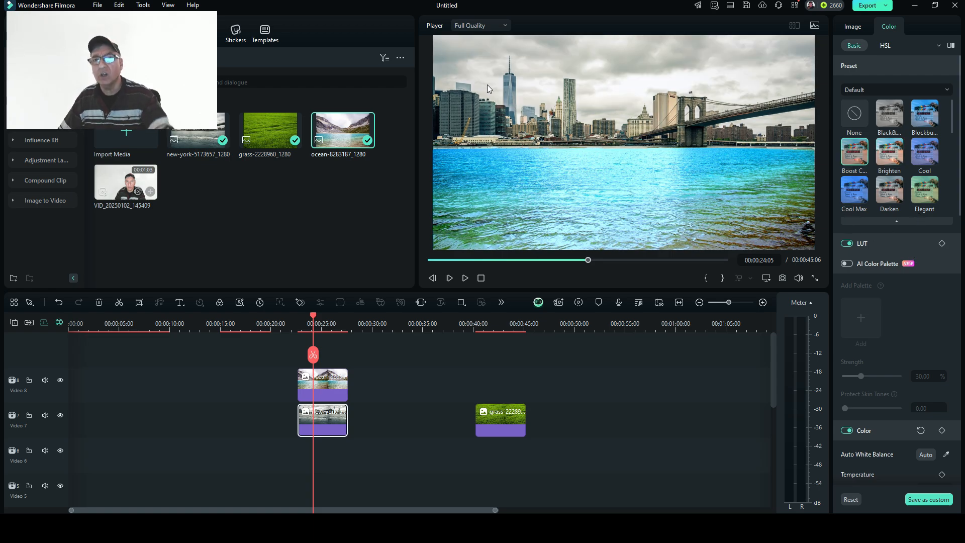
Set the skyline clip's temperature to -3, tint to 8, vibrance to 65 and saturation to 8.
scroll(867, 333, "down", 5)
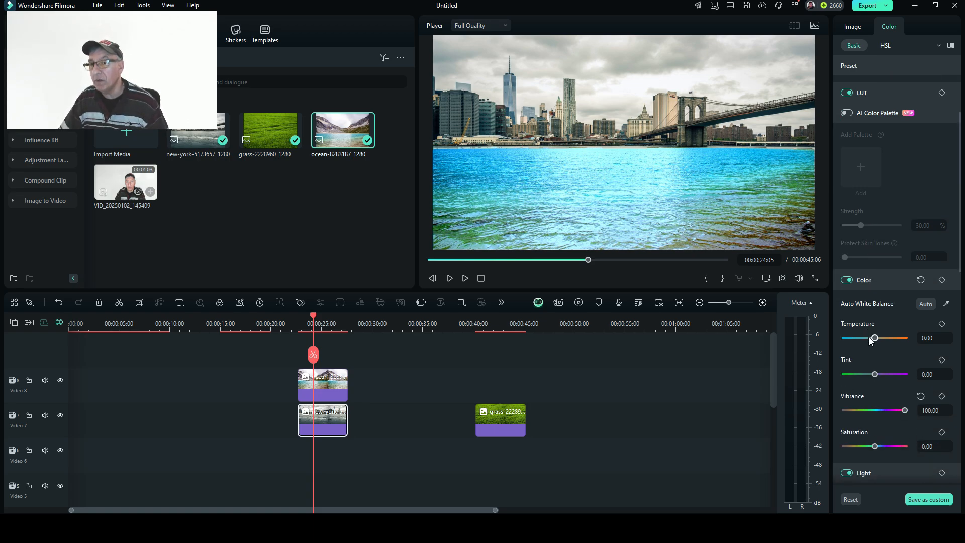
mouse_move(875, 341)
left_mouse_down()
mouse_move(897, 330)
mouse_move(873, 333)
left_mouse_up()
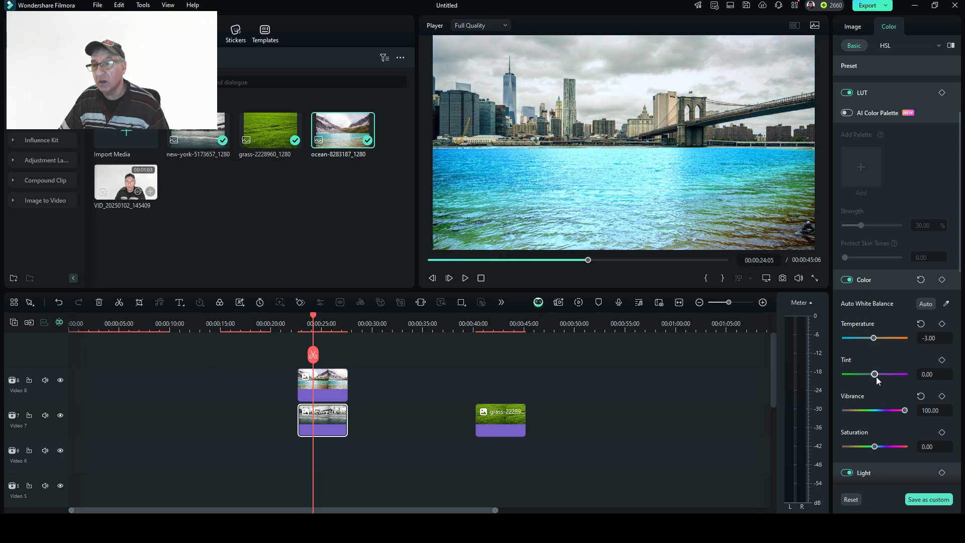
mouse_move(875, 374)
left_mouse_down()
mouse_move(894, 375)
mouse_move(860, 377)
mouse_move(877, 376)
left_mouse_up()
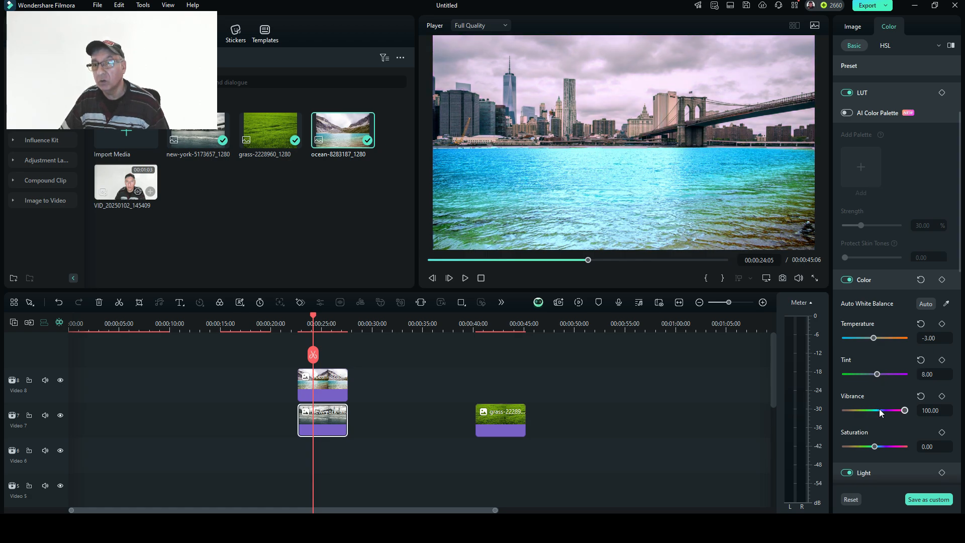
mouse_move(904, 410)
left_mouse_down()
mouse_move(877, 411)
mouse_move(893, 412)
left_mouse_up()
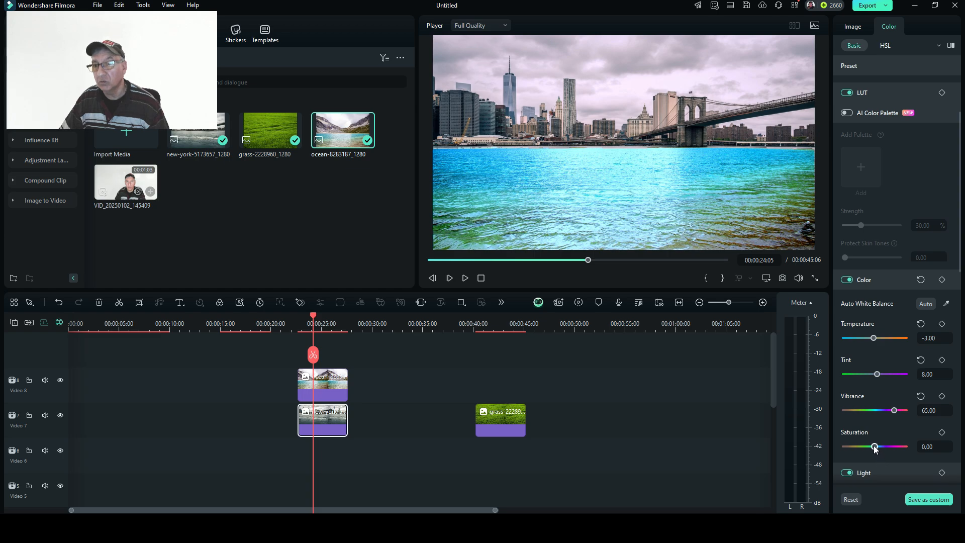
mouse_move(874, 446)
left_mouse_down()
mouse_move(905, 448)
mouse_move(873, 446)
left_mouse_up()
Set the skyline clip's light values to exposure 4, contrast 100, highlight -39 and shadow -71.
scroll(873, 446, "down", 1)
scroll(872, 443, "down", 5)
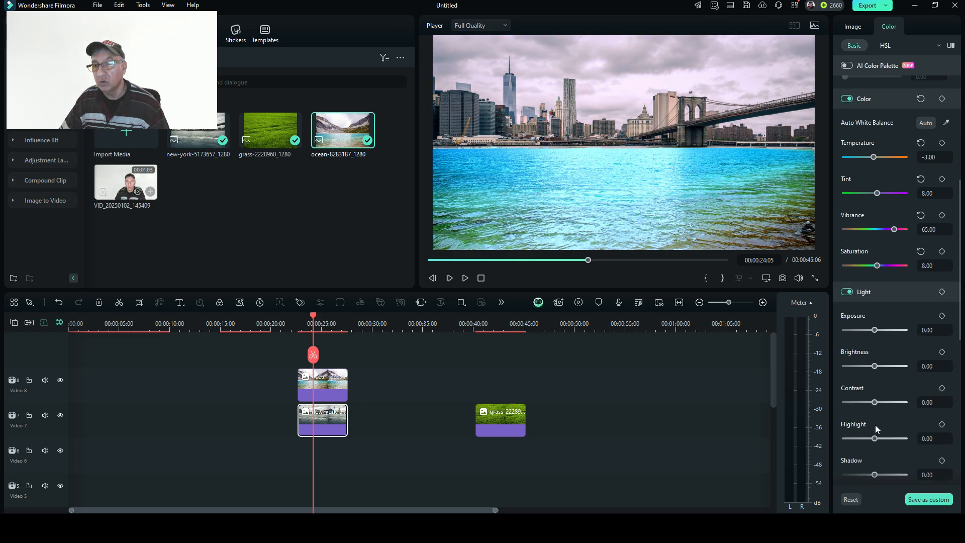
left_click(872, 331)
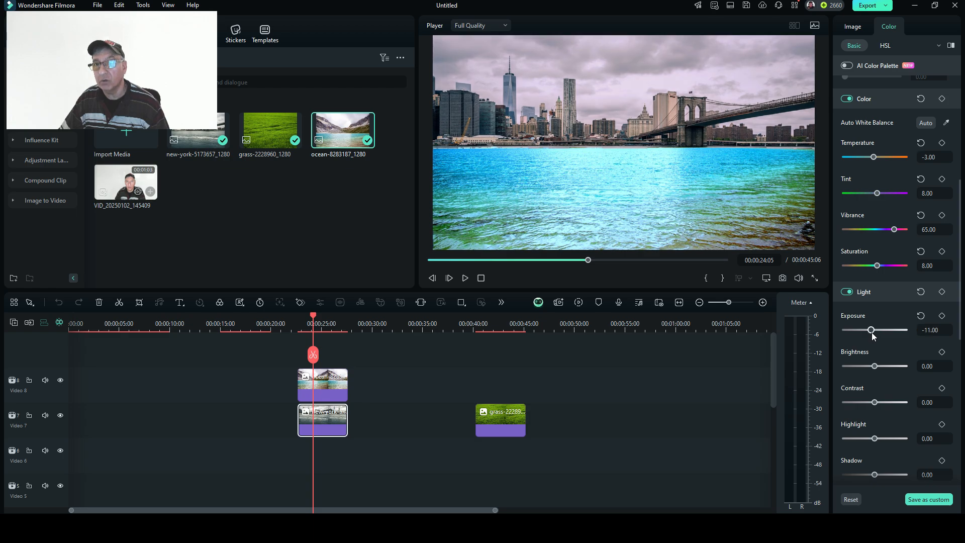
left_click_drag(871, 343, 875, 347)
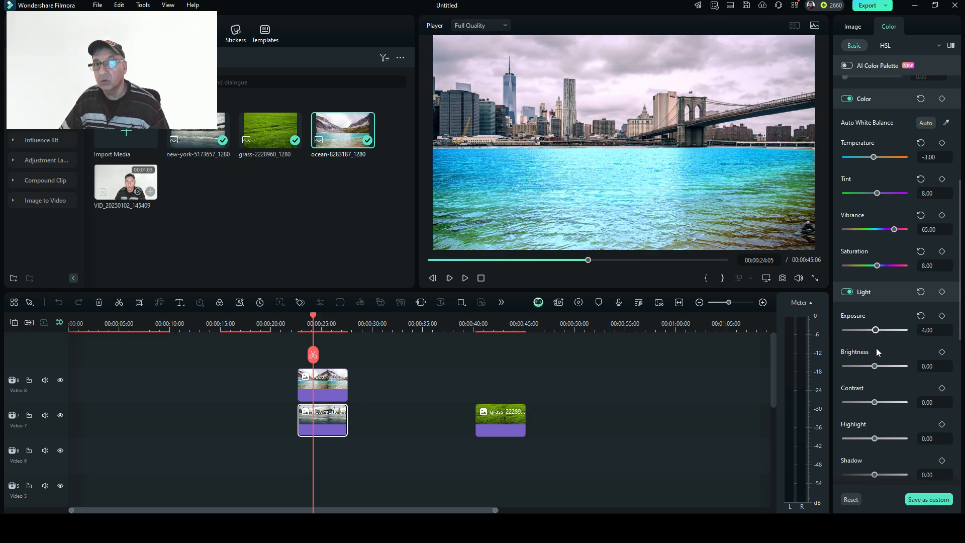
left_click_drag(874, 402, 935, 398)
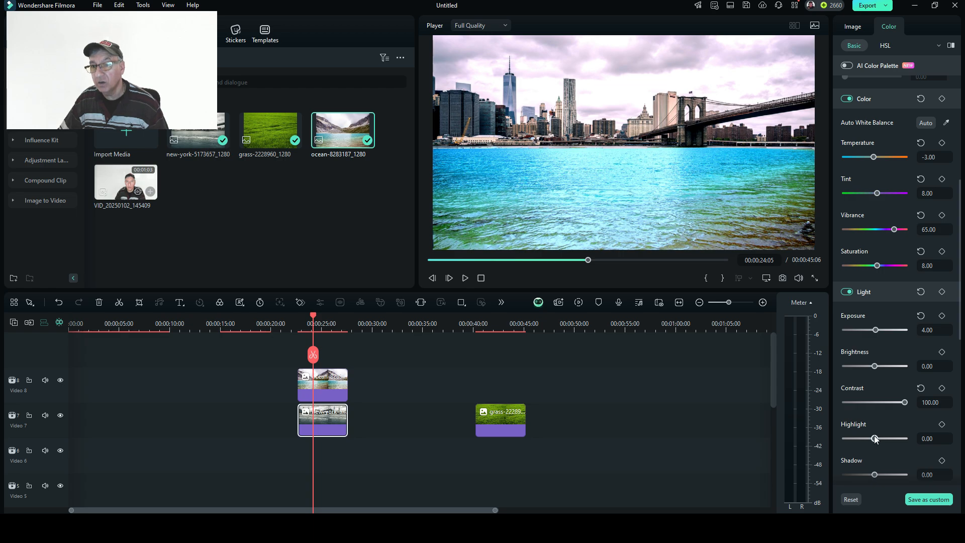
left_click_drag(873, 436, 852, 474)
Lower the skyline clip's white level to -16 and its black level to -39.
scroll(897, 422, "down", 1)
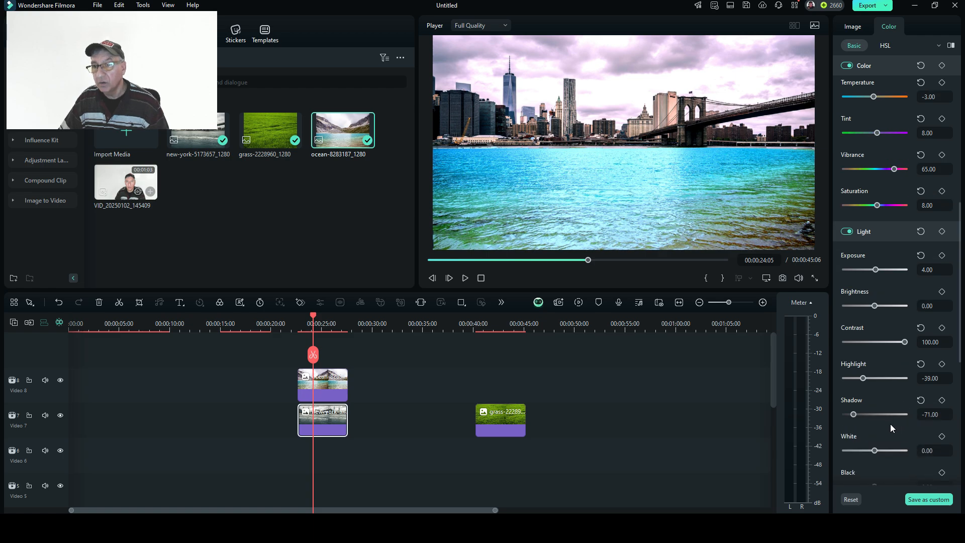
left_click(868, 451)
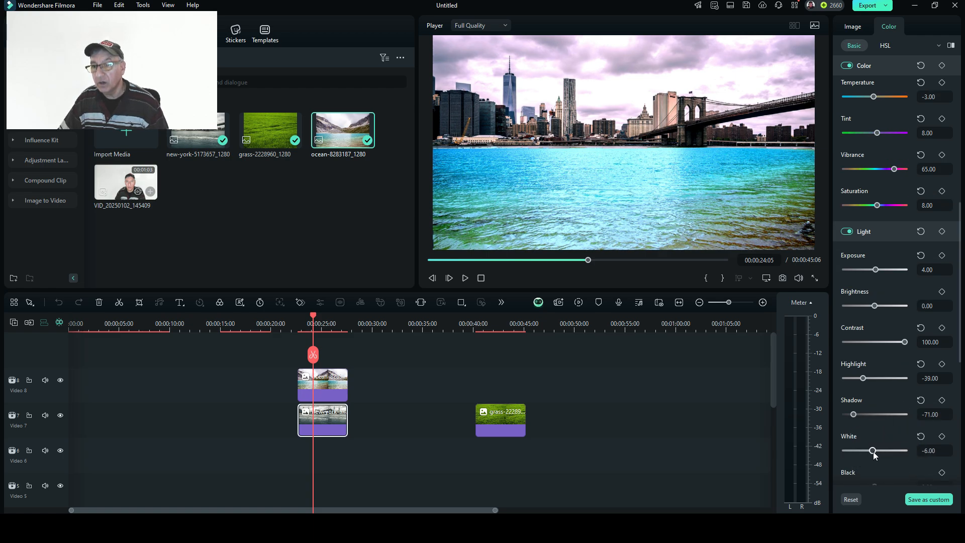
left_click(869, 451)
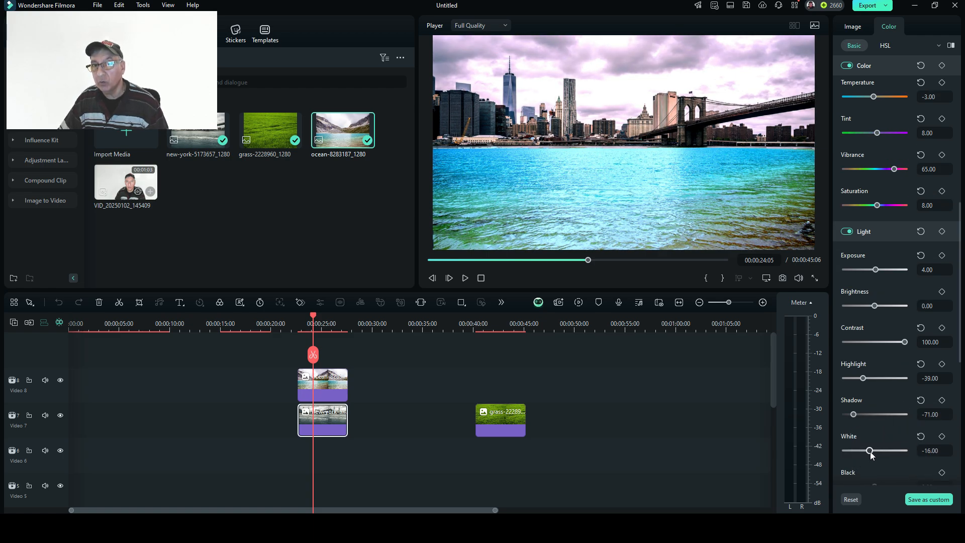
scroll(889, 459, "down", 1)
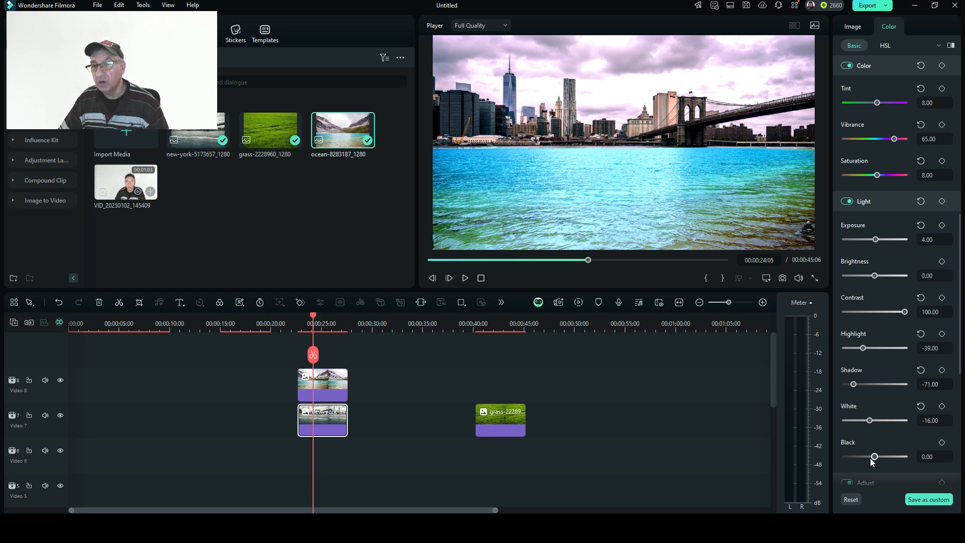
left_click_drag(872, 457, 863, 455)
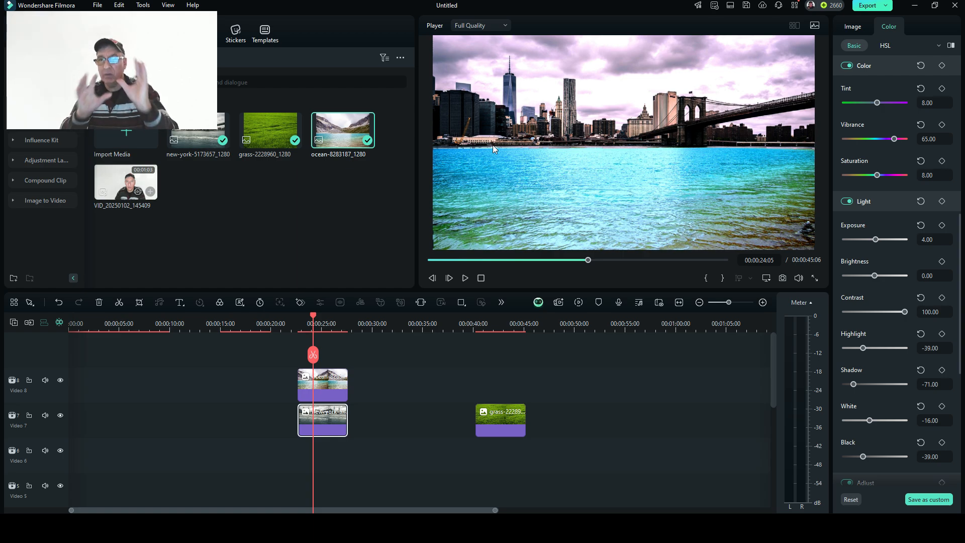
Try sharpening the skyline clip at 100 and settle on a sharpen value of 61.
scroll(886, 314, "down", 4)
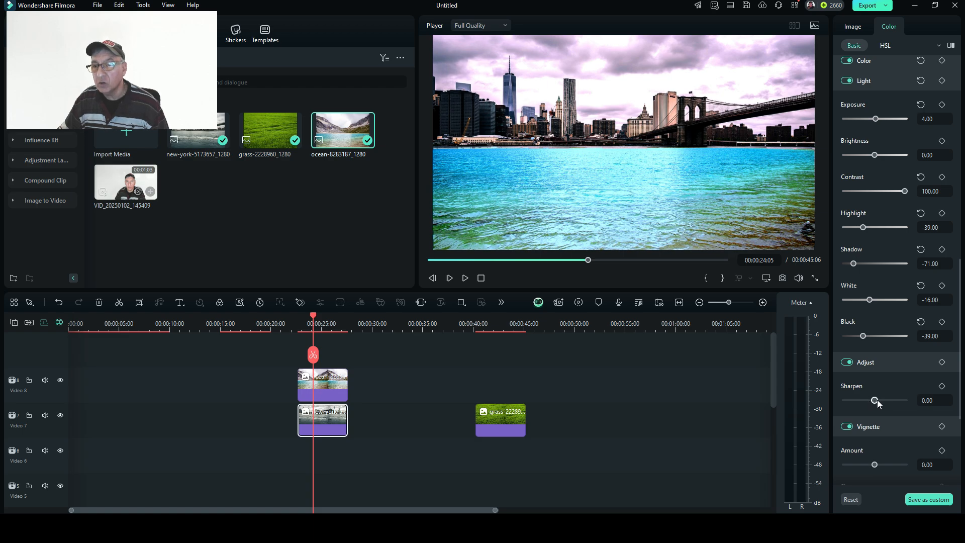
left_click_drag(873, 400, 906, 399)
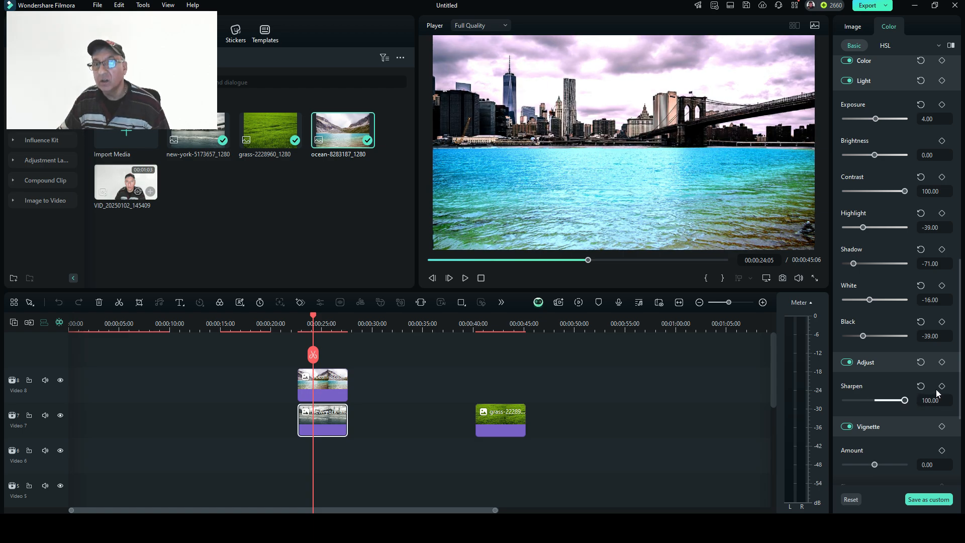
mouse_move(904, 399)
left_mouse_down()
mouse_move(846, 399)
mouse_move(906, 400)
left_mouse_up()
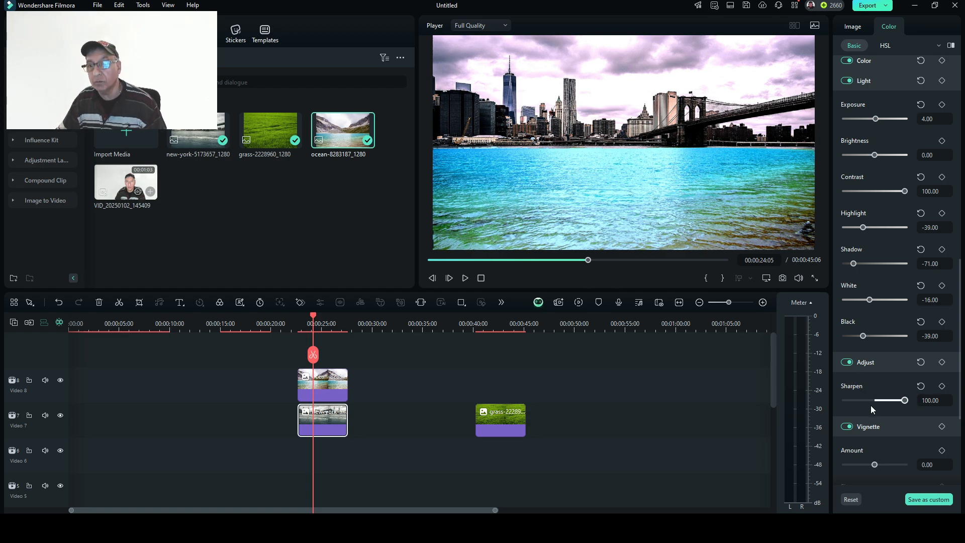
left_click_drag(905, 400, 892, 401)
Add a vignette to the skyline clip with amount -82, roundness 29 and feather 100.
scroll(897, 432, "down", 1)
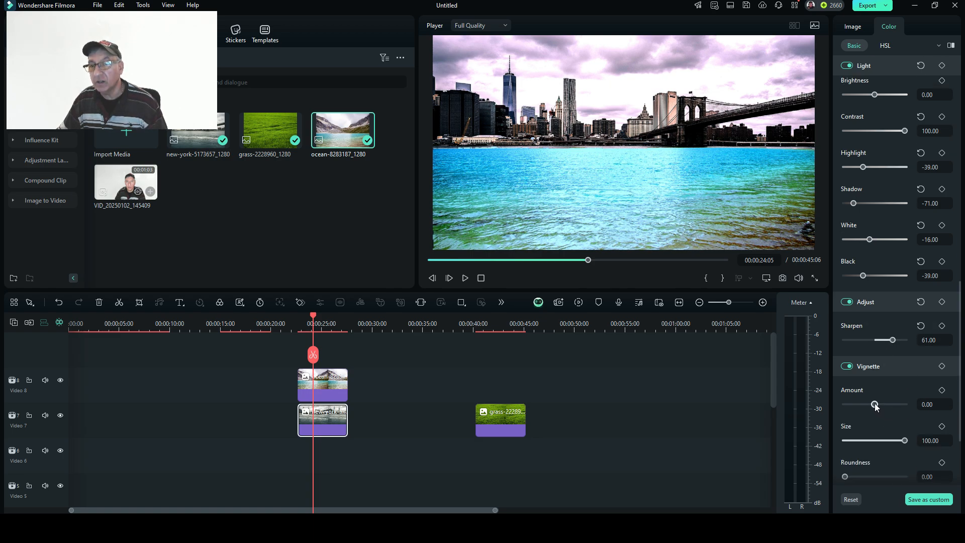
left_click_drag(870, 406, 845, 409)
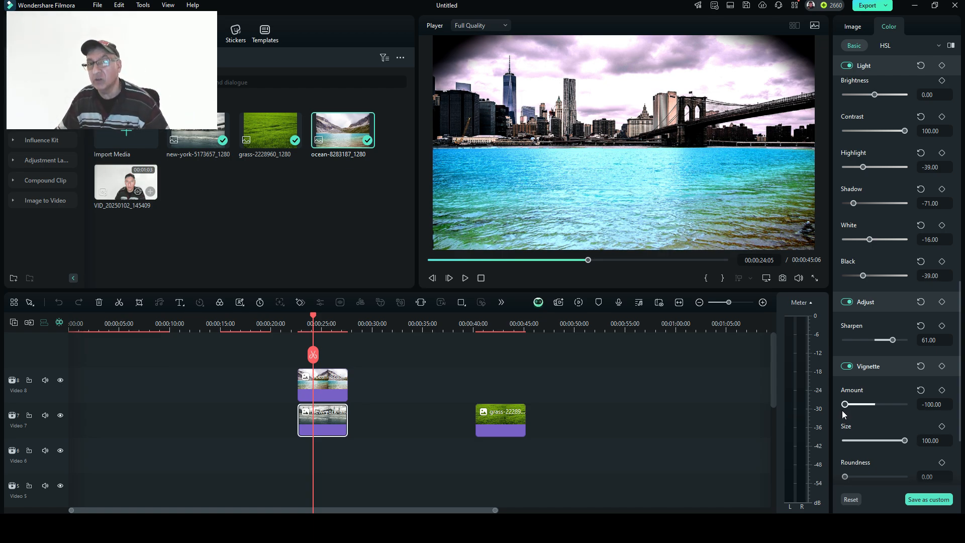
mouse_move(843, 408)
left_mouse_down()
mouse_move(861, 406)
mouse_move(850, 409)
left_mouse_up()
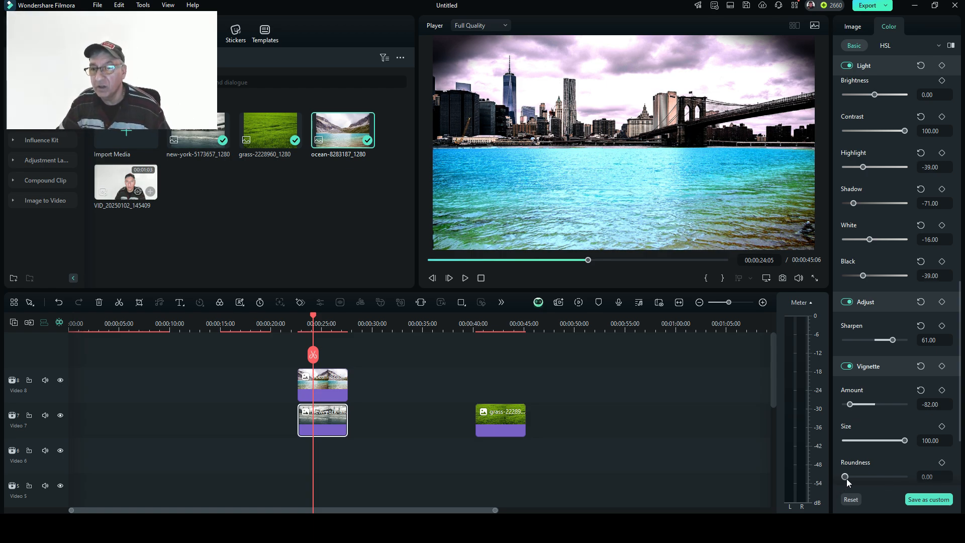
mouse_move(846, 479)
left_mouse_down()
mouse_move(903, 485)
mouse_move(861, 484)
left_mouse_up()
scroll(941, 441, "down", 2)
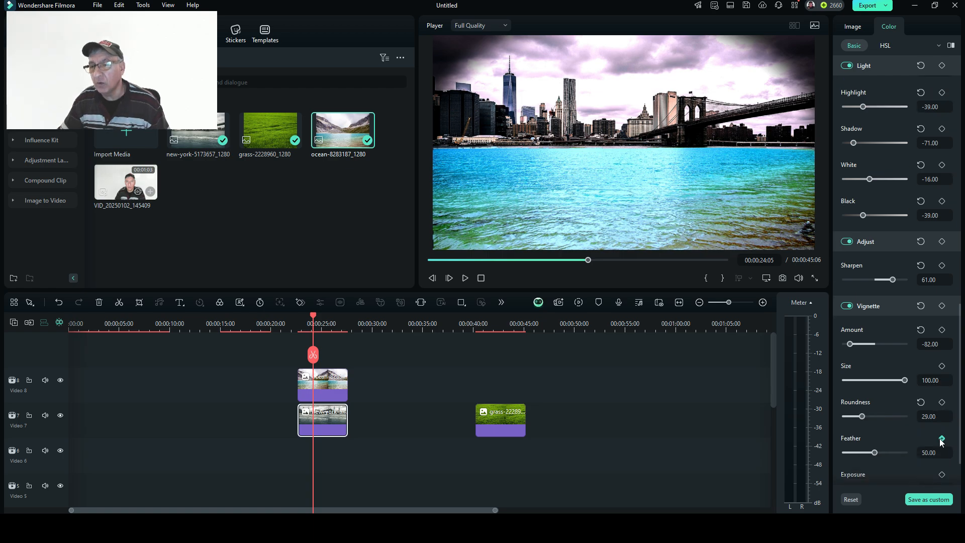
left_click_drag(875, 452, 906, 452)
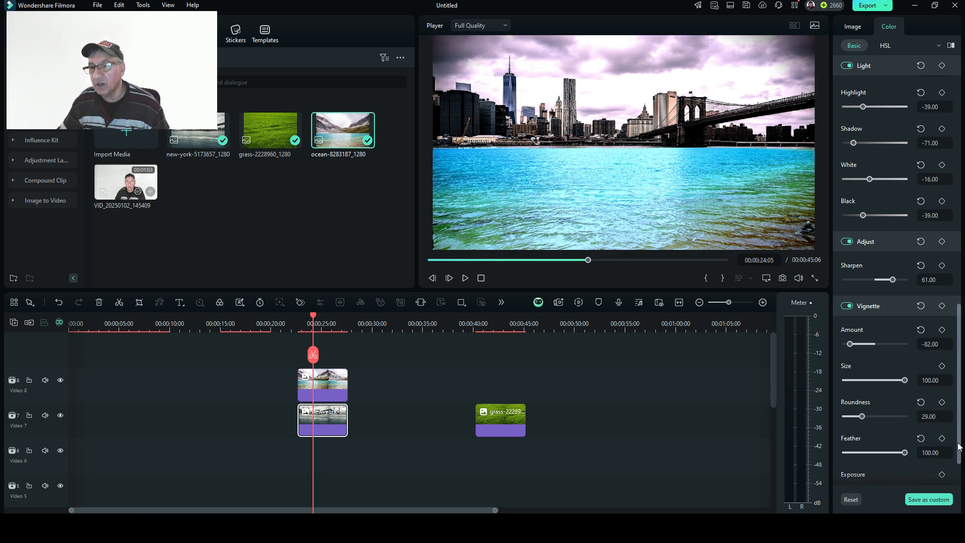
Set the skyline vignette's exposure to -29 and its highlight to 65.
scroll(958, 447, "down", 2)
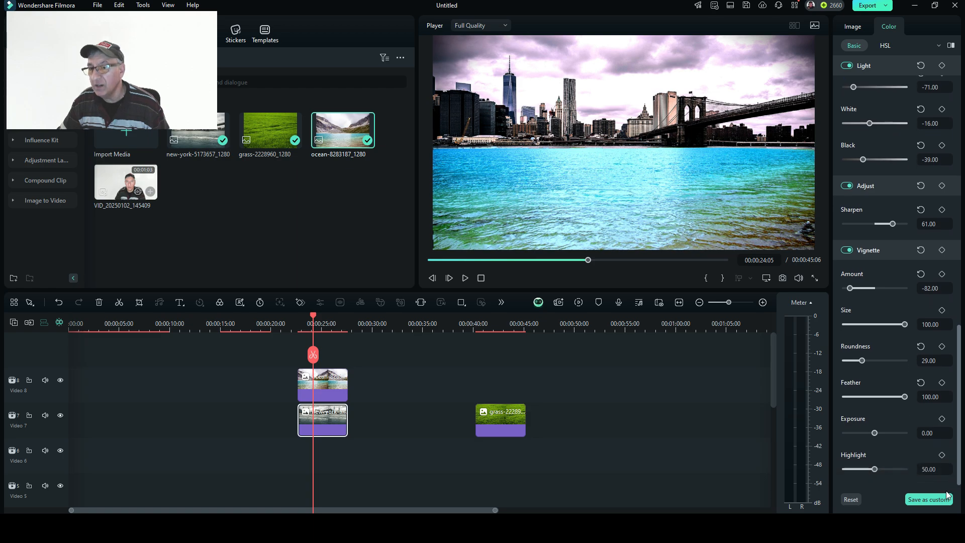
left_click_drag(873, 434, 864, 435)
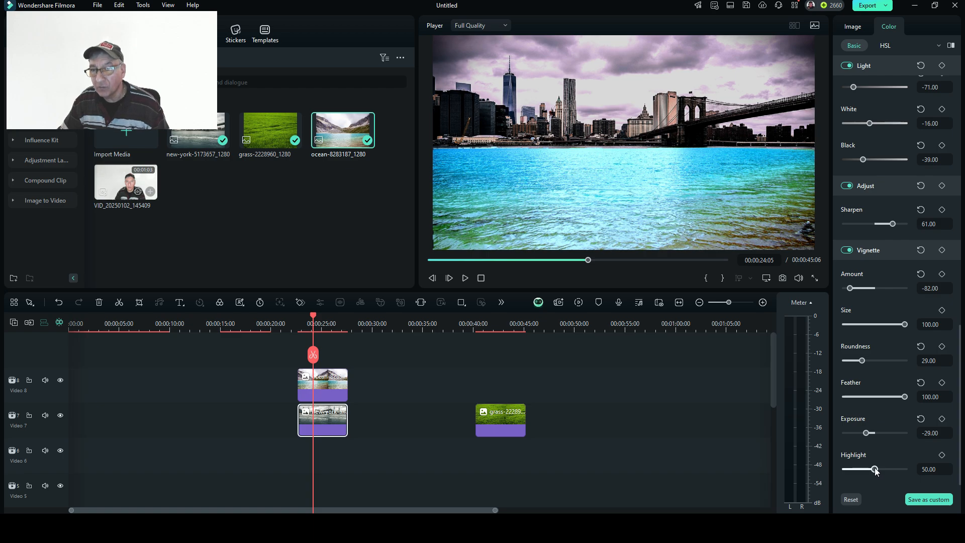
mouse_move(874, 470)
left_mouse_down()
mouse_move(860, 469)
mouse_move(885, 469)
left_mouse_up()
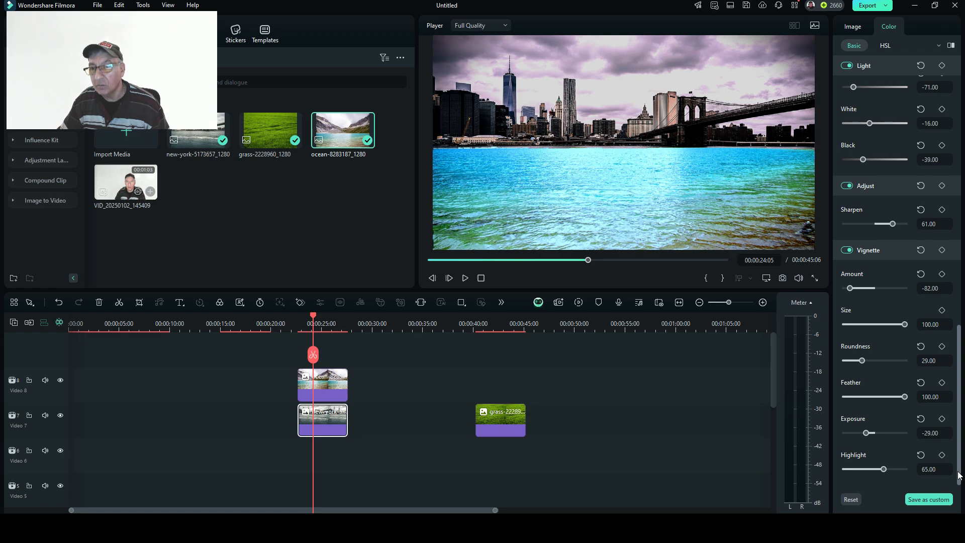
left_click_drag(958, 472, 958, 471)
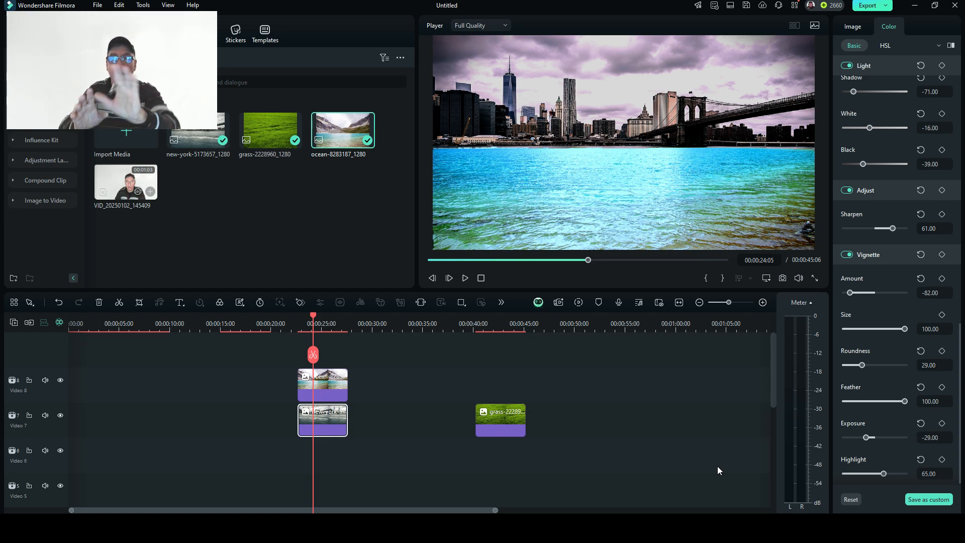
Save a PNG snapshot of the current frame at 00:00:24:05 to the Downloads folder.
left_click(783, 278)
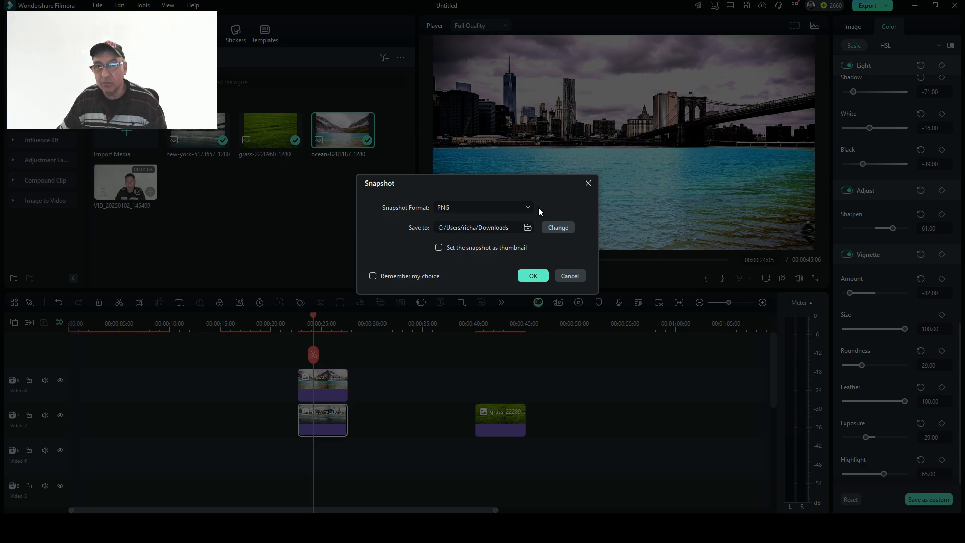
left_click(524, 212)
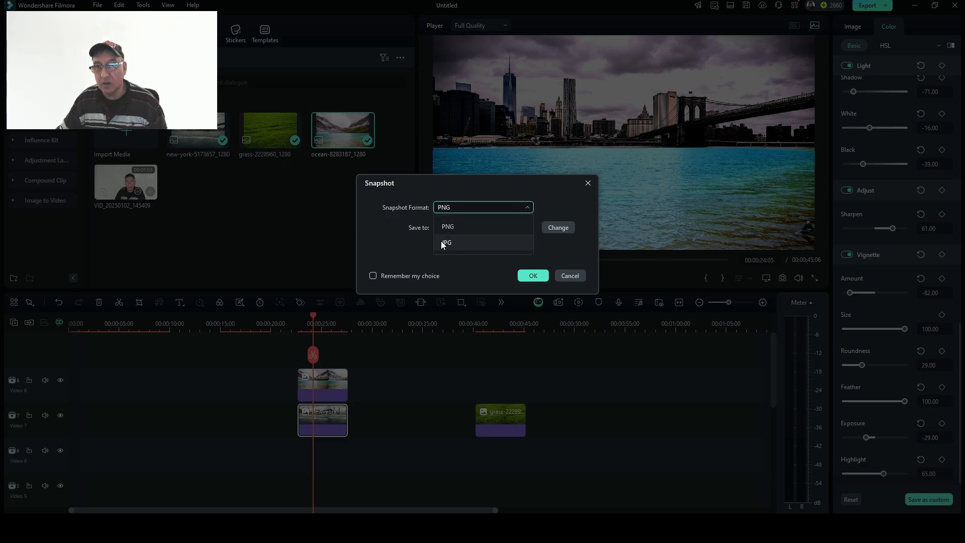
left_click(528, 210)
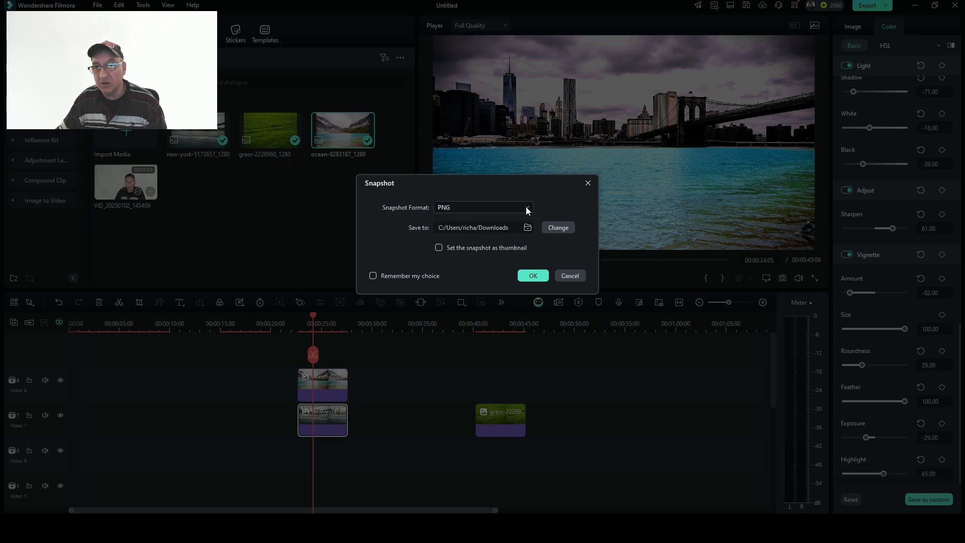
left_click(531, 276)
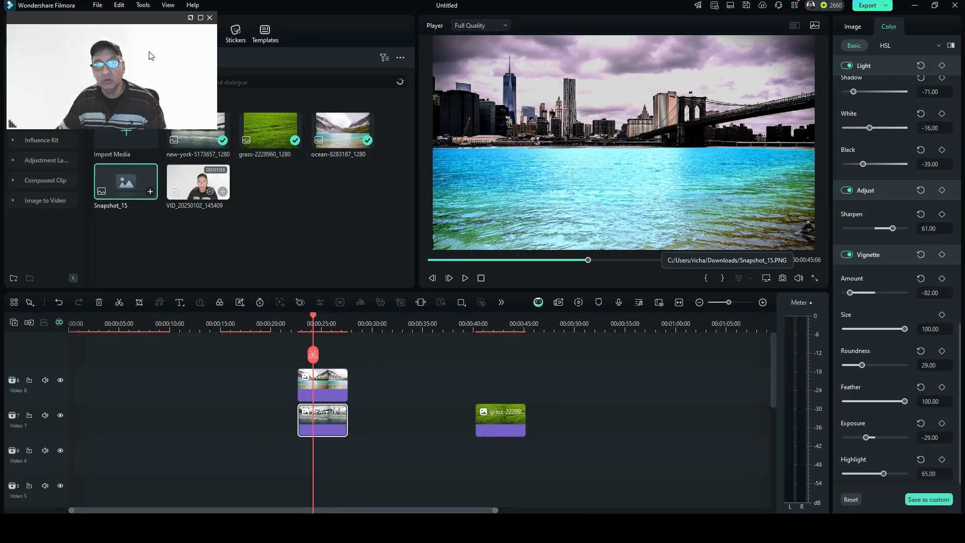
Add Snapshot_15 to the Video 1 track at 00:00:24:05 and preview the saved image.
left_click_drag(153, 23, 885, 387)
left_click(150, 192)
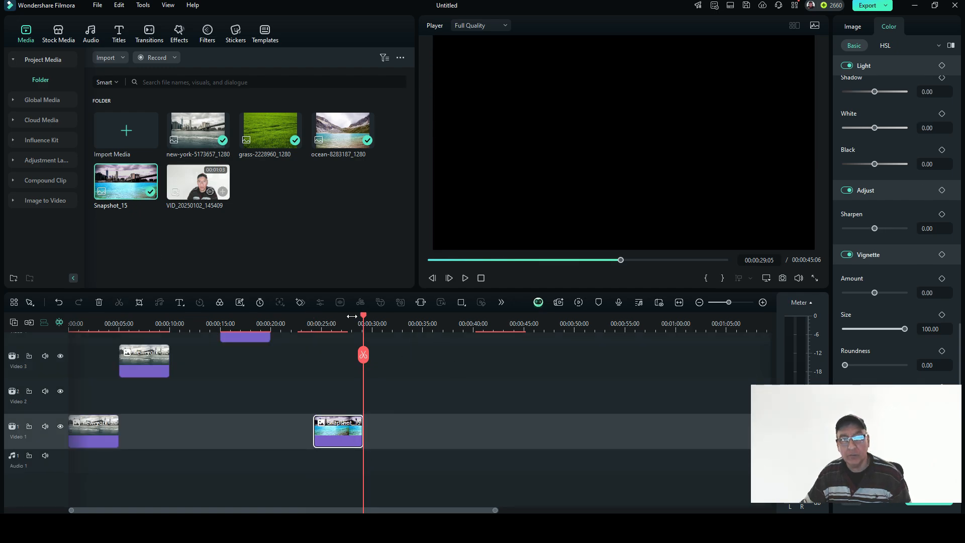
left_click_drag(362, 313, 344, 355)
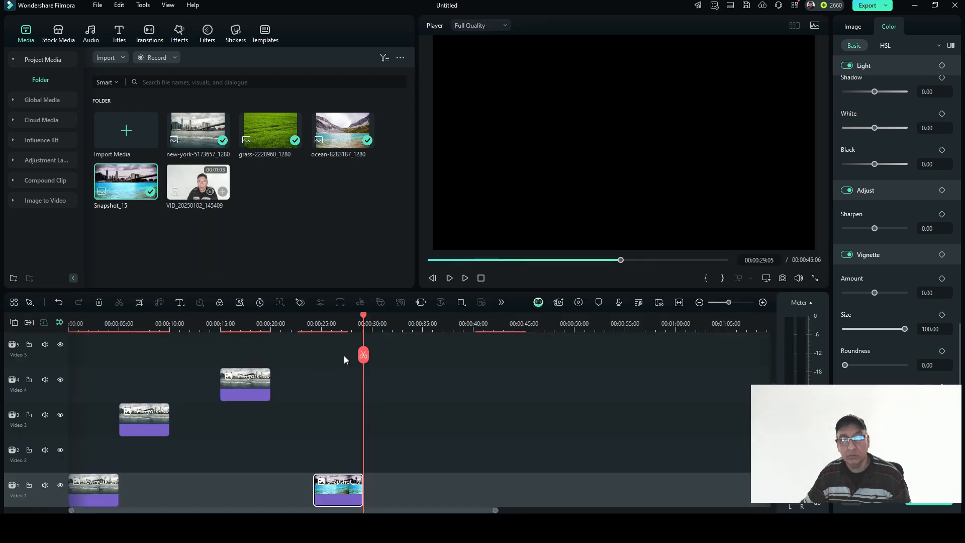
left_click_drag(358, 322, 330, 322)
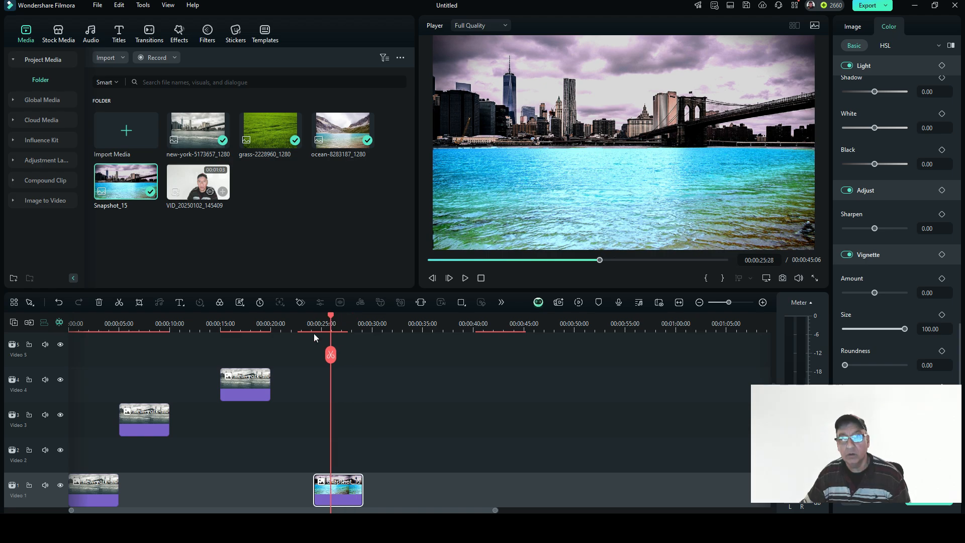
double_click(108, 177)
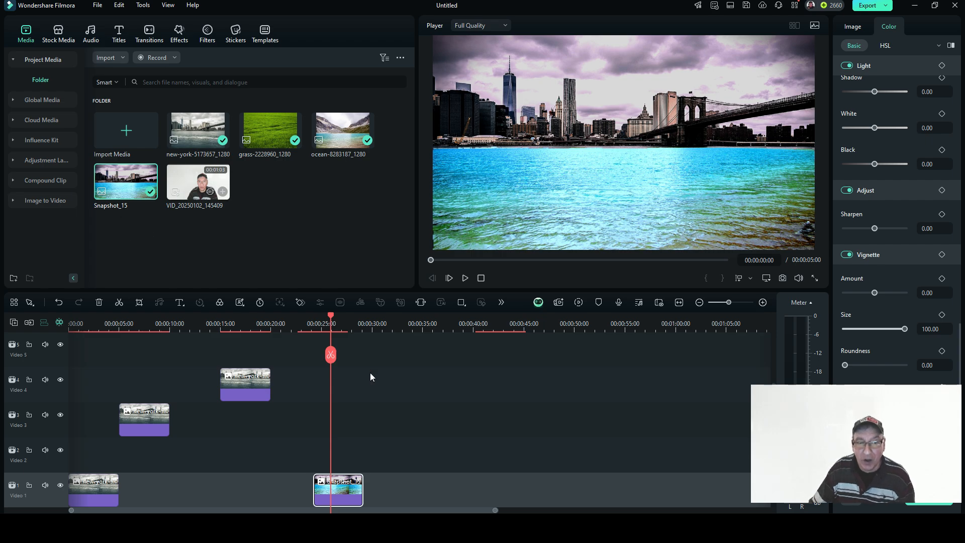
Try the Darken color preset on the upper lake clip, compare other presets and settle on the Boost C... preset.
scroll(402, 389, "down", 2)
left_click(343, 406)
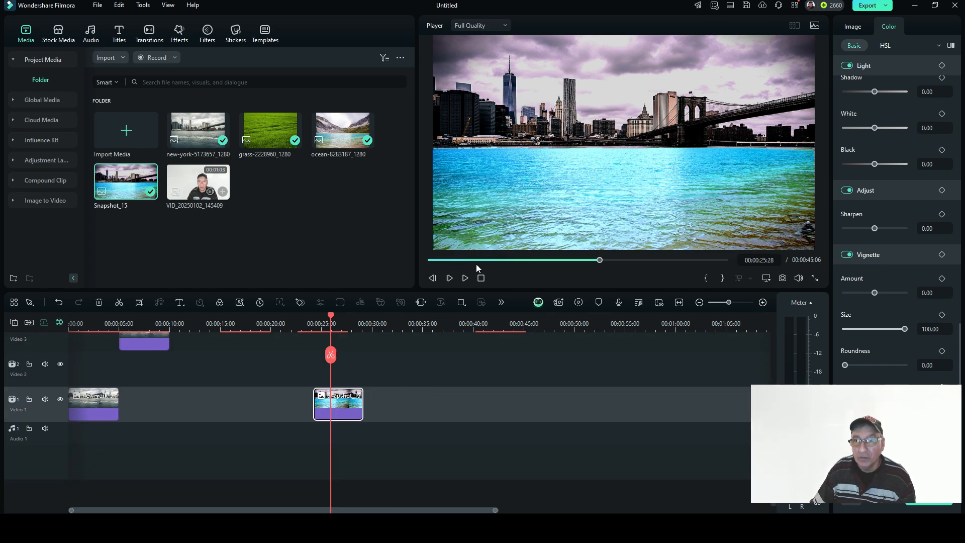
left_click(510, 230)
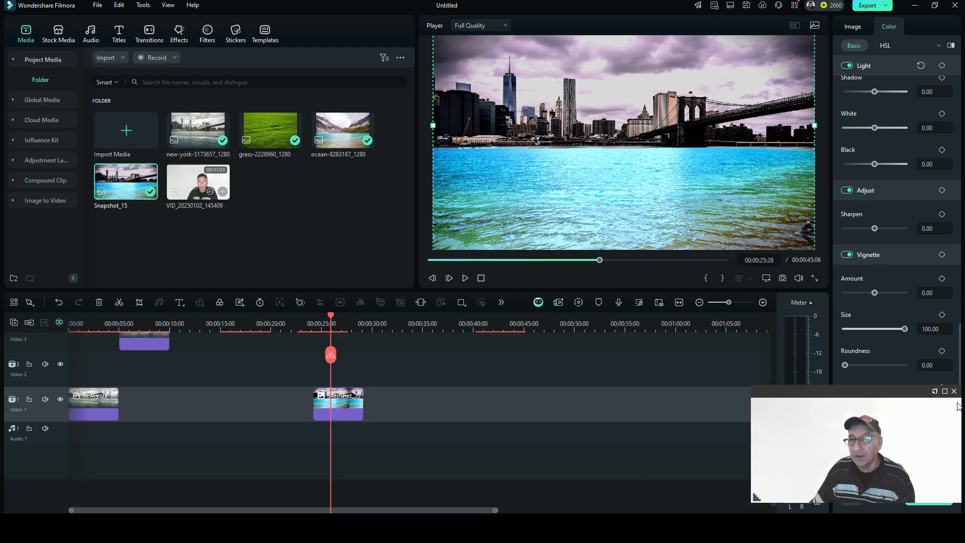
left_click_drag(903, 393, 694, 388)
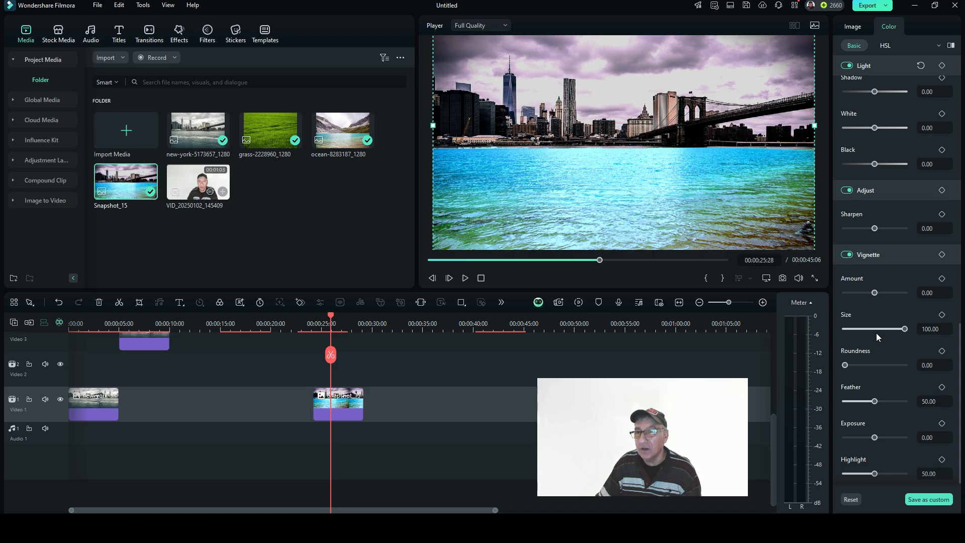
scroll(899, 243, "up", 3)
scroll(911, 195, "up", 4)
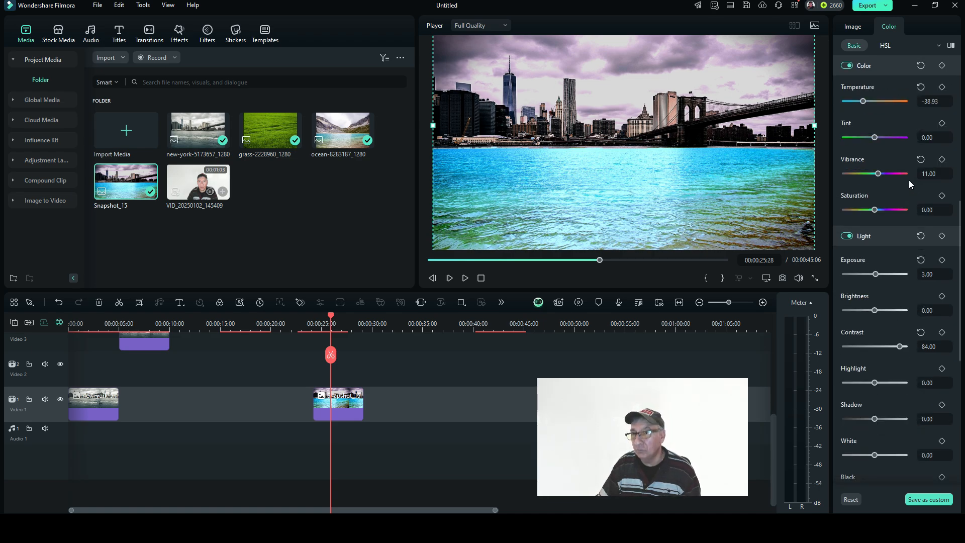
scroll(882, 231, "up", 2)
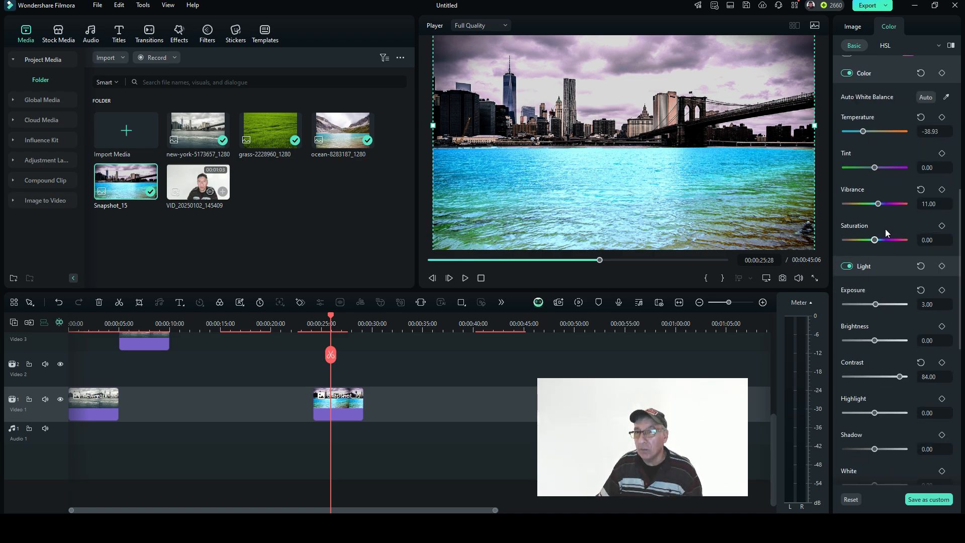
scroll(879, 161, "up", 5)
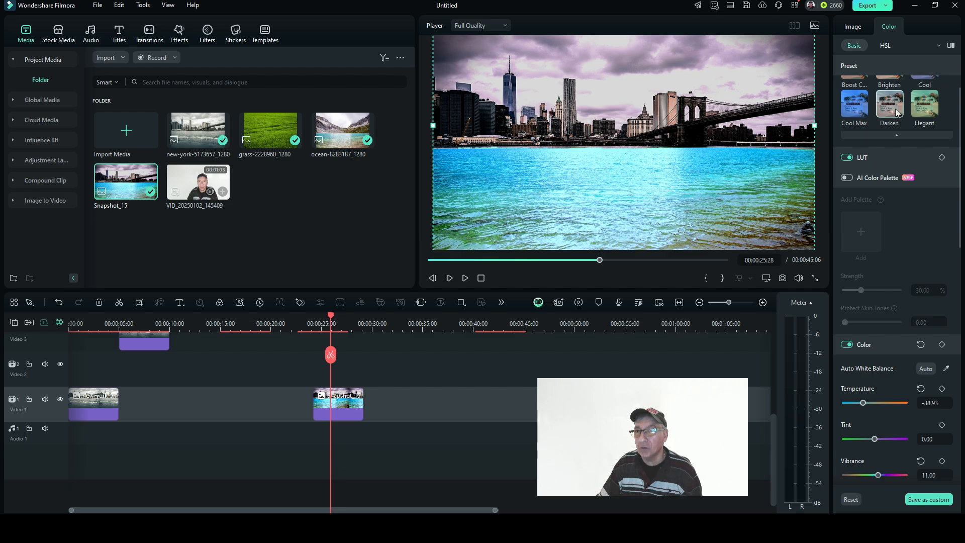
left_click(897, 110)
left_click(923, 102)
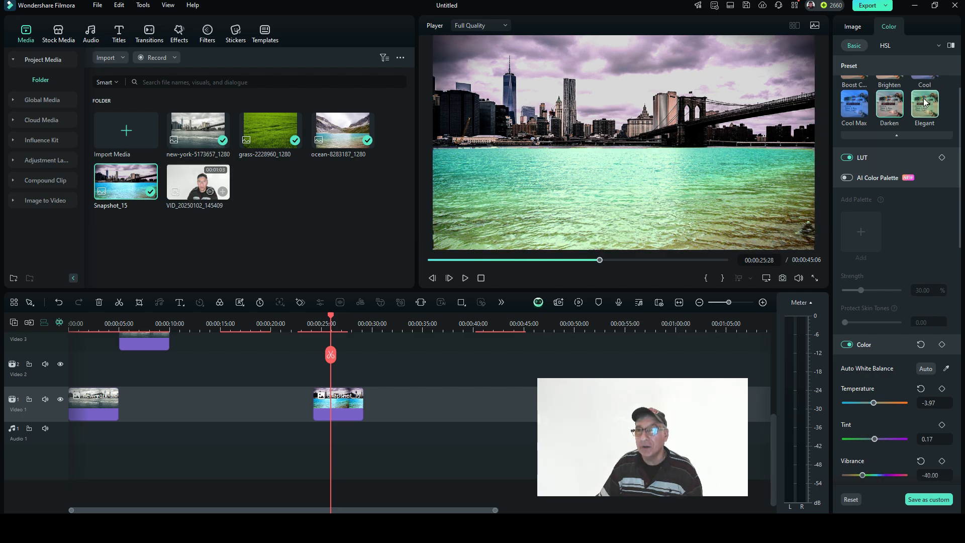
left_click(846, 108)
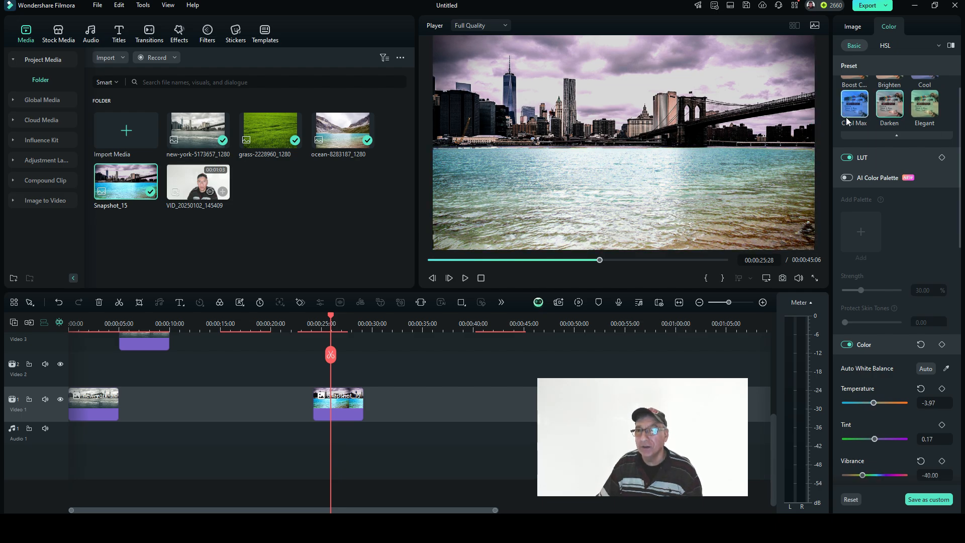
scroll(928, 132, "up", 1)
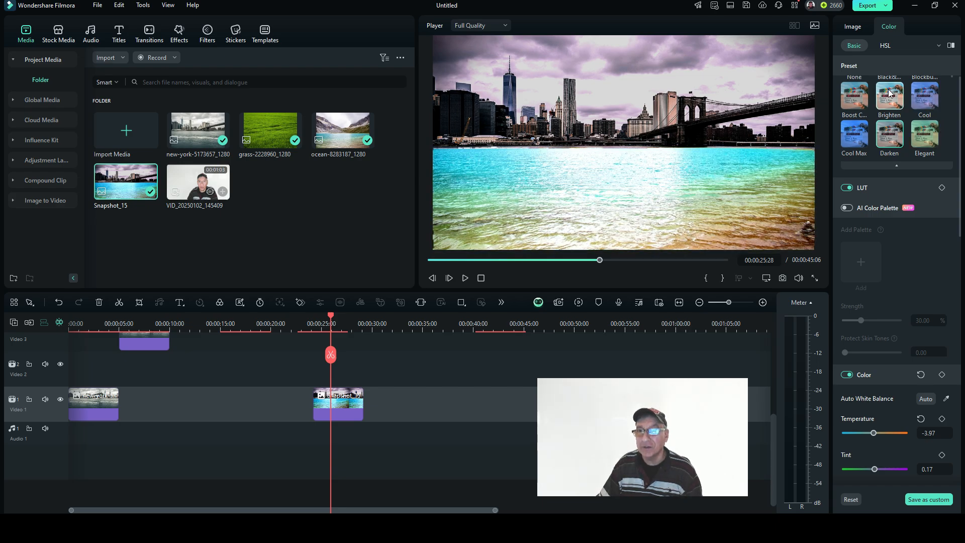
left_click(844, 97)
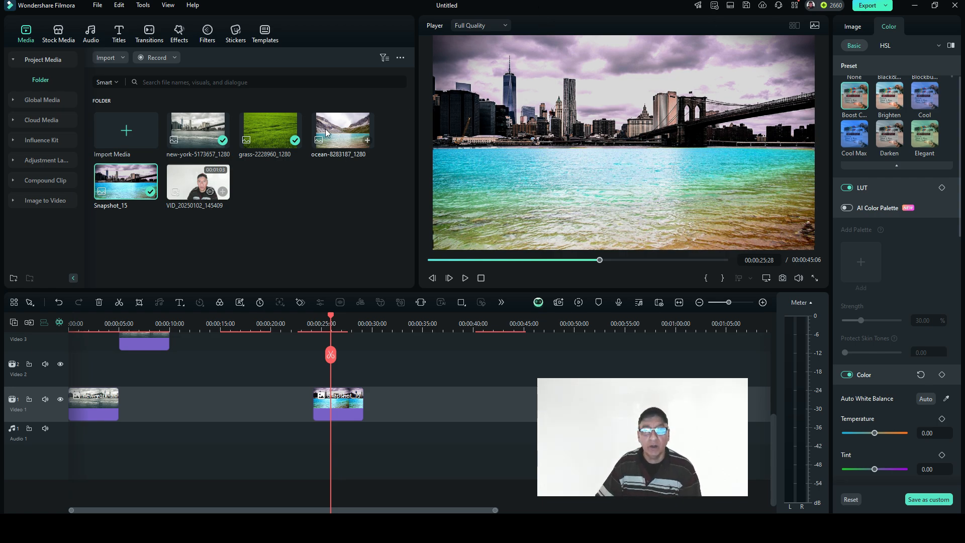
Add the grass image to the lower tracks and move the Video 1 skyline clip to start at 00:00:10:00.
left_click_drag(284, 141, 257, 370)
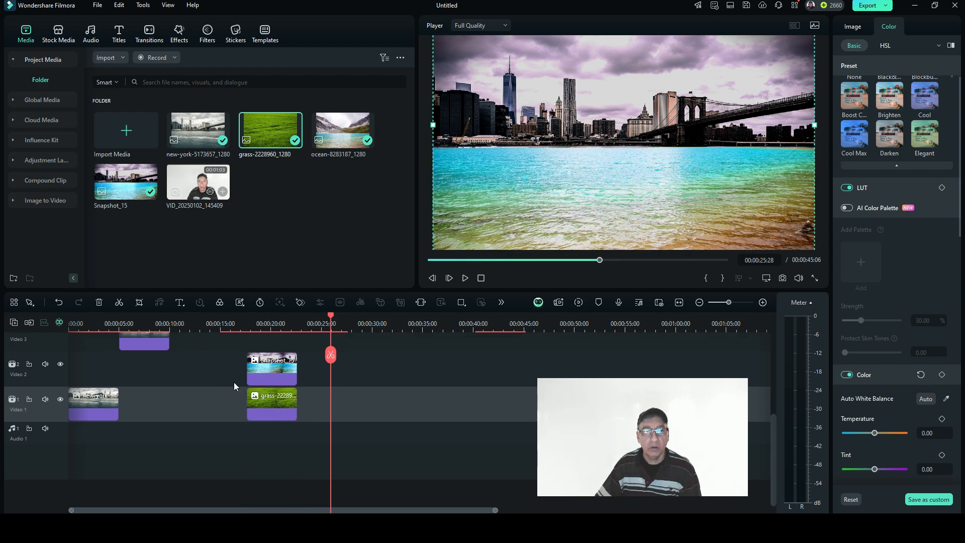
left_click_drag(107, 411, 190, 376)
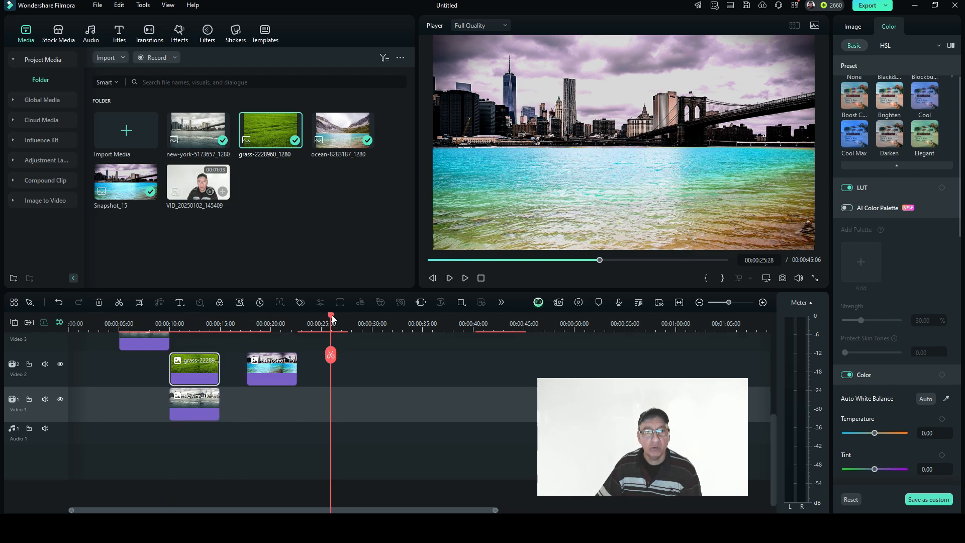
left_click_drag(330, 322, 147, 323)
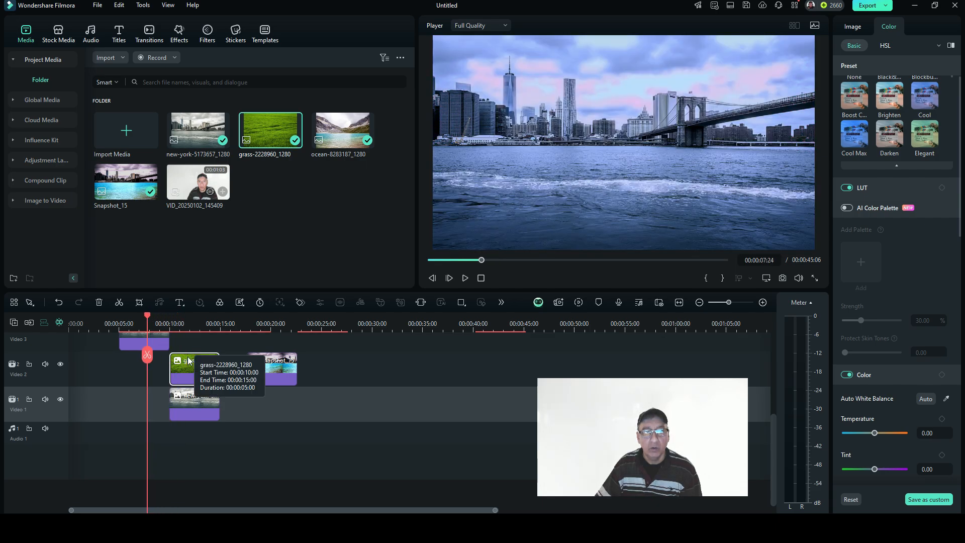
Move the grass clip onto Video 5, above the skyline clip that starts at about 15 seconds, and show the frame at 00:00:16:13.
left_click_drag(187, 360, 297, 416)
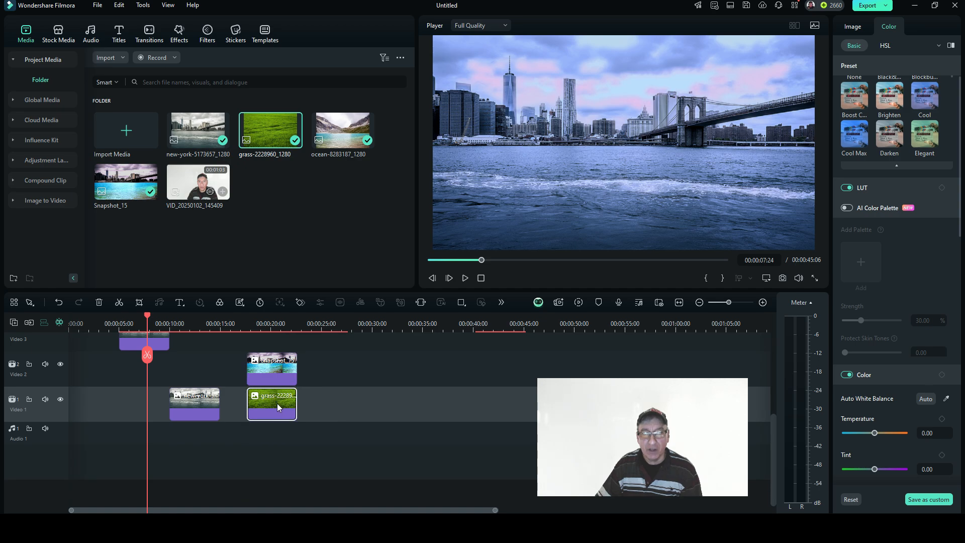
left_click(271, 363)
left_click(269, 323)
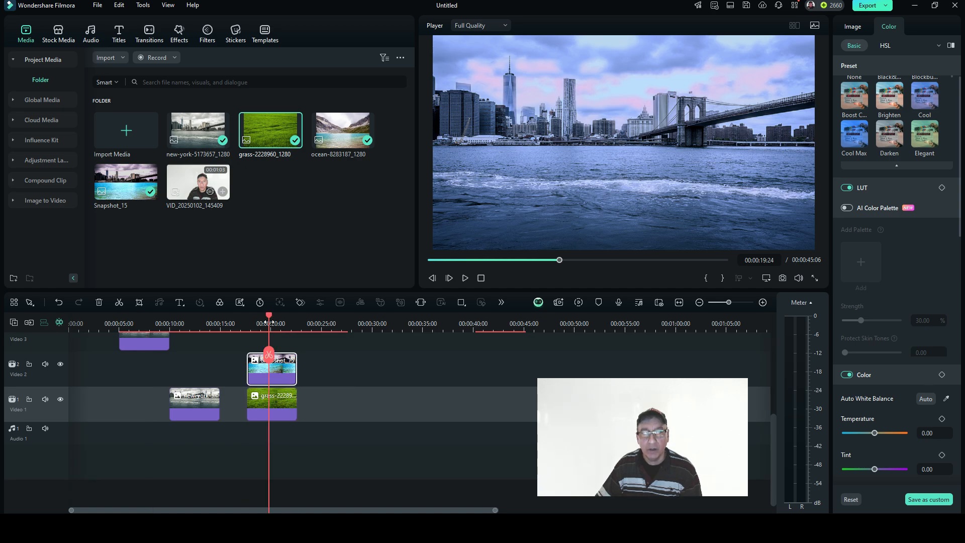
left_click_drag(271, 400, 244, 347)
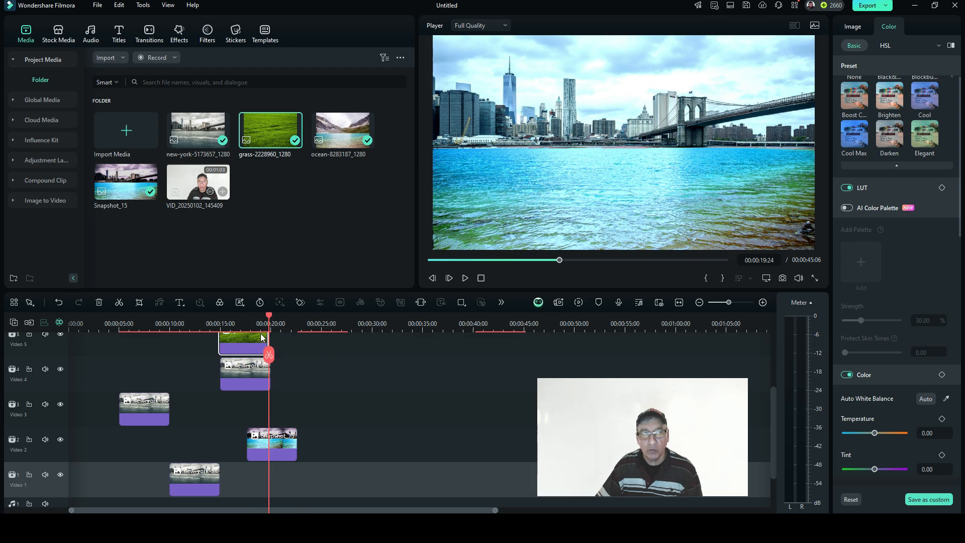
left_click(234, 322)
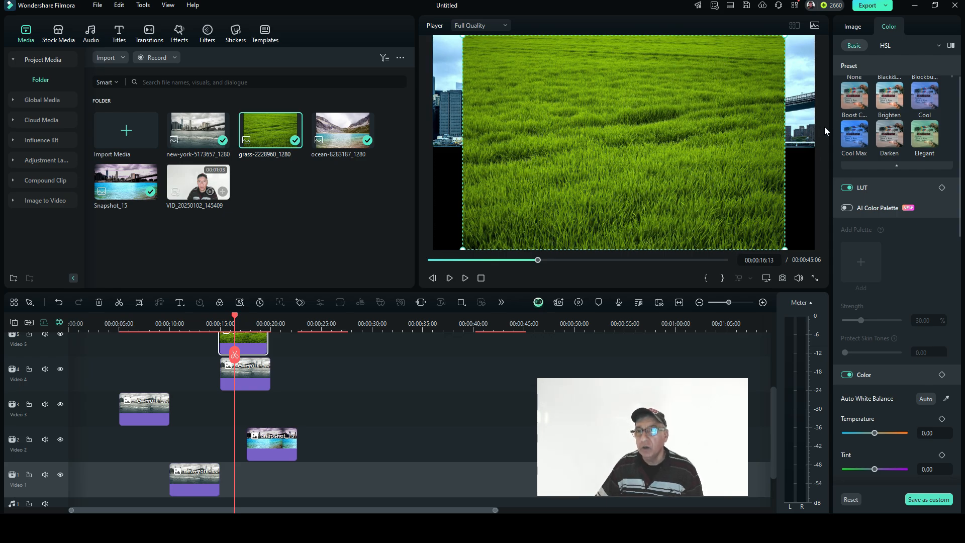
Fit the grass over the river by scaling it to about 118.47% by 53.16% and placing it at X 0.00, Y -287.07 px.
left_click_drag(693, 72, 681, 117)
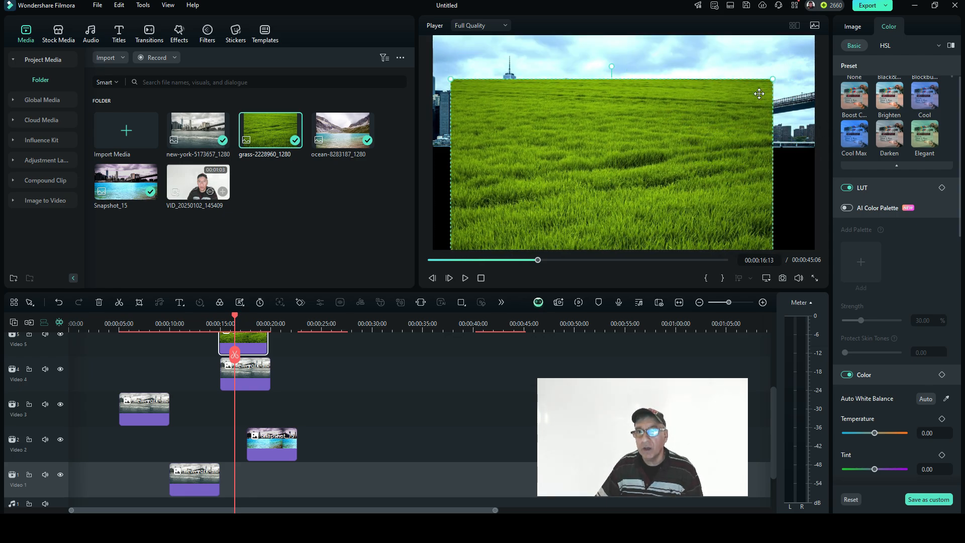
left_click(854, 29)
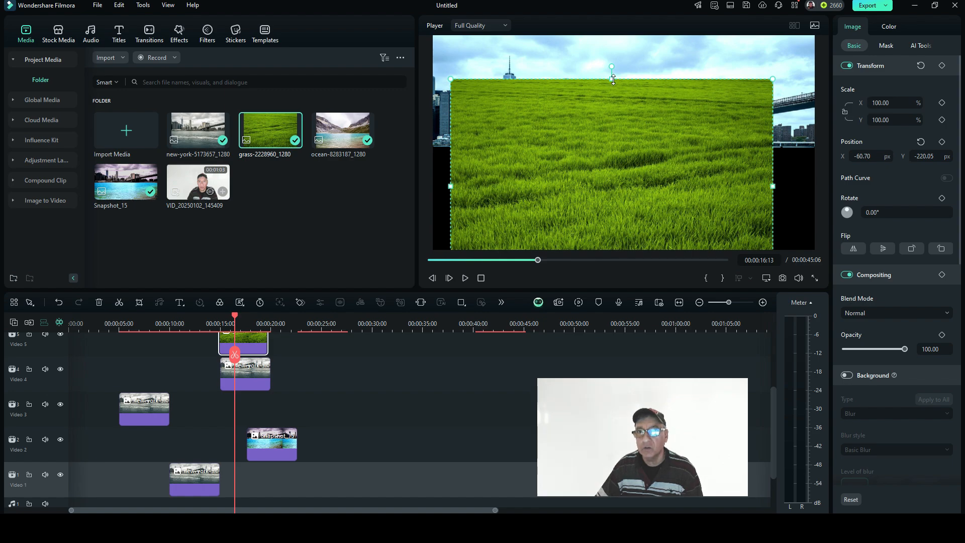
left_click_drag(613, 80, 613, 172)
left_click_drag(563, 210, 539, 171)
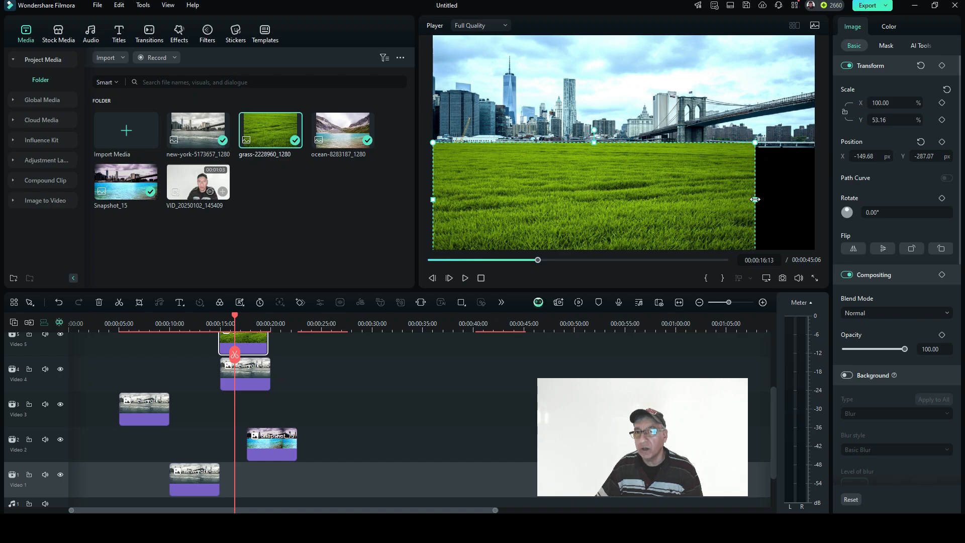
mouse_move(755, 200)
left_mouse_down()
mouse_move(793, 198)
mouse_move(759, 193)
left_mouse_up()
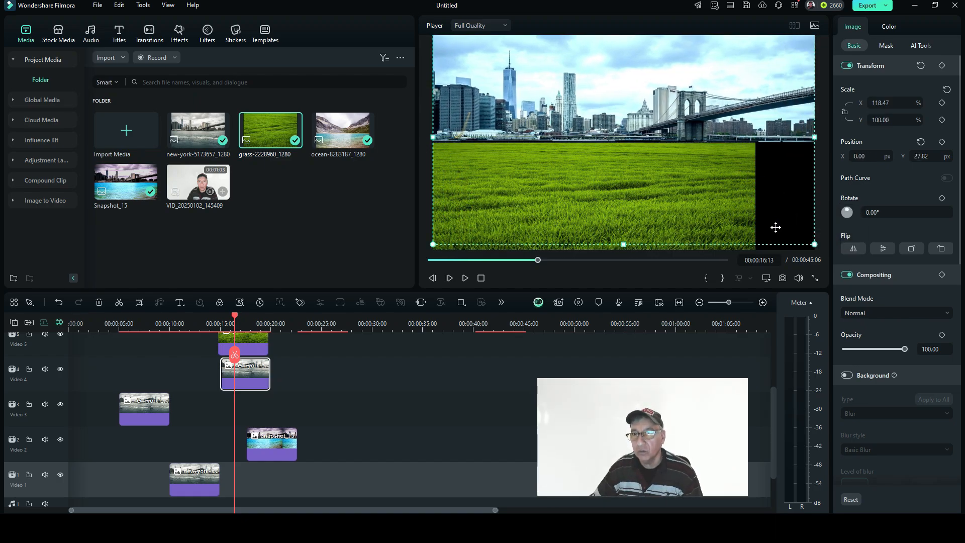
left_click(754, 198)
left_click_drag(755, 198, 814, 200)
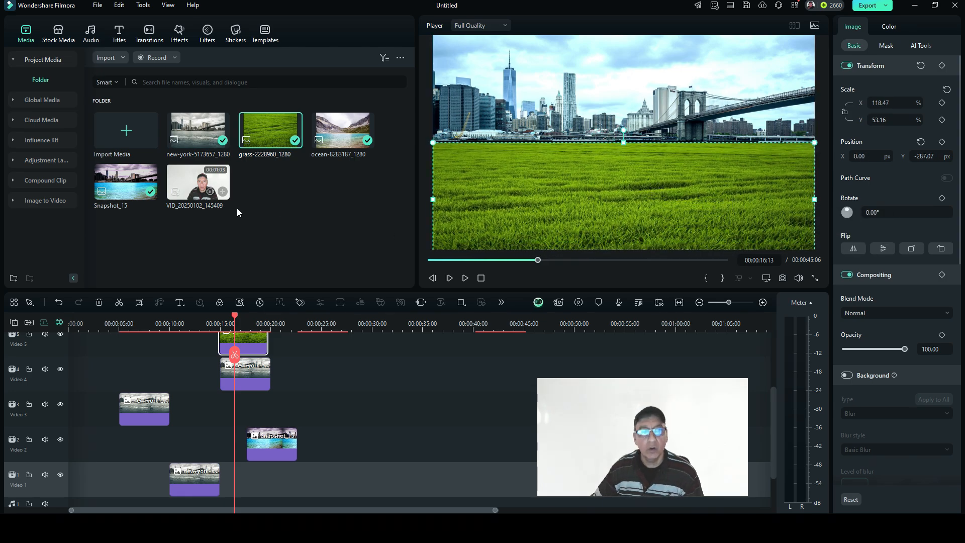
Compare the original New York photo, the grass composite and the turquoise lake snapshot in the player.
double_click(221, 139)
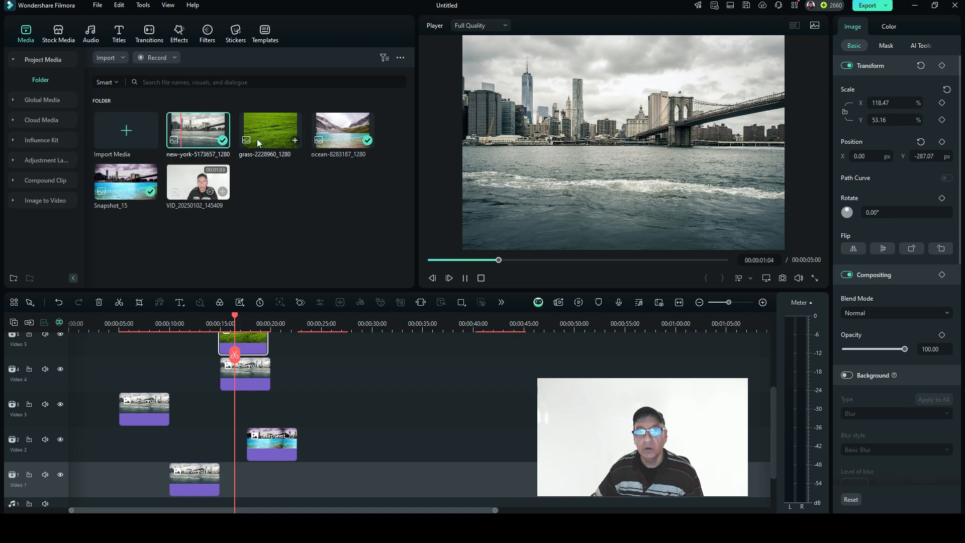
scroll(281, 388, "up", 1)
left_click(281, 388)
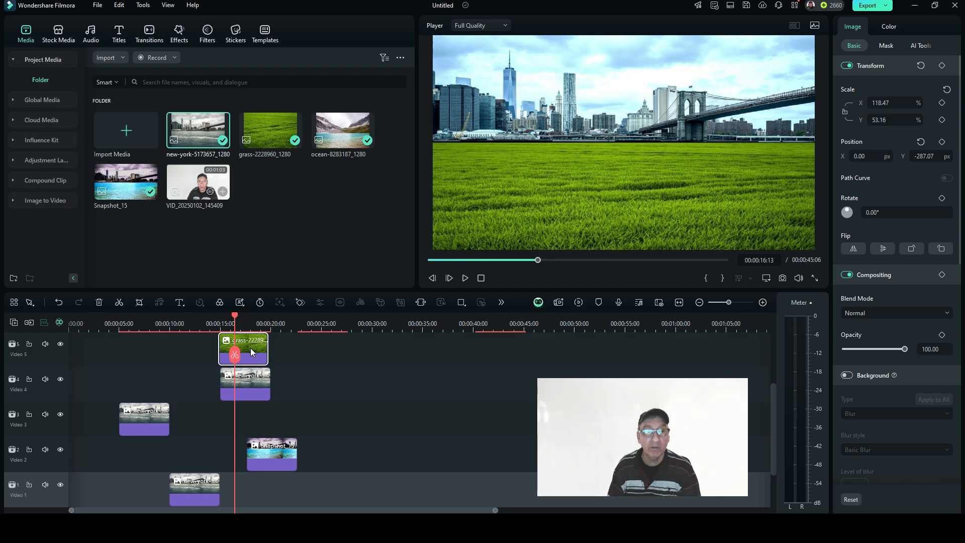
double_click(110, 189)
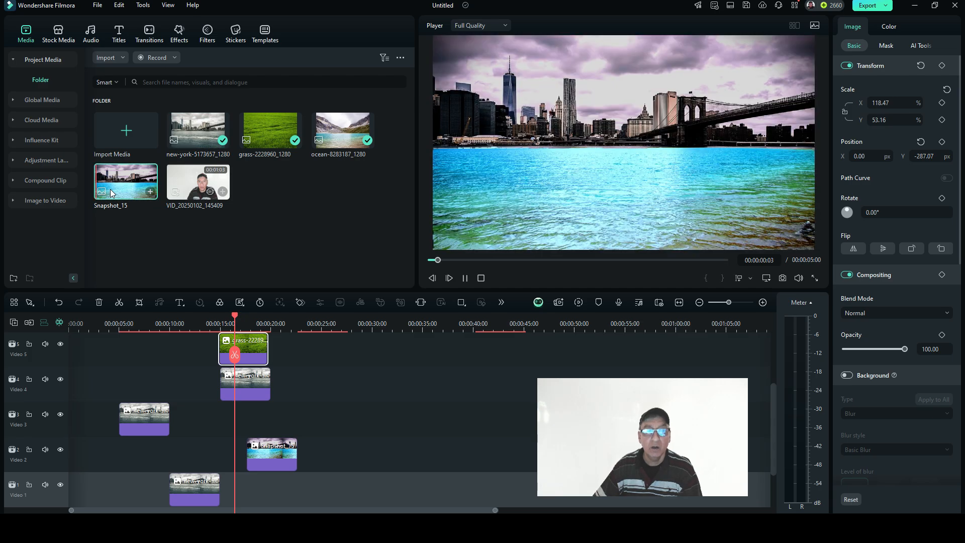